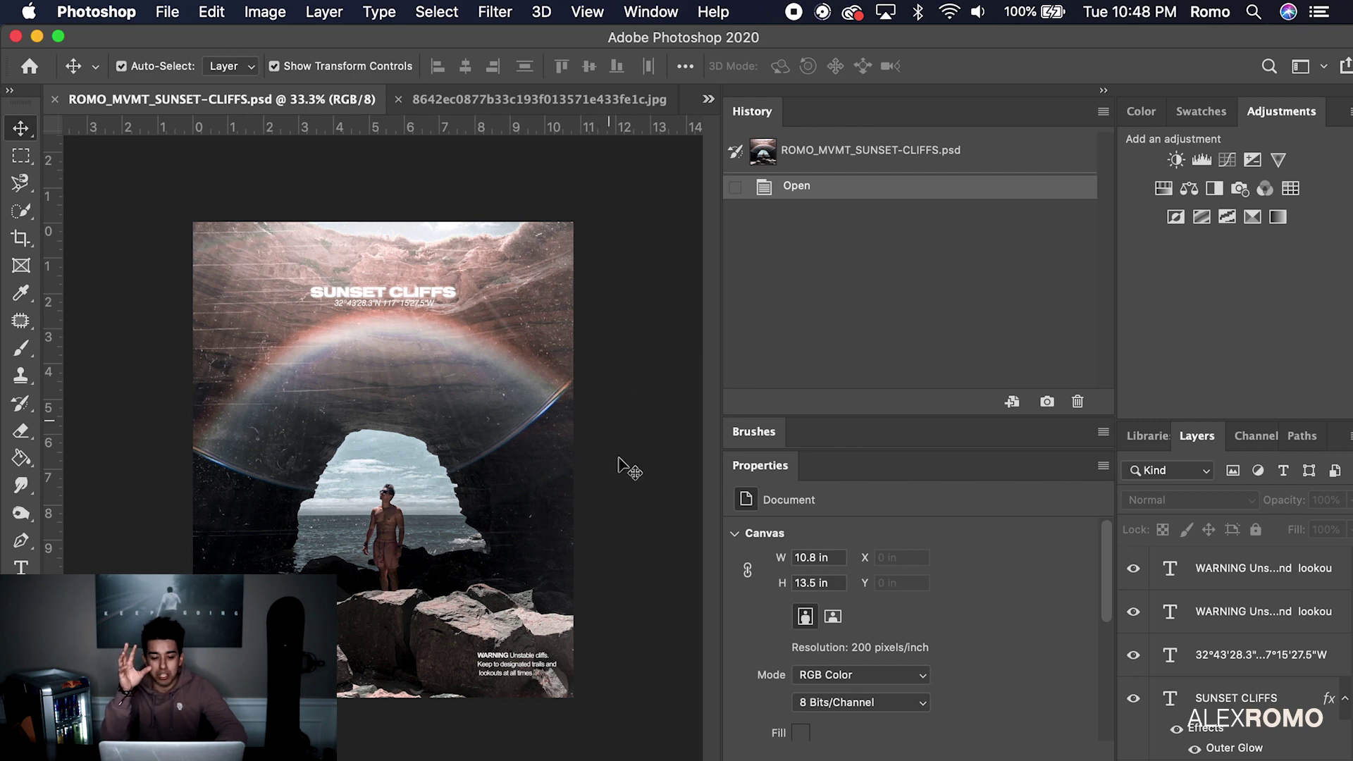
Step: Send the sea-cave arch photo from Lightroom Classic into Photoshop 2020 for editing
mouse_move(641, 760)
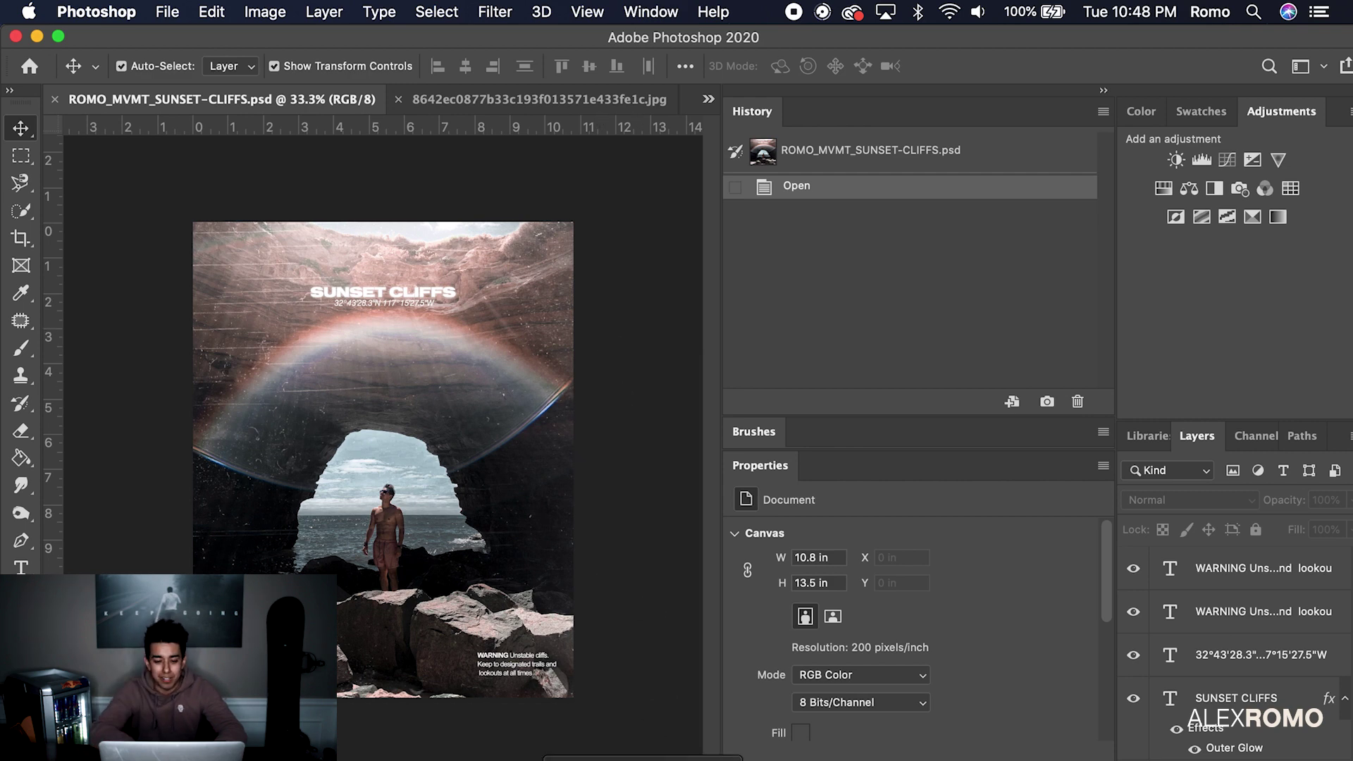
key("super+Tab")
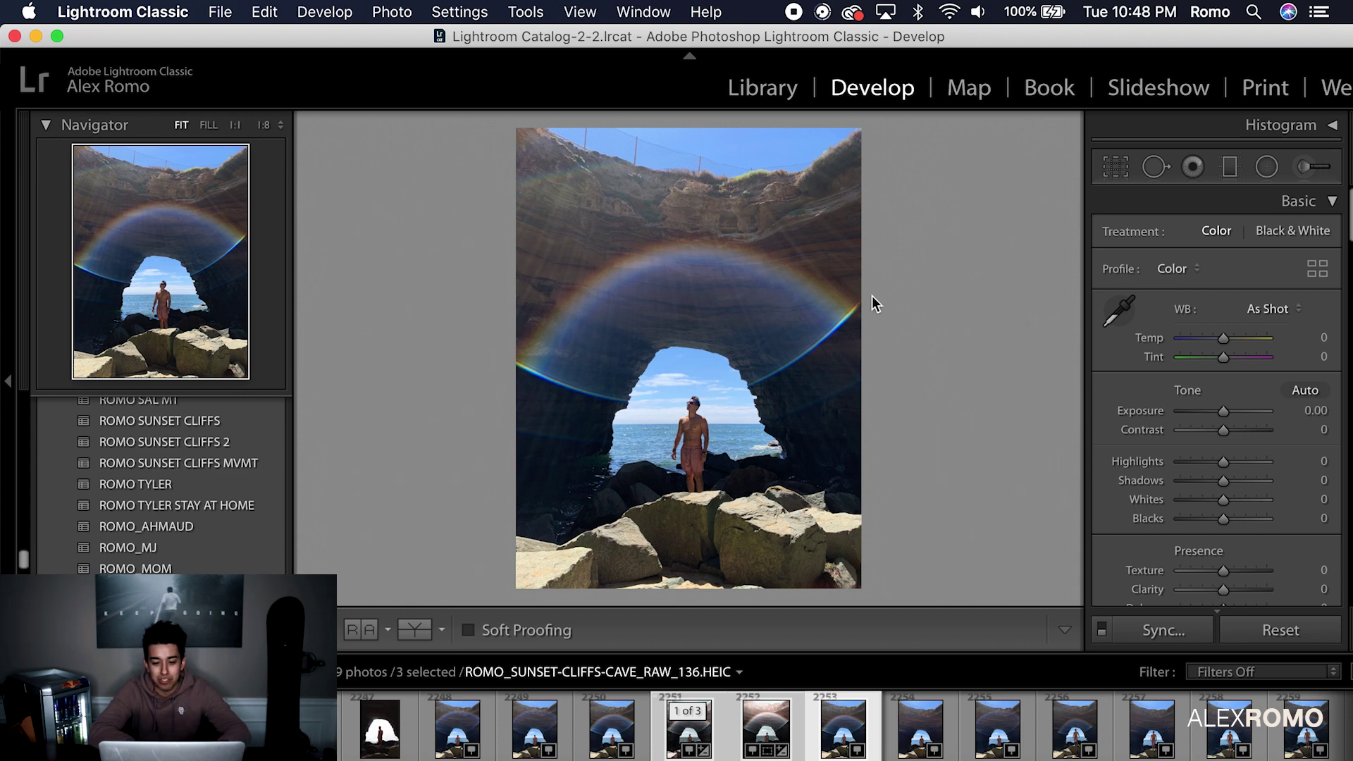
left_click(392, 11)
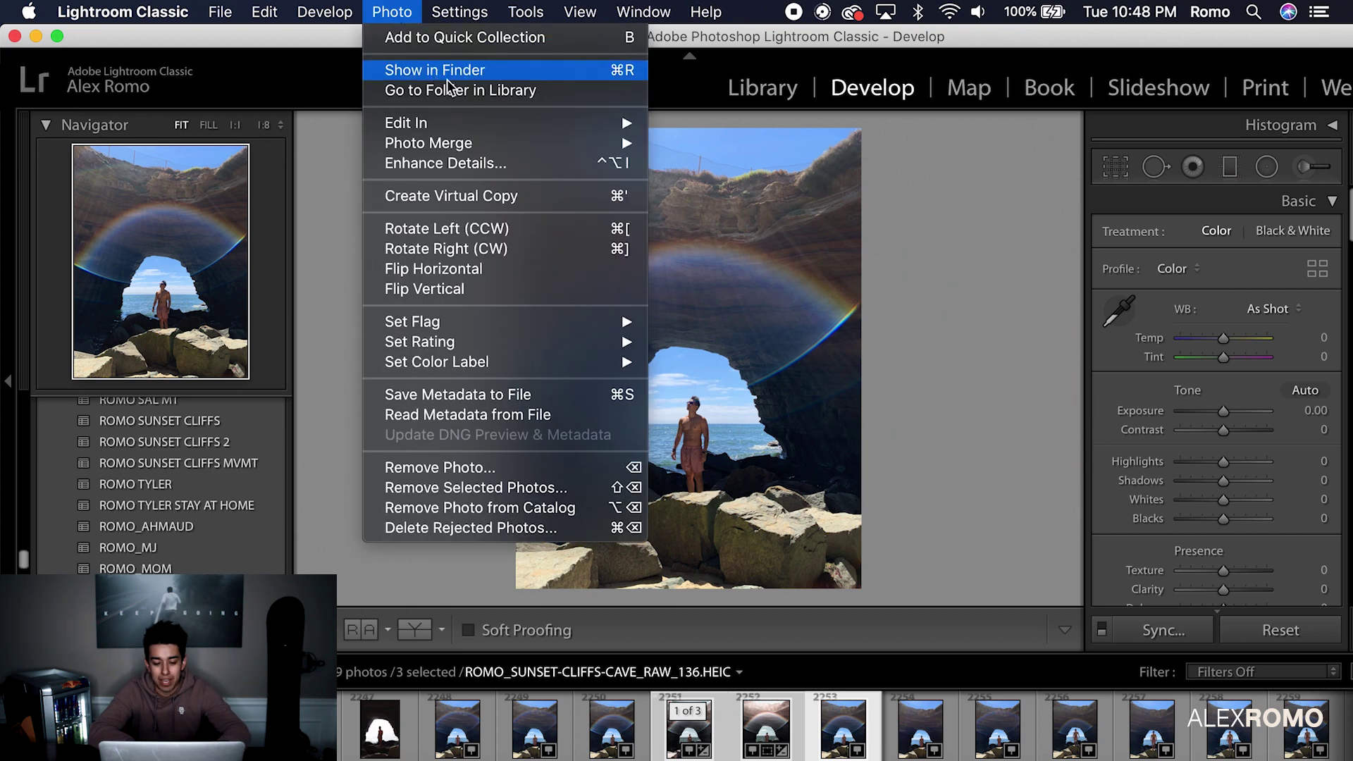
mouse_move(504, 125)
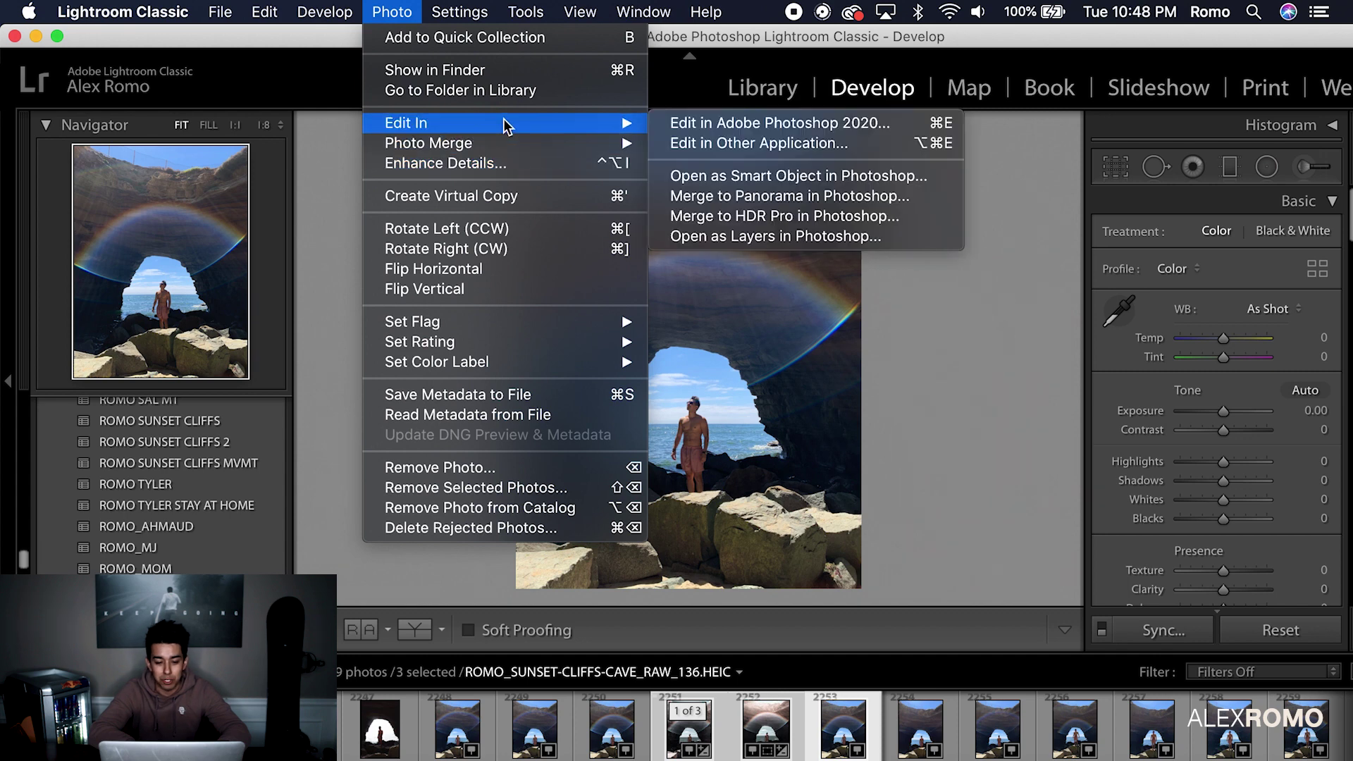
left_click(758, 124)
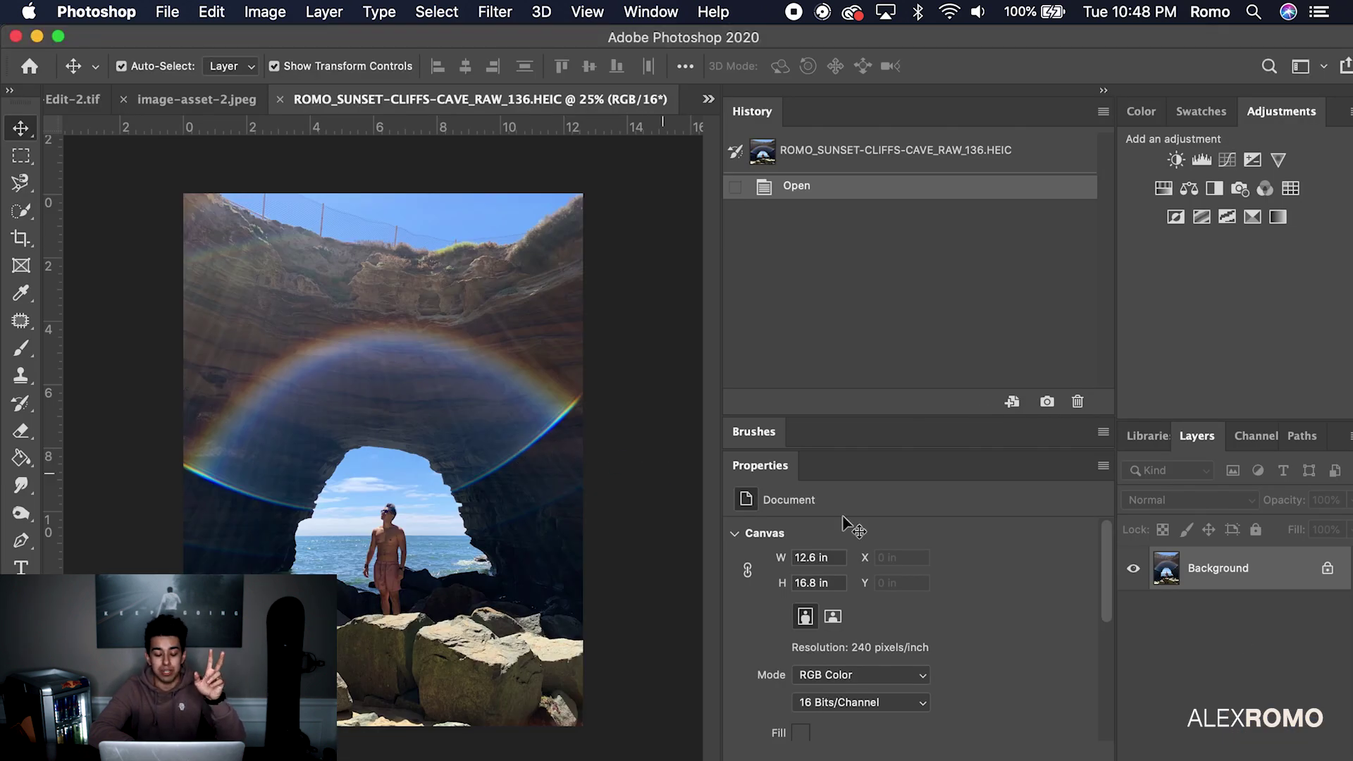
Step: Unlock the Background into Layer 0, select it, and launch Select and Mask
left_click(1328, 568)
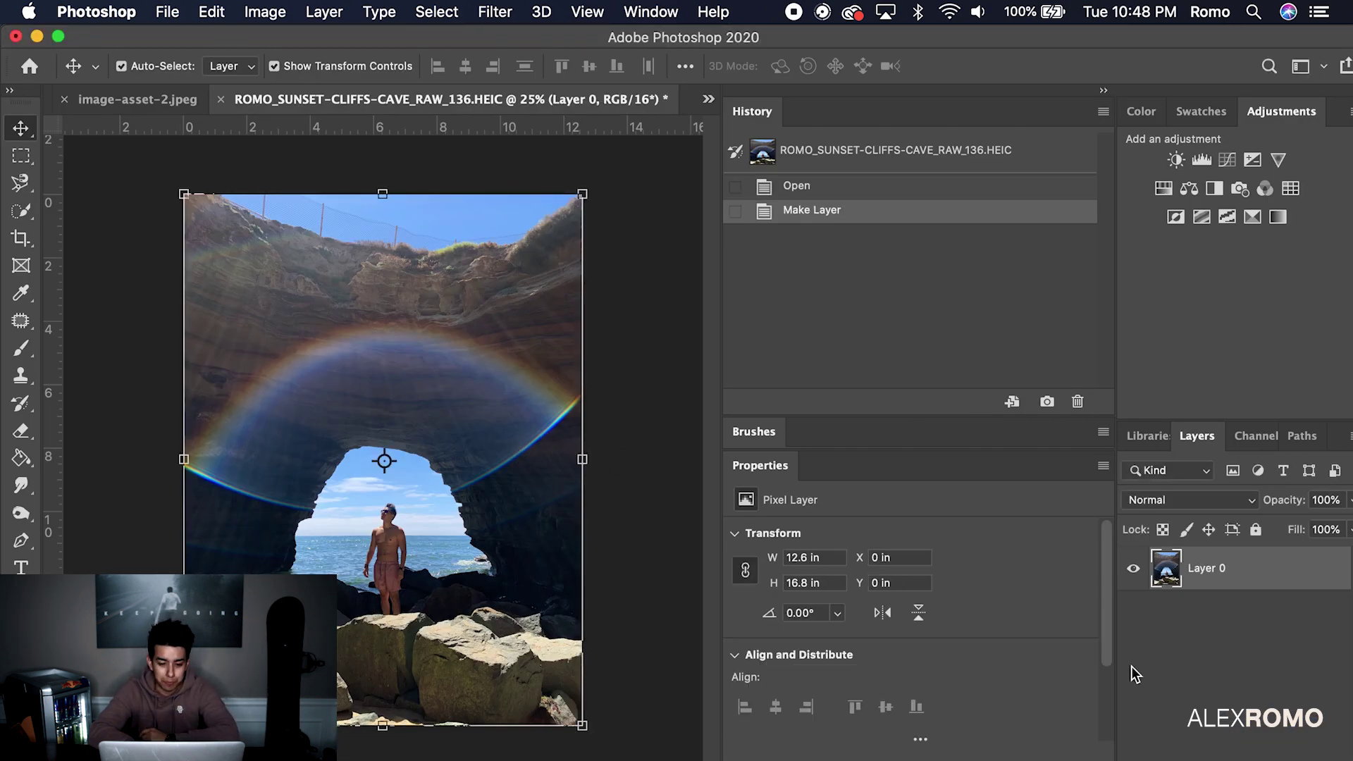
left_click(627, 571)
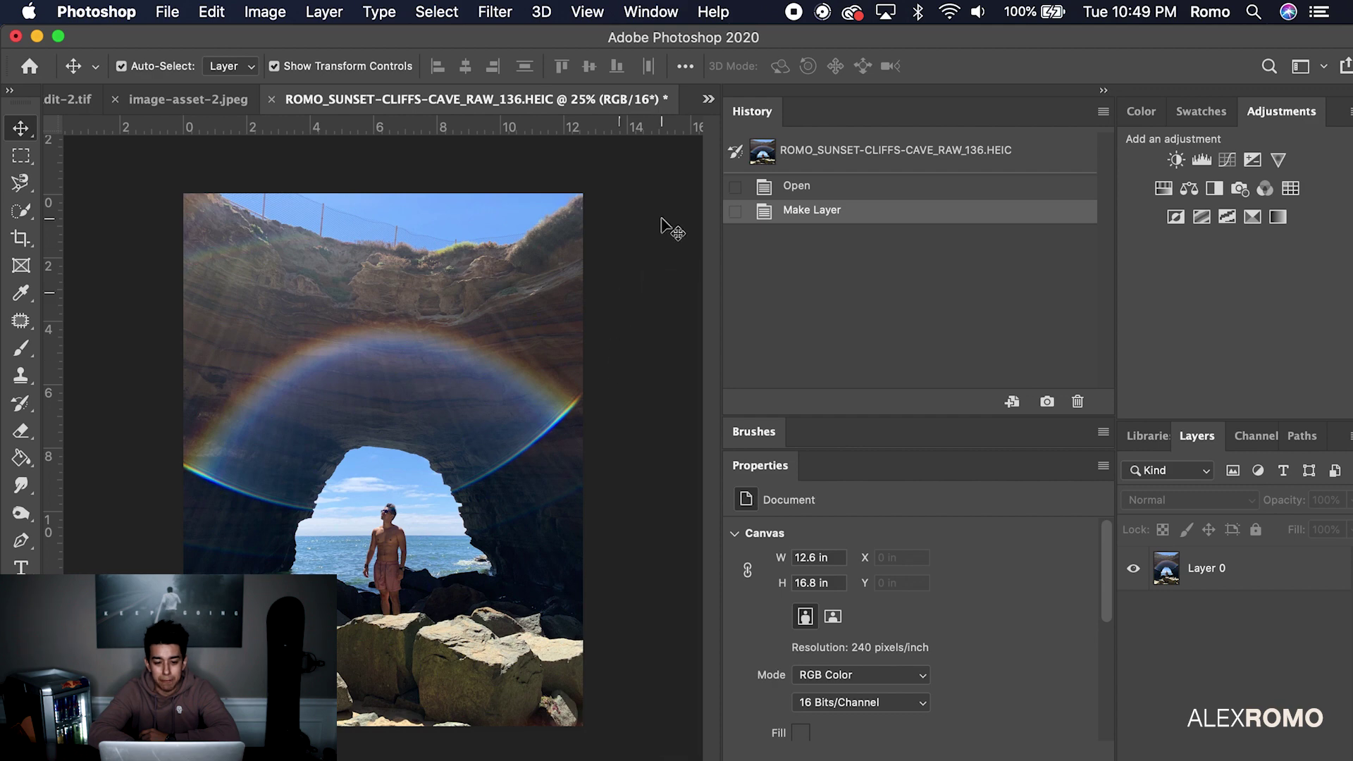
left_click(437, 12)
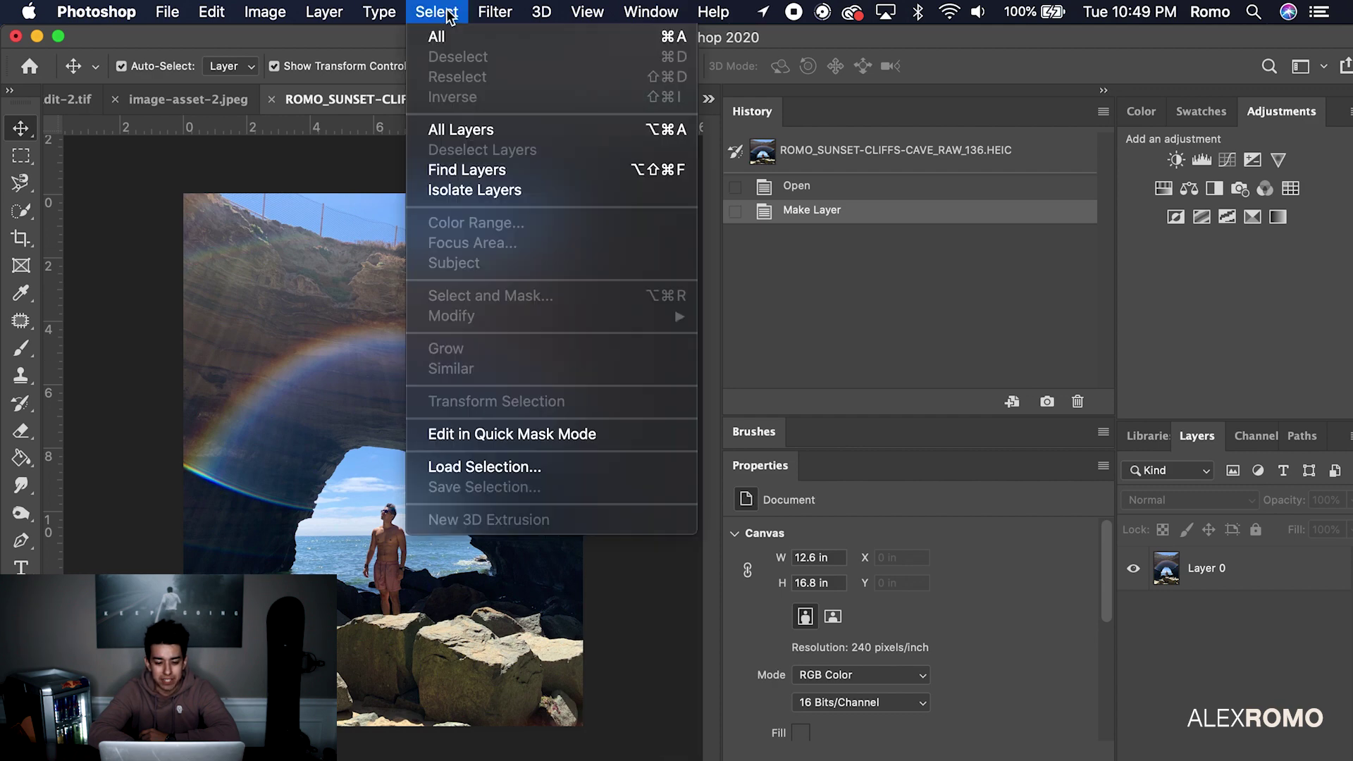
left_click(625, 606)
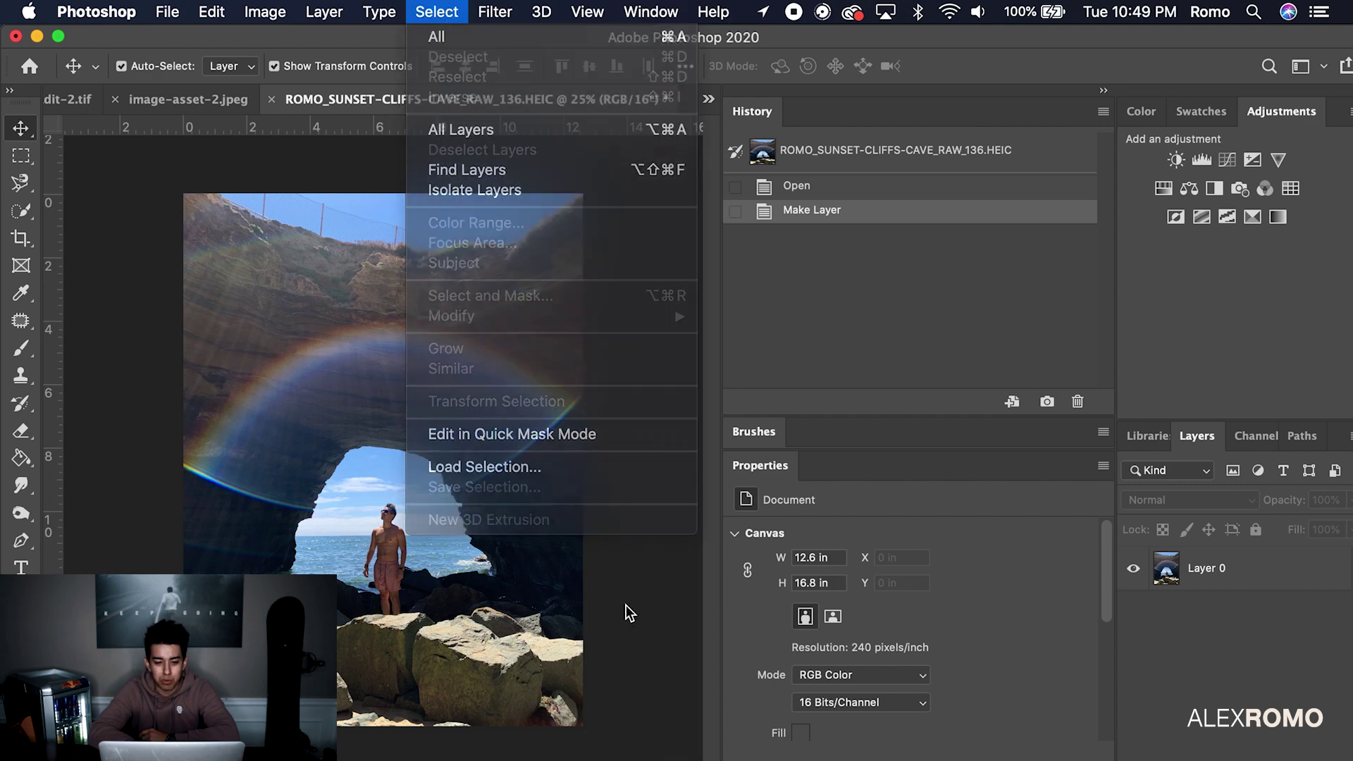
left_click(1202, 568)
left_click(438, 11)
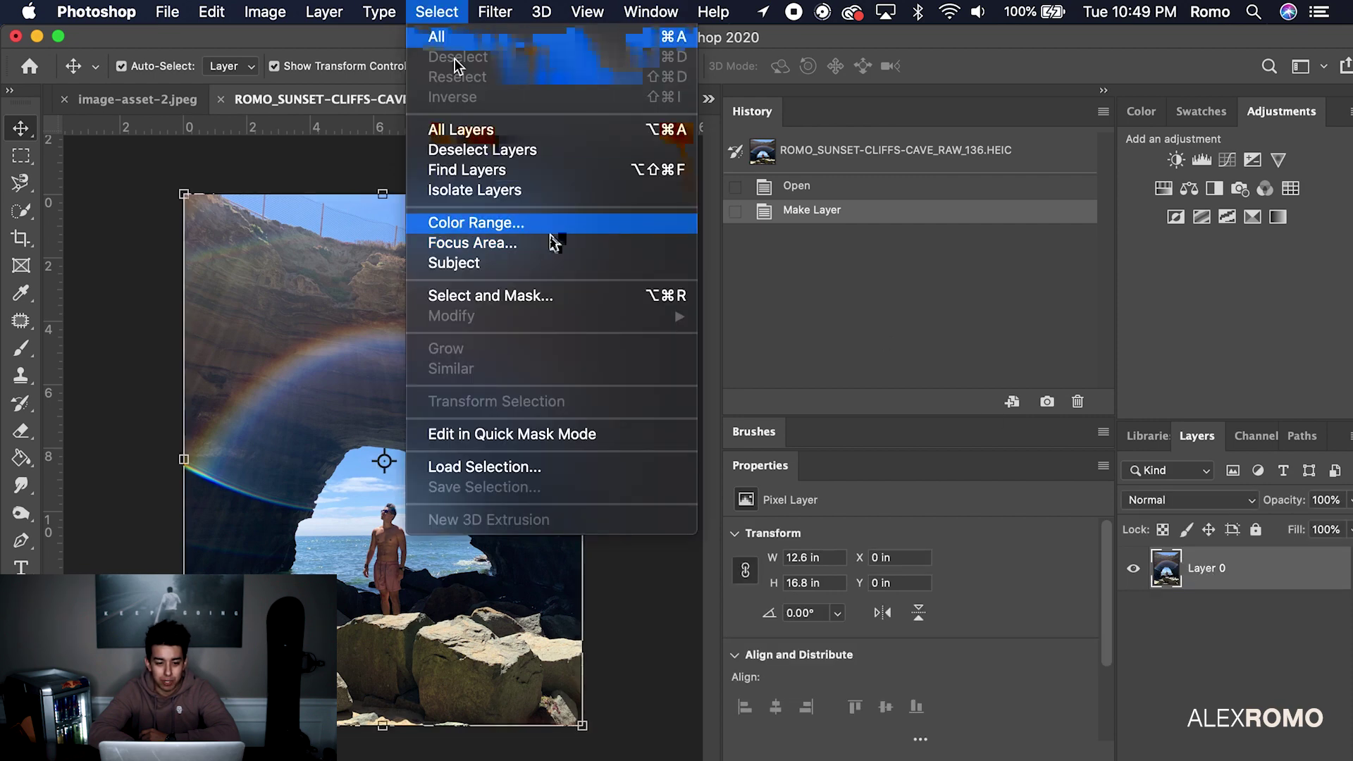
left_click(547, 296)
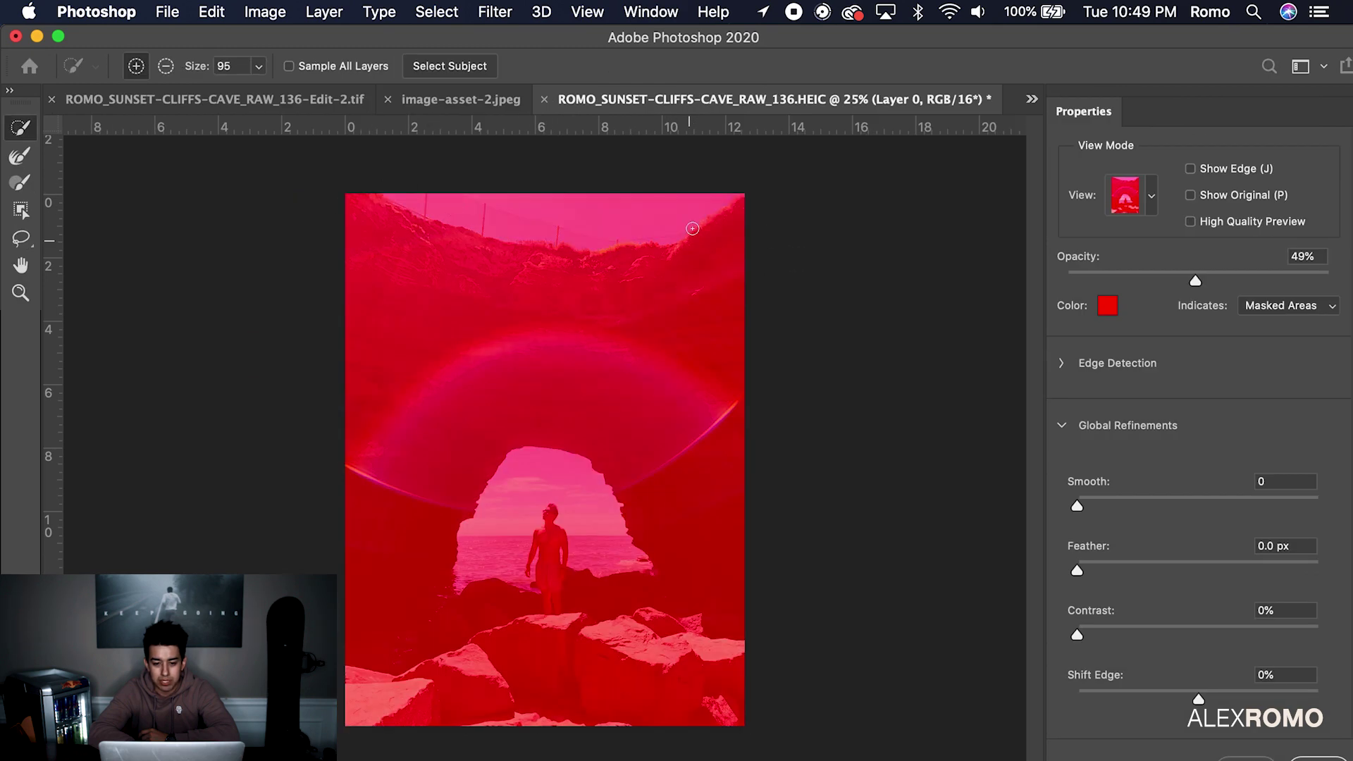
Step: Brush the top sky strip with Quick Selection, refine its edges, and accept the selection
left_click_drag(466, 205, 708, 204)
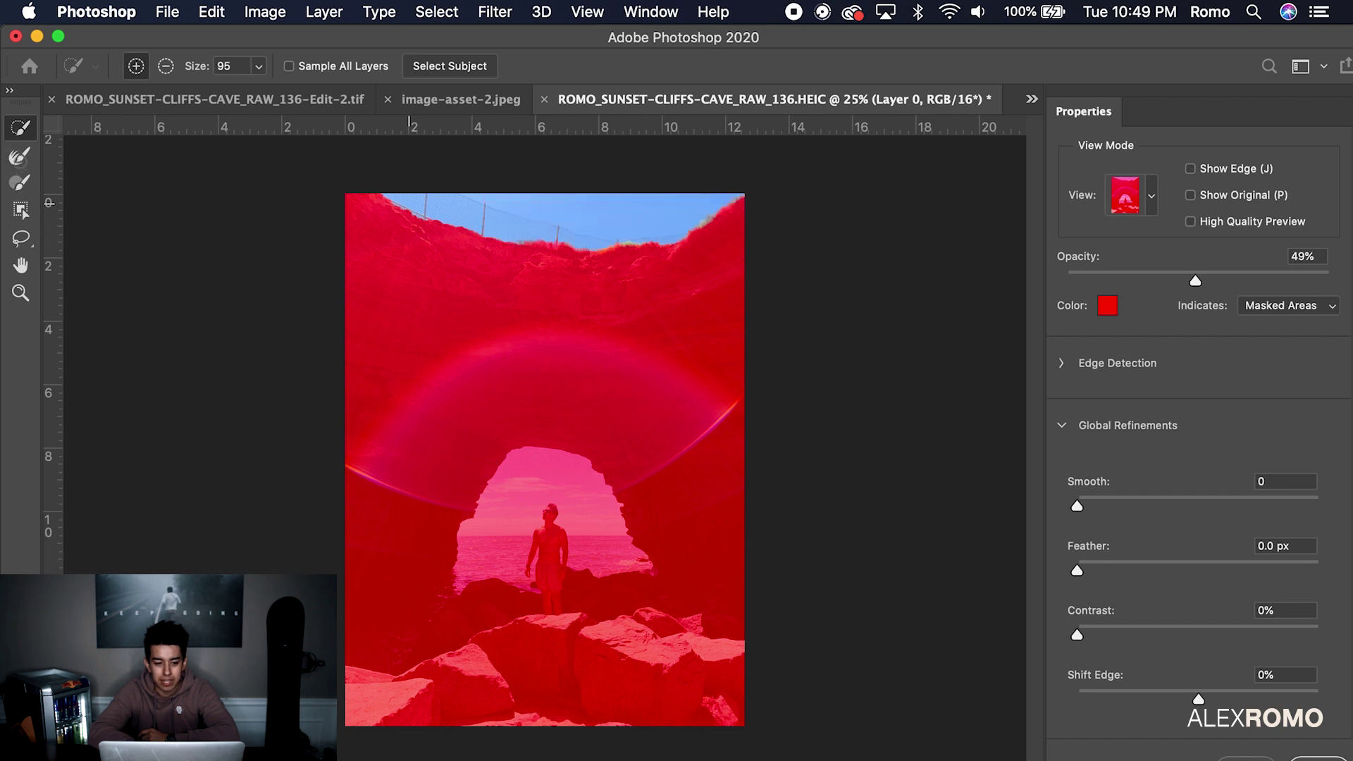
left_click(21, 160)
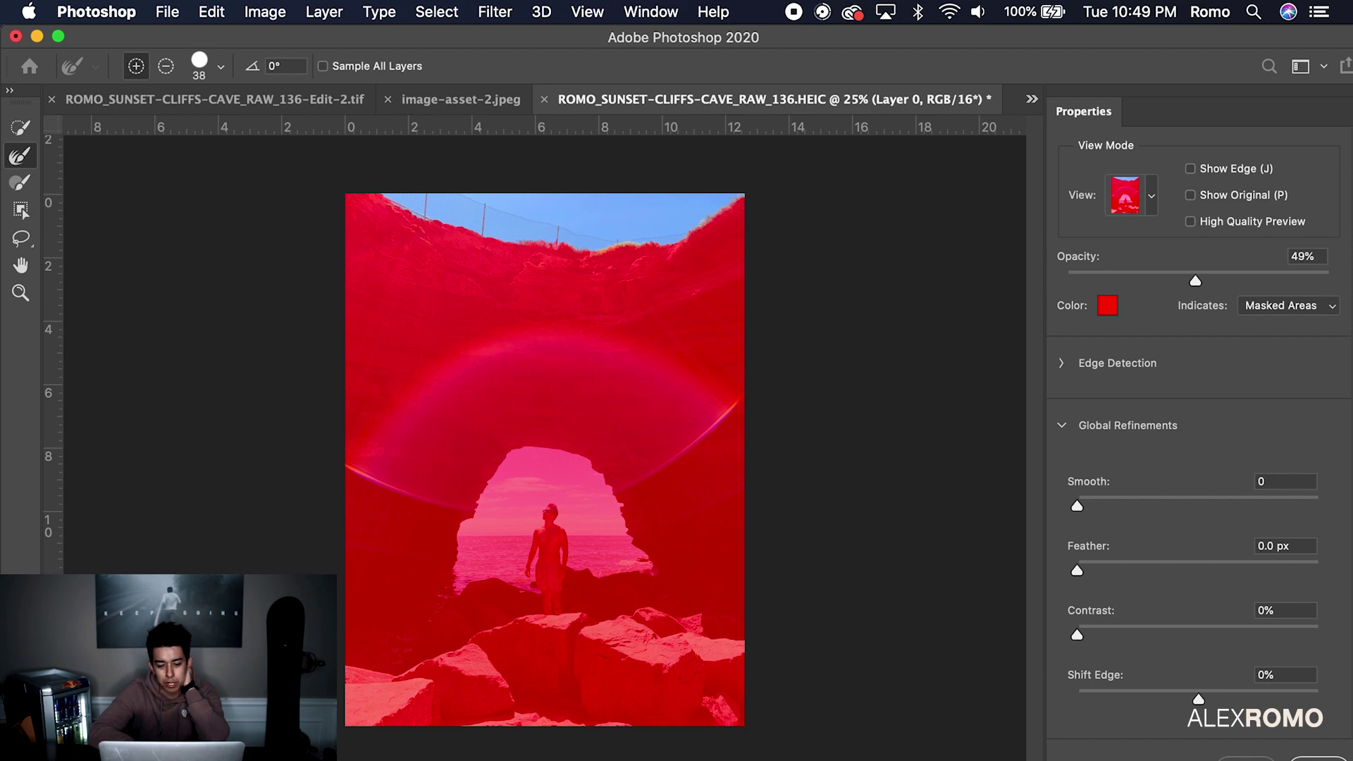
left_click(1317, 759)
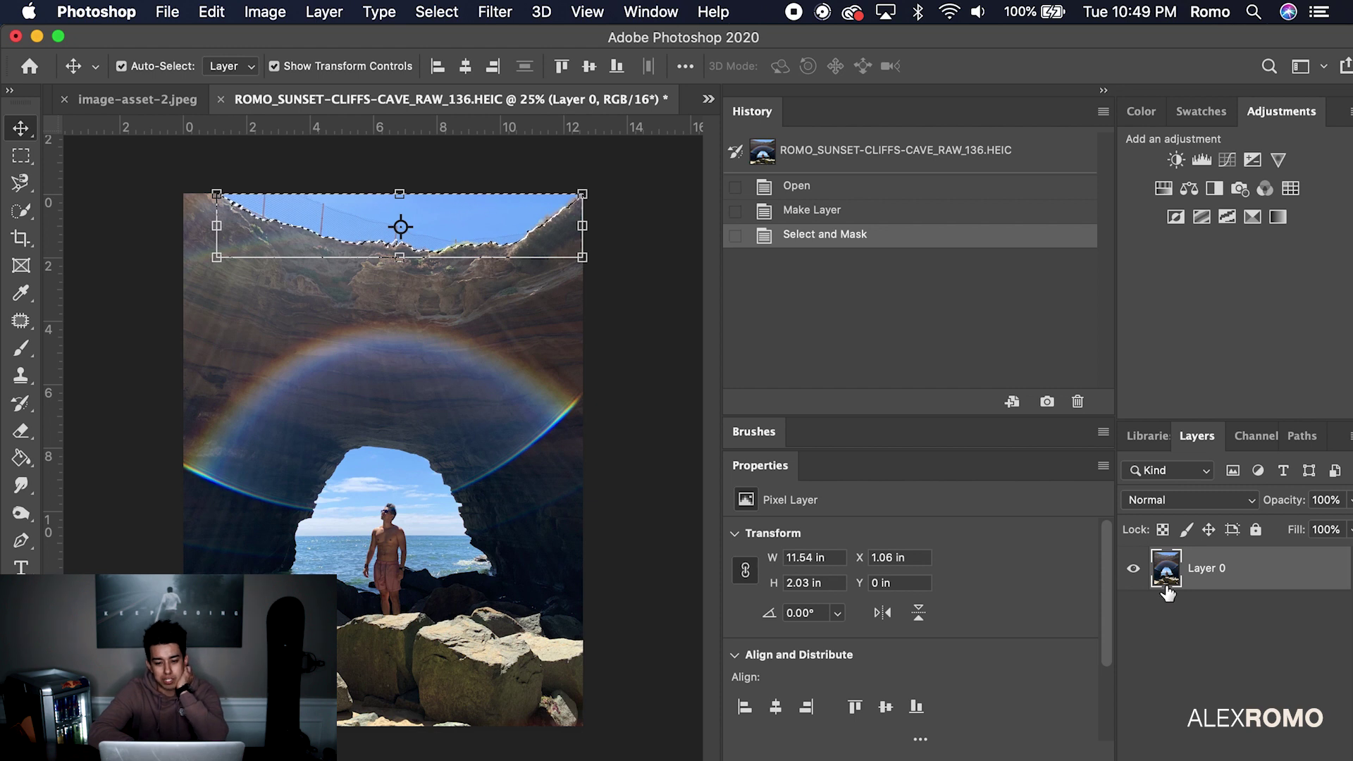
Step: Delete the selected sky to transparency and drop the selection
key("Delete")
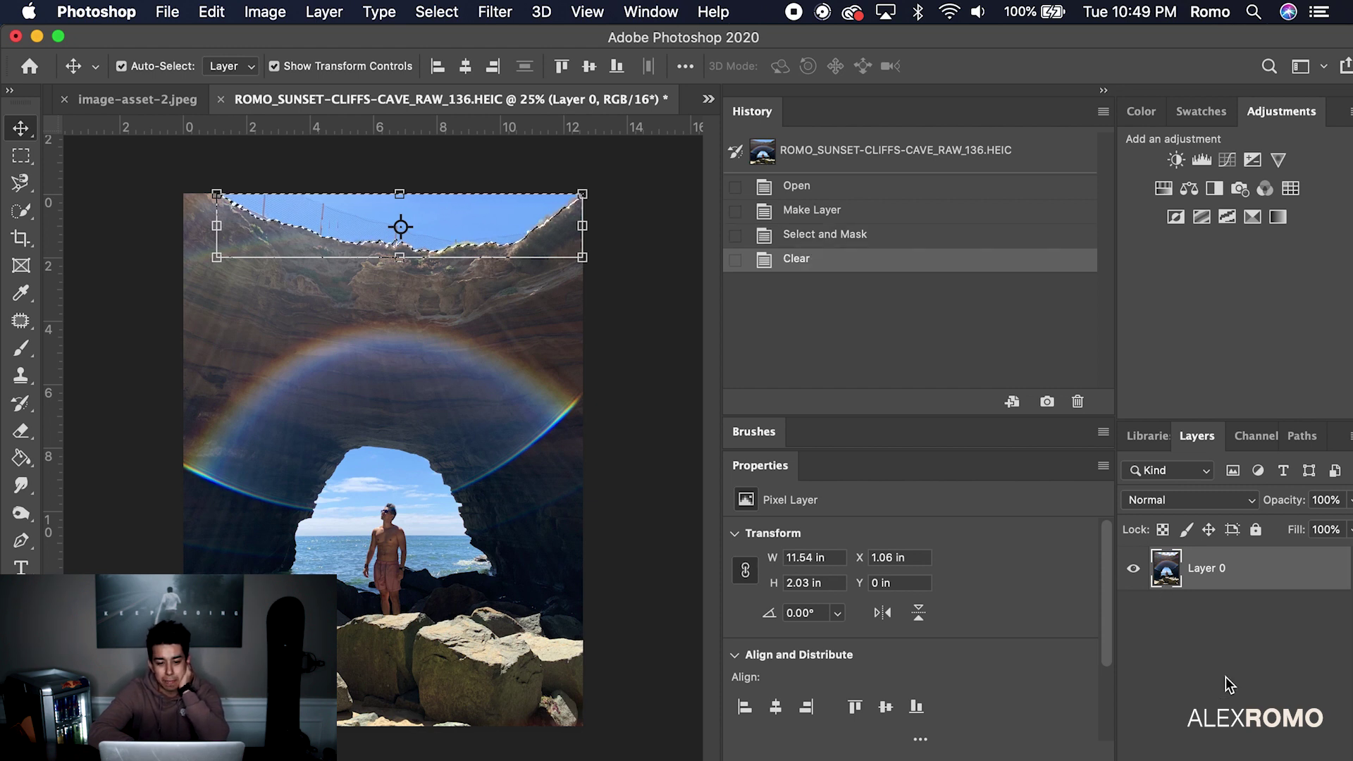
left_click(437, 12)
left_click(469, 58)
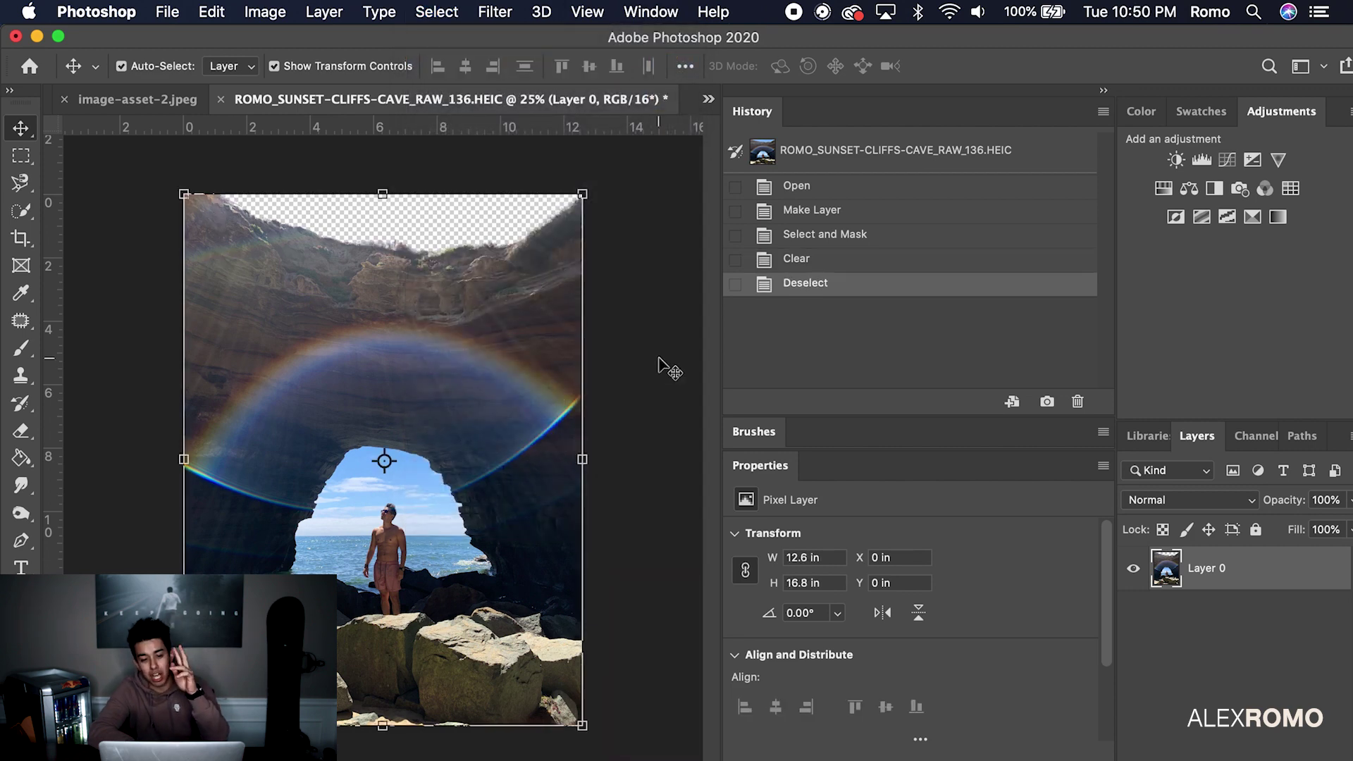
Step: Zoom in and set the Eraser to a small 20 px brush
scroll(420, 235, "up", 5)
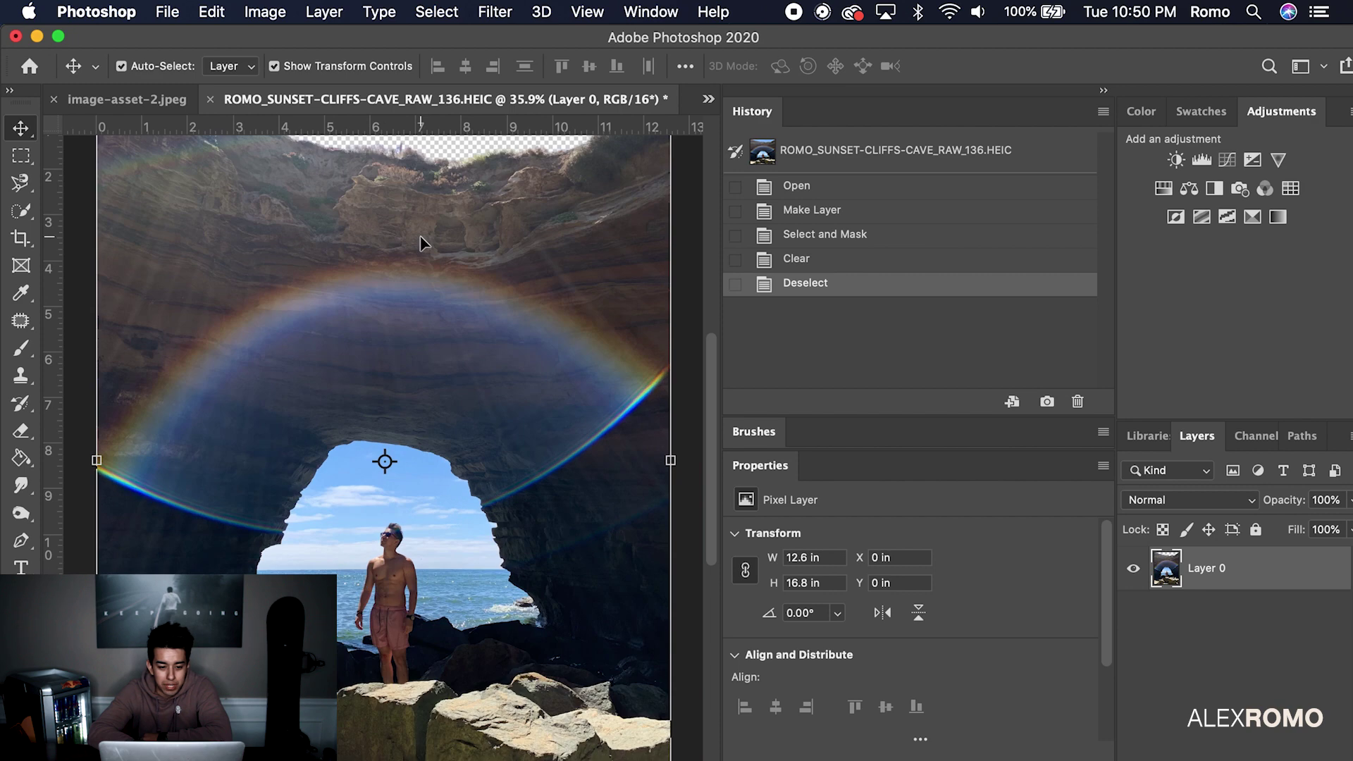
scroll(420, 235, "up", 8)
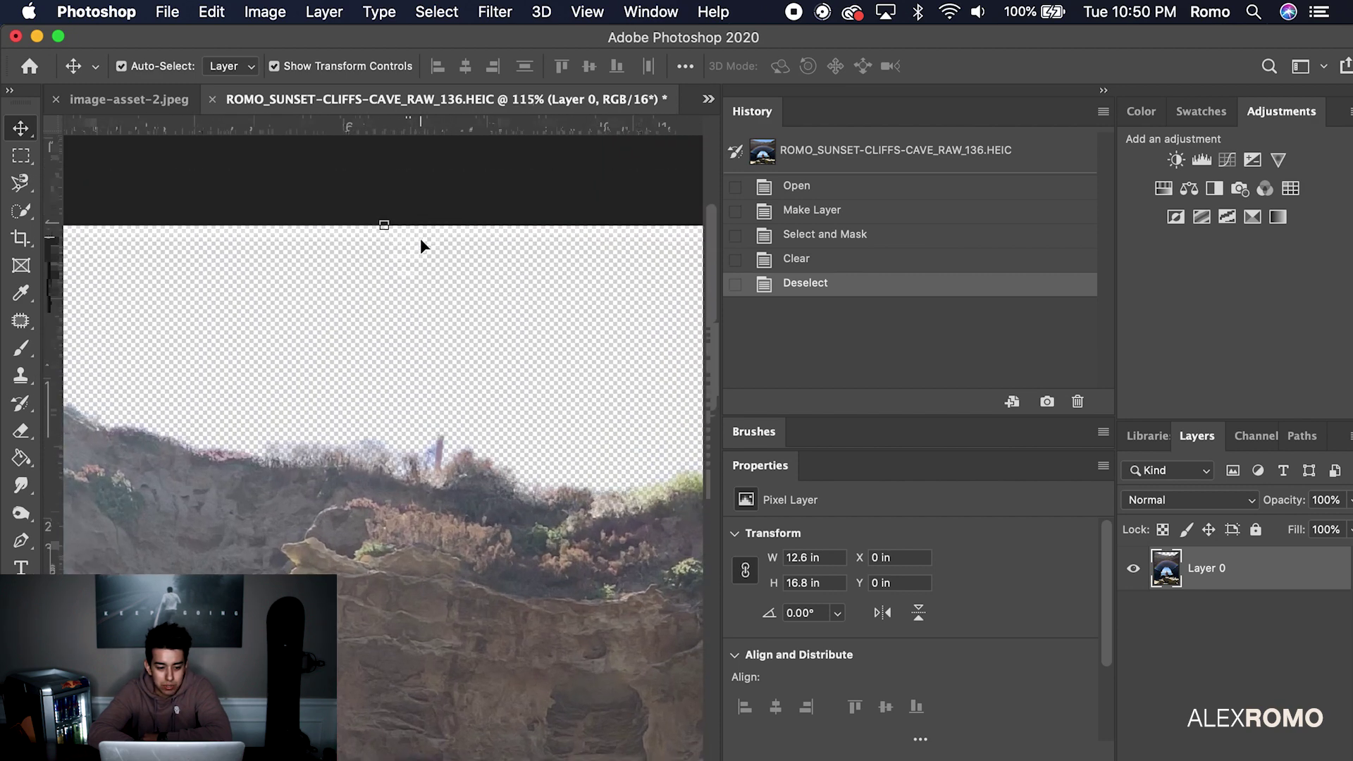
left_click(22, 427)
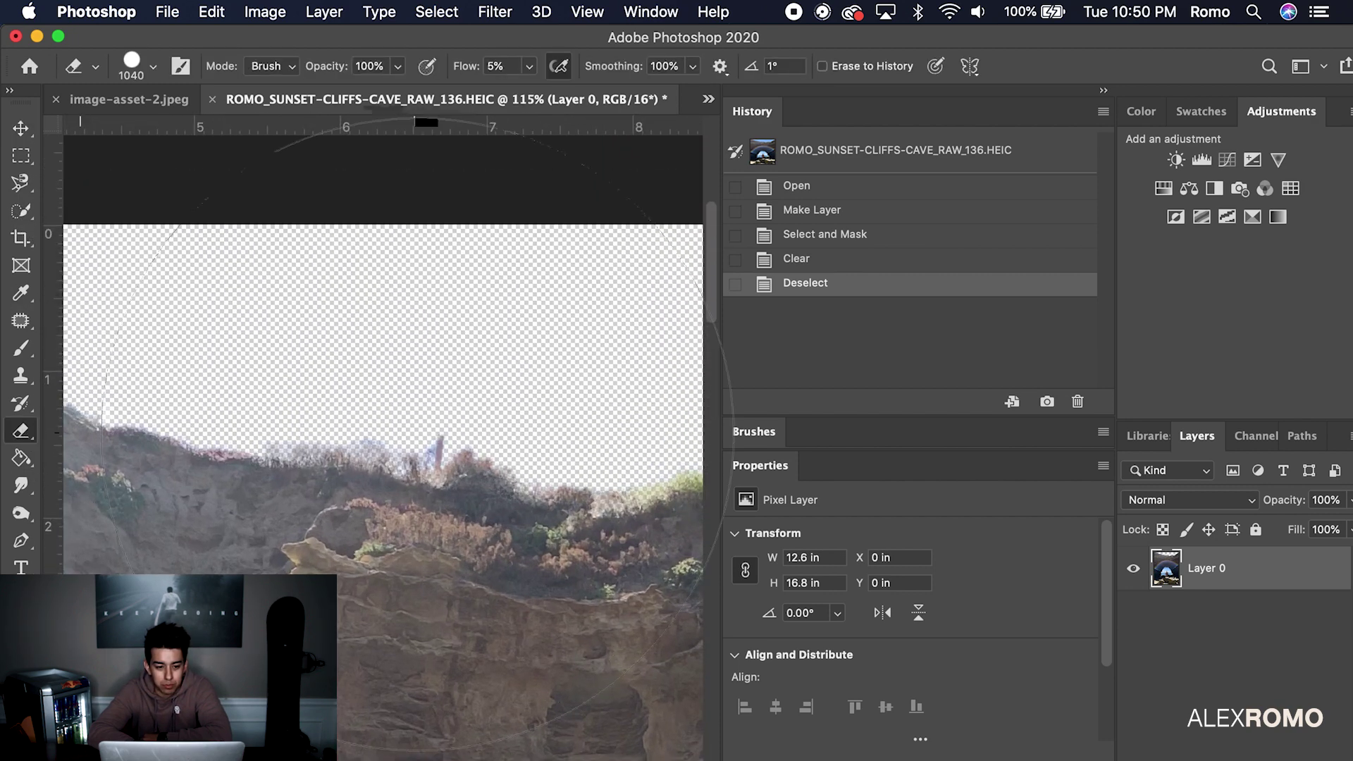
left_click(152, 67)
left_click_drag(159, 124, 132, 131)
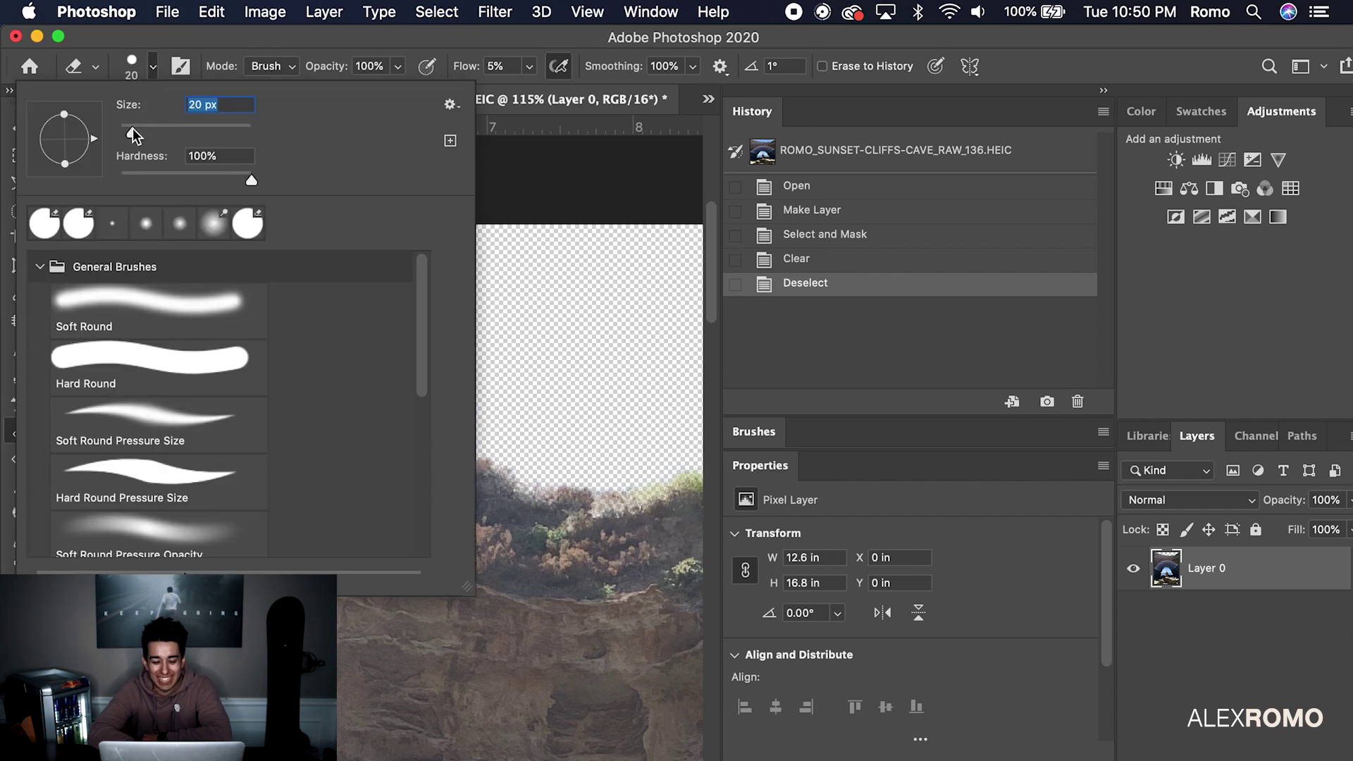
left_click(163, 75)
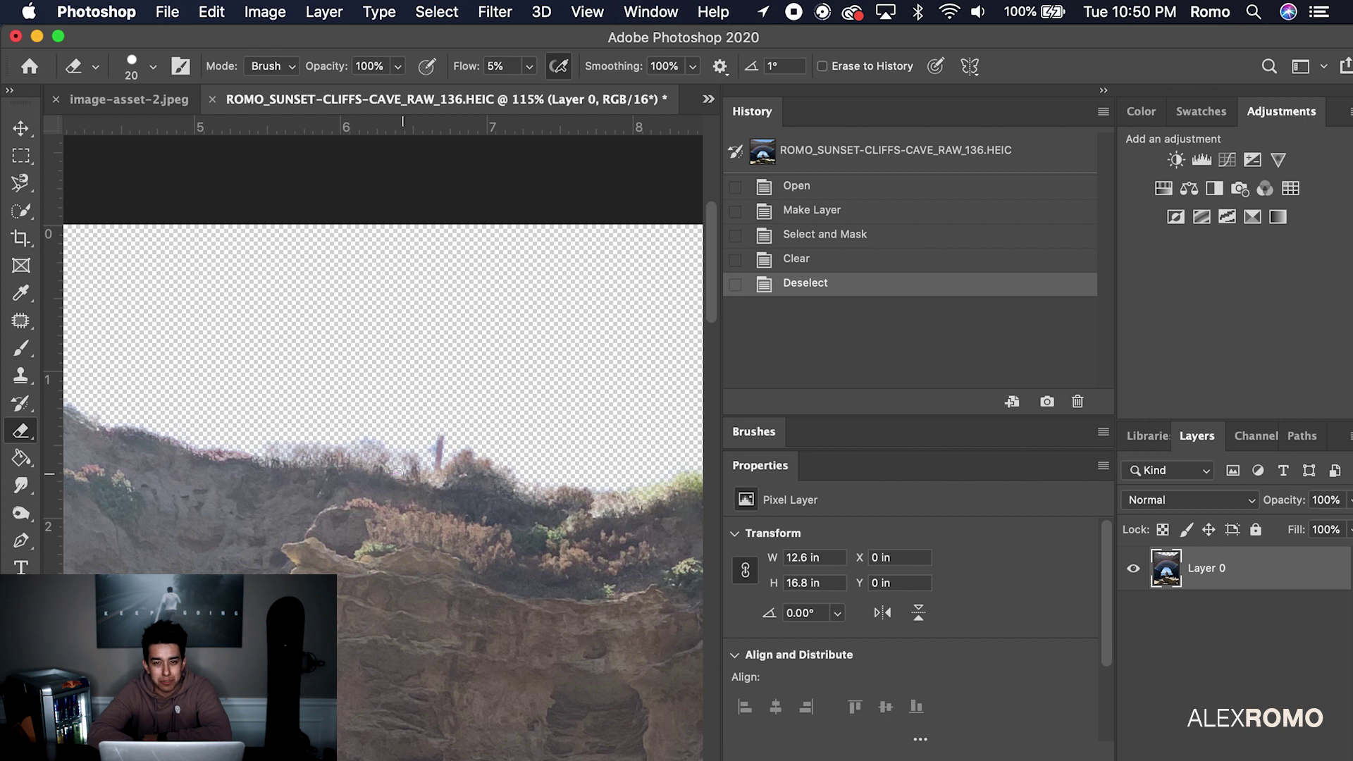
Step: Erase the sky leftovers and small figure along the cliff top, then bring up image-asset-2.jpeg
left_click(399, 469)
left_click(400, 468)
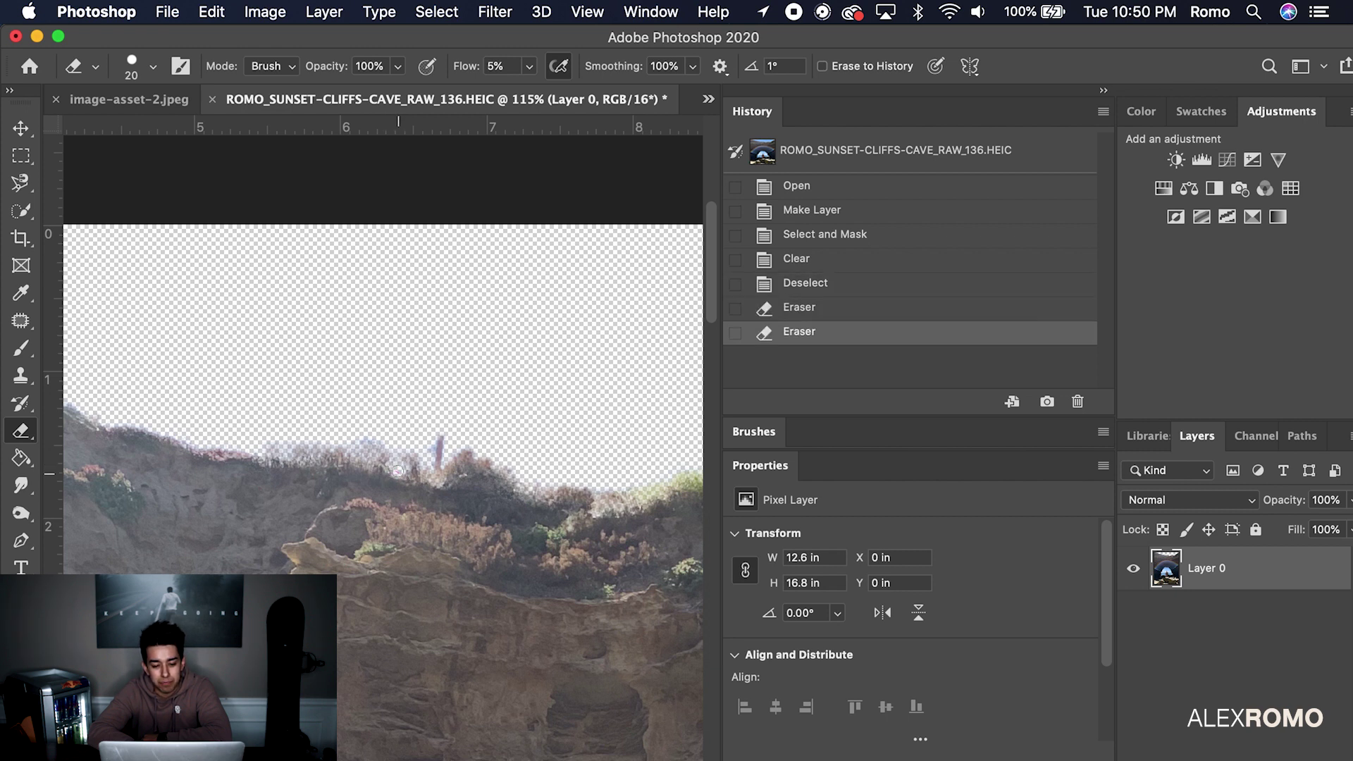
left_click(424, 455)
left_click(426, 455)
left_click(429, 455)
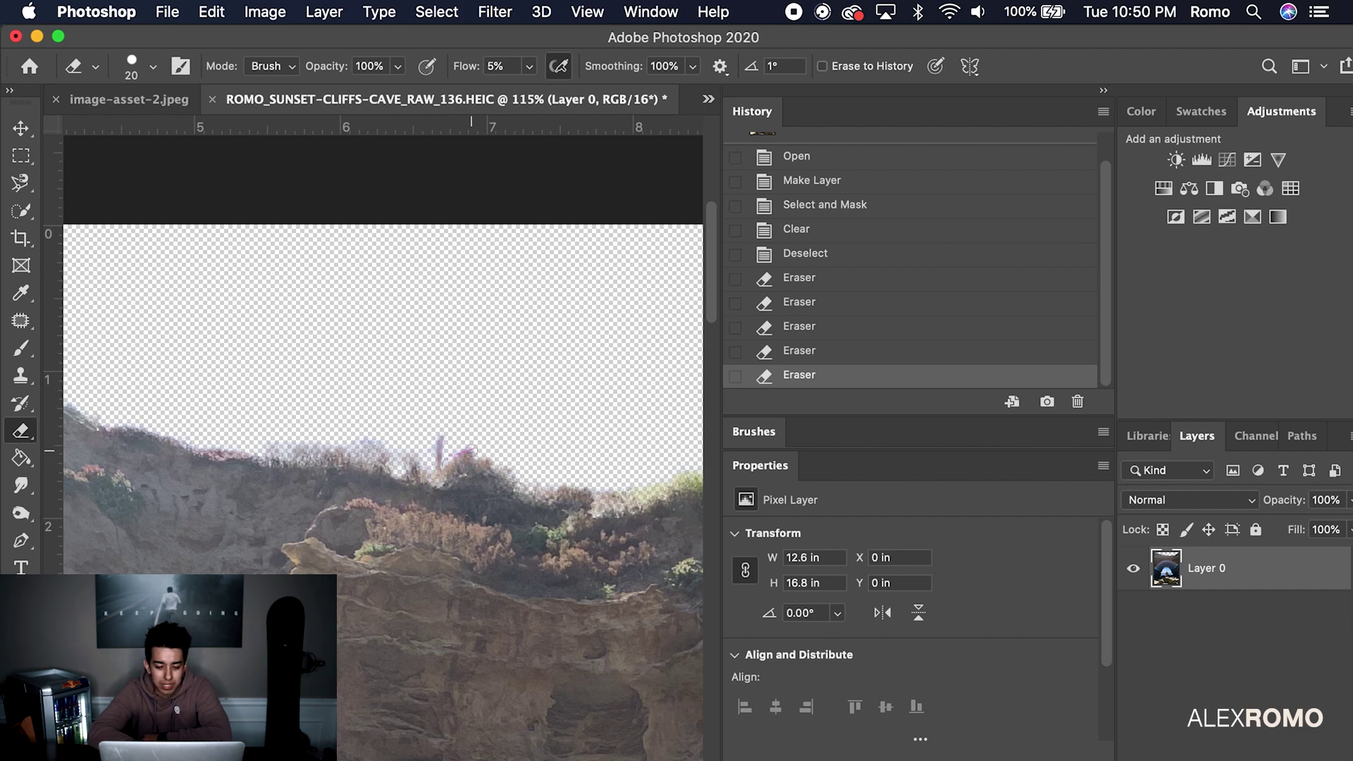
left_click(427, 440)
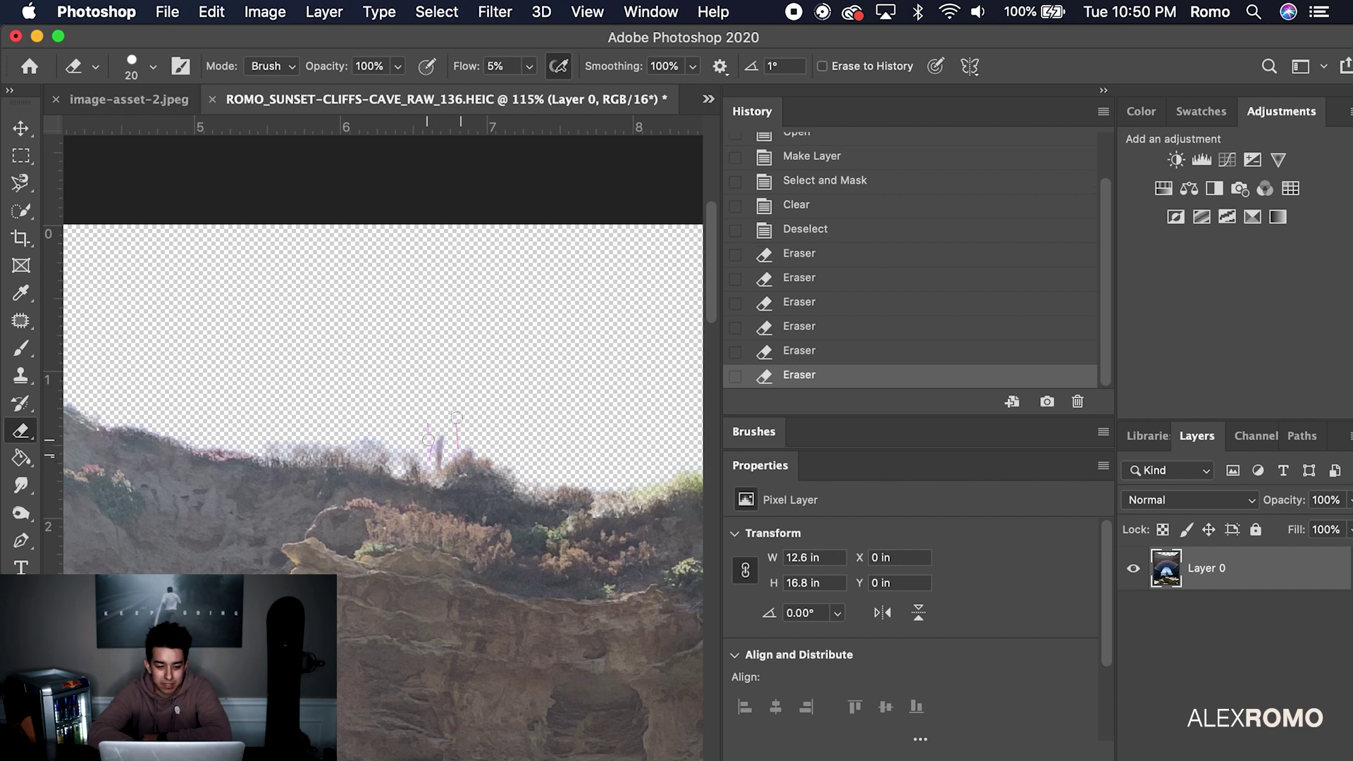
scroll(428, 440, "down", 5)
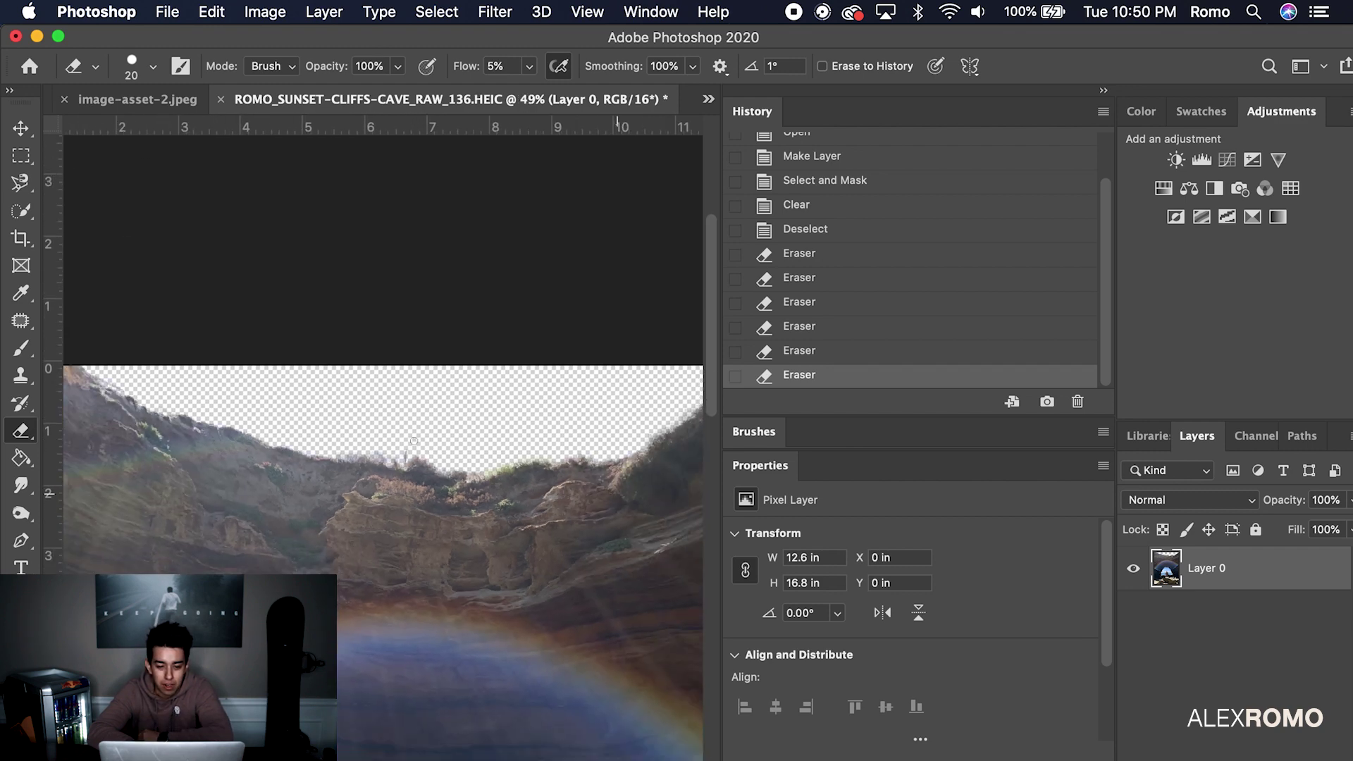
scroll(414, 441, "down", 3)
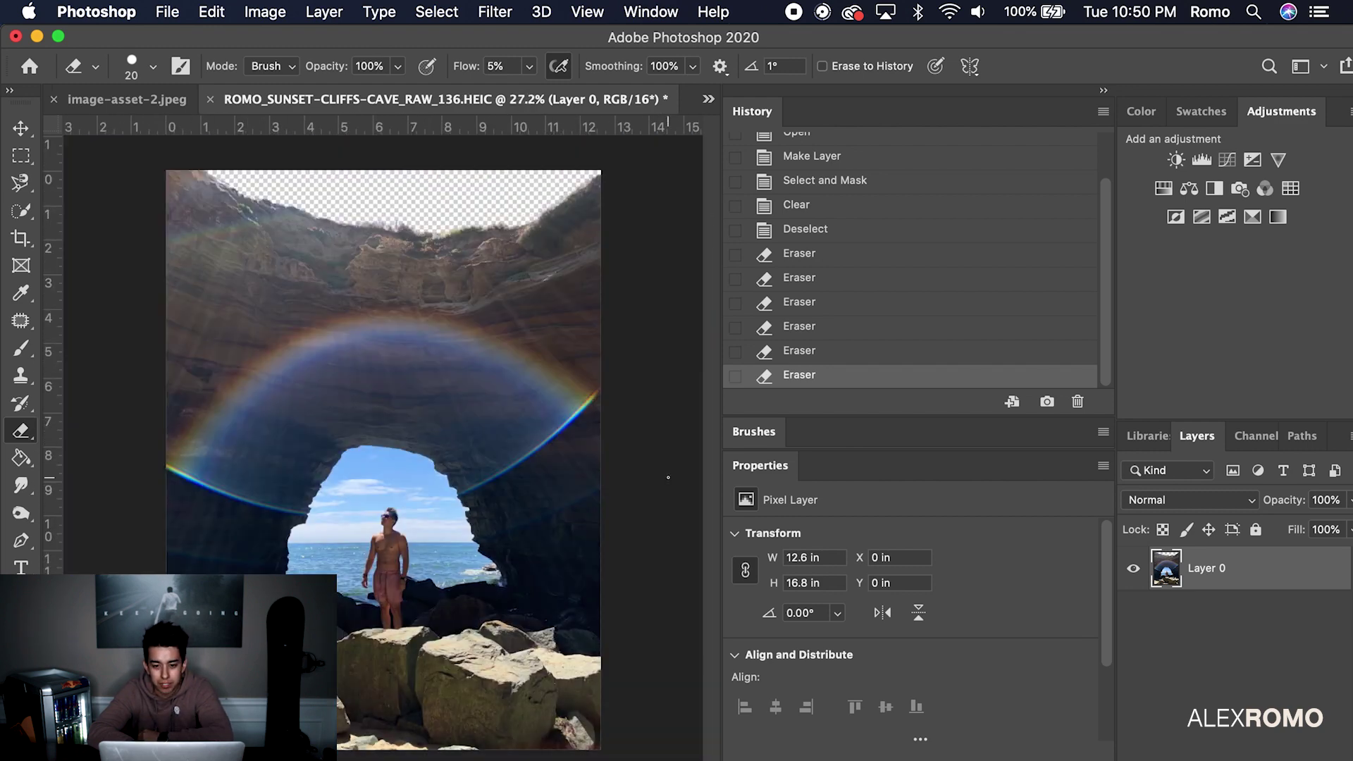
left_click(709, 101)
left_click(825, 242)
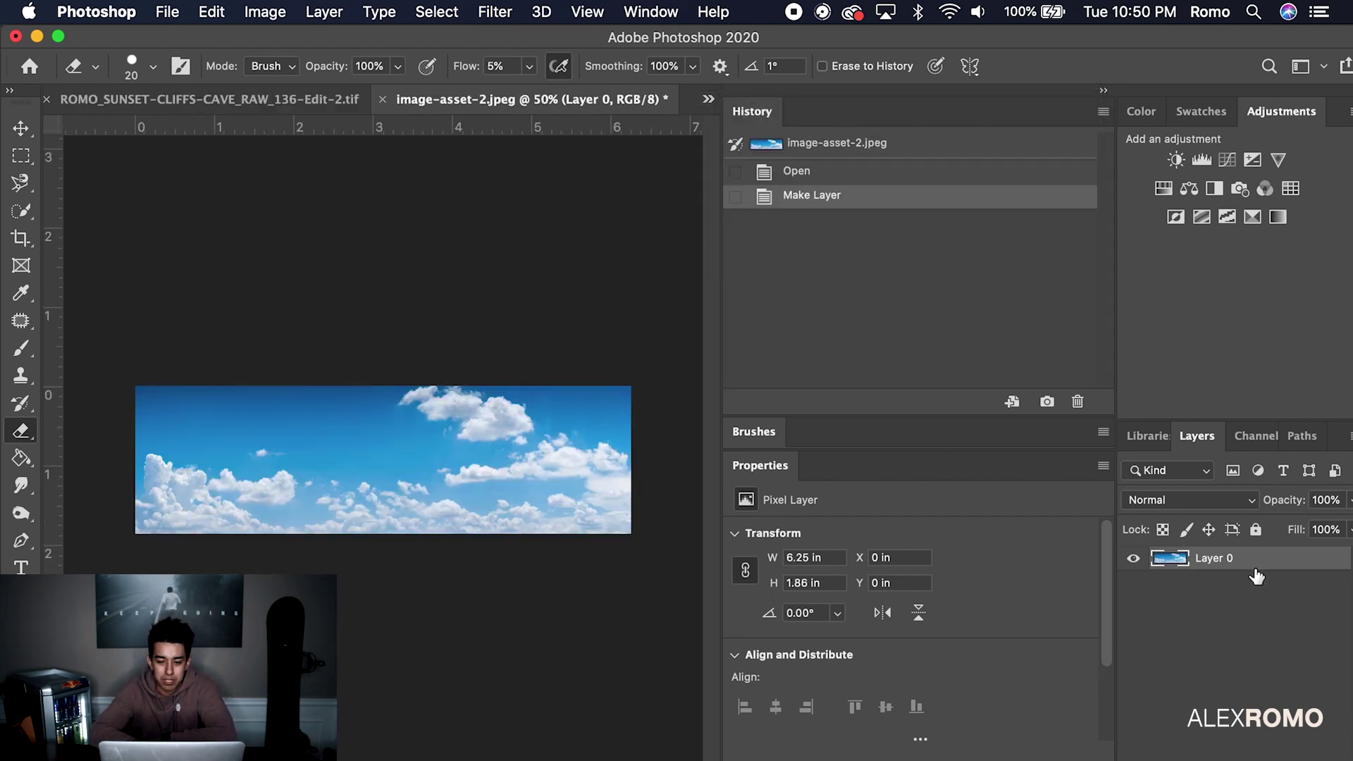
Step: Paste the sky image into the cave document, accepting the colour profile conversion
left_click(707, 102)
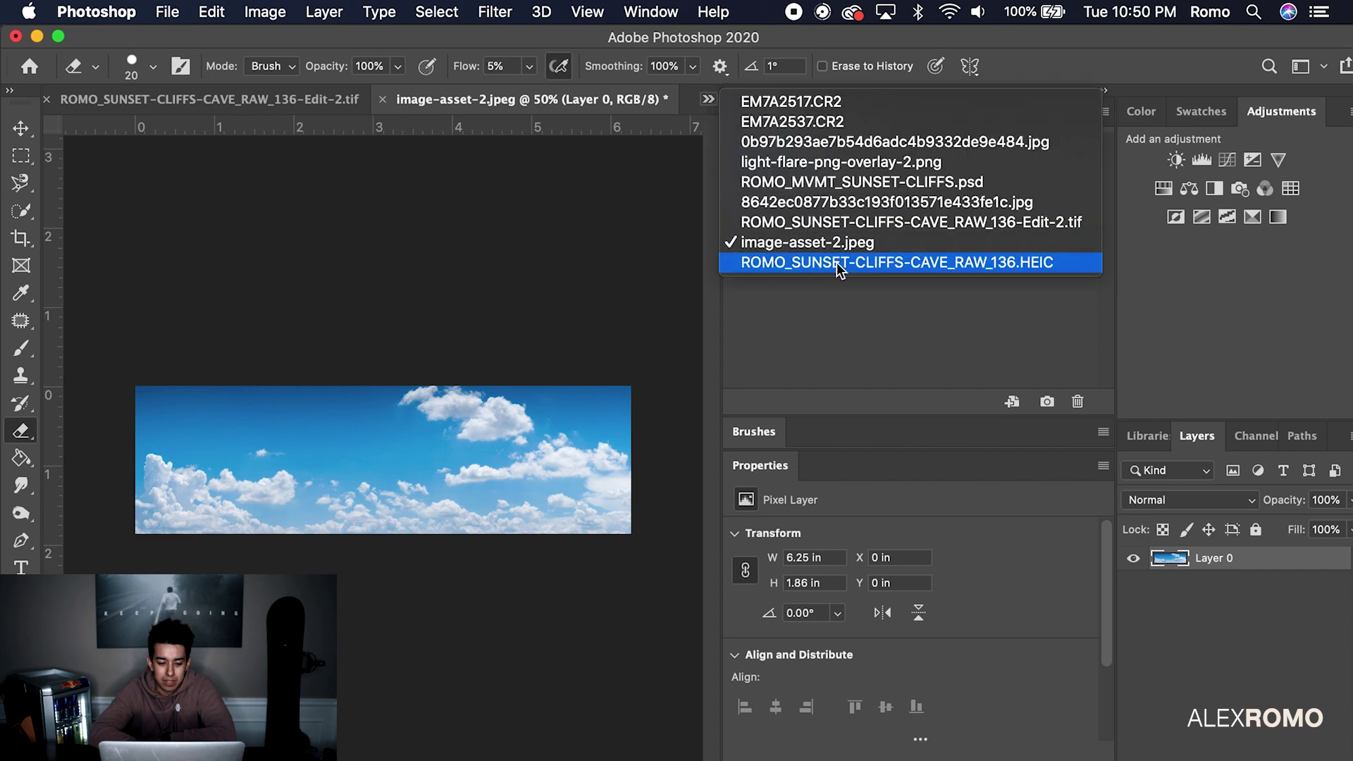
left_click(848, 262)
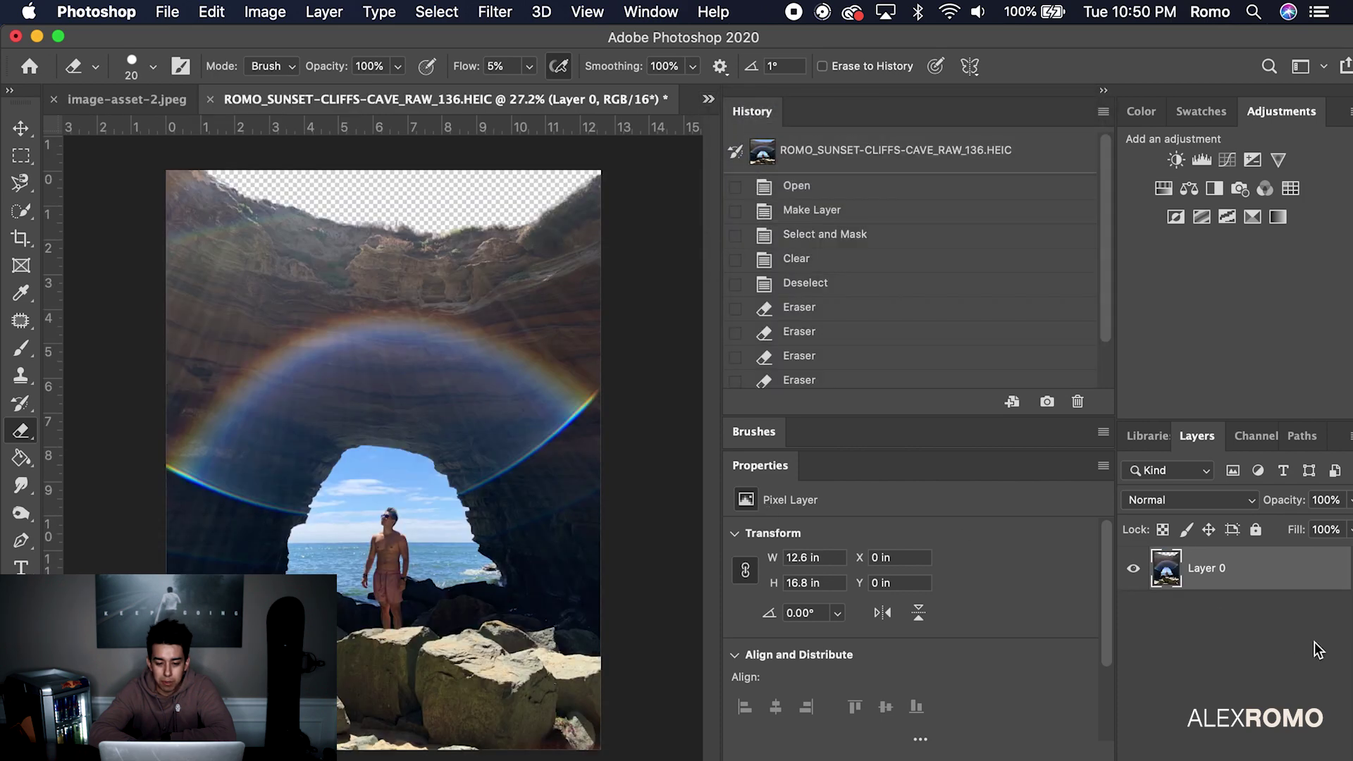
key("super+v")
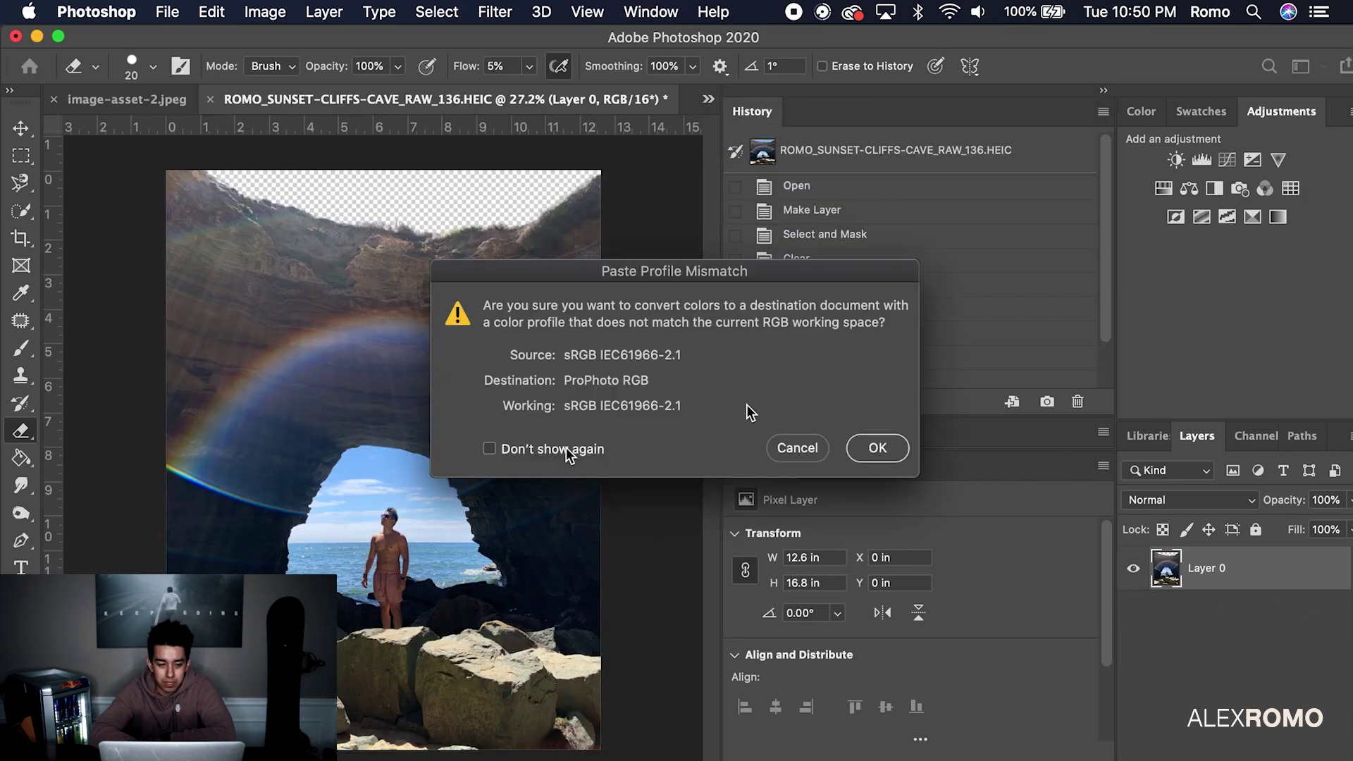
left_click(877, 447)
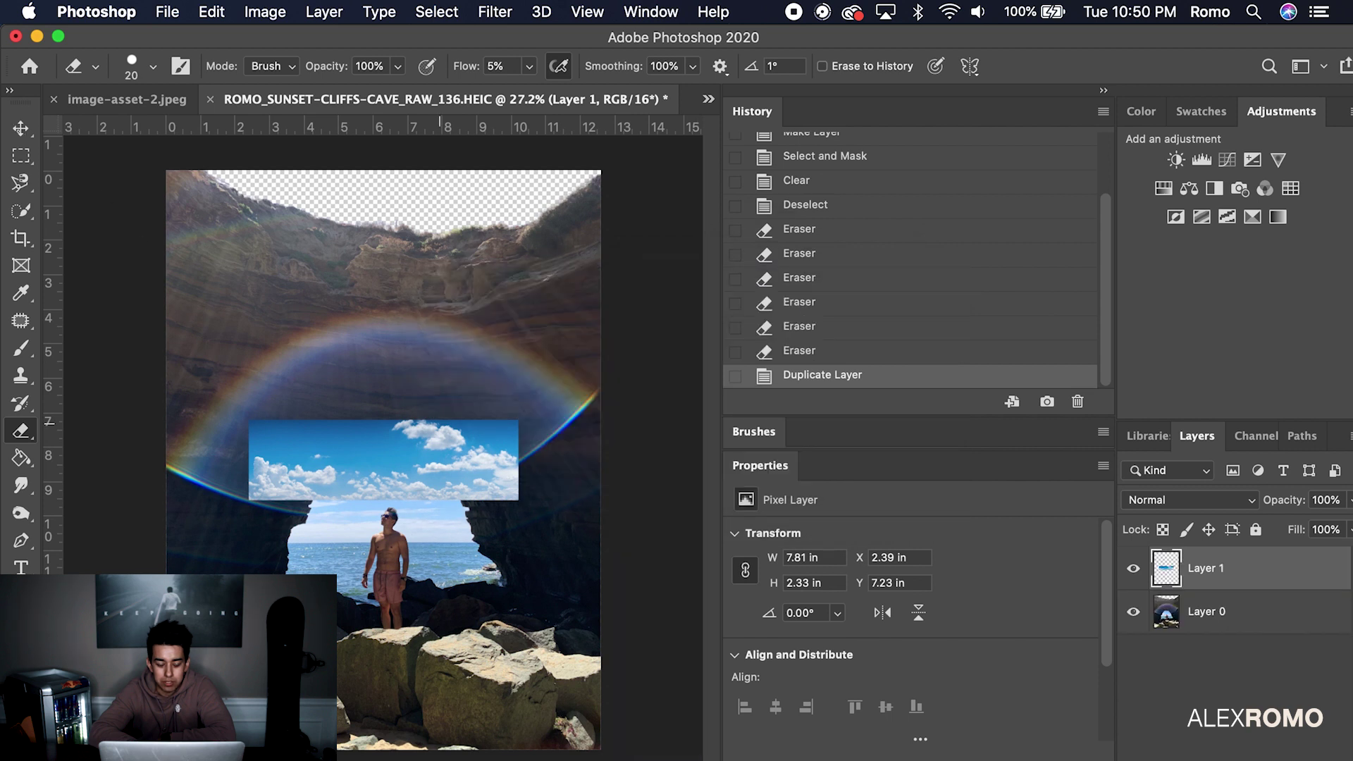
Step: Enlarge the sky as Layer 1 beneath Layer 0 to fill the gap above the cave roof
key("v")
left_click(242, 401)
left_click_drag(241, 402, 162, 303)
left_click_drag(518, 499, 705, 599)
left_click_drag(503, 501, 524, 270)
left_click_drag(1202, 568, 1201, 630)
left_click_drag(472, 197, 502, 167)
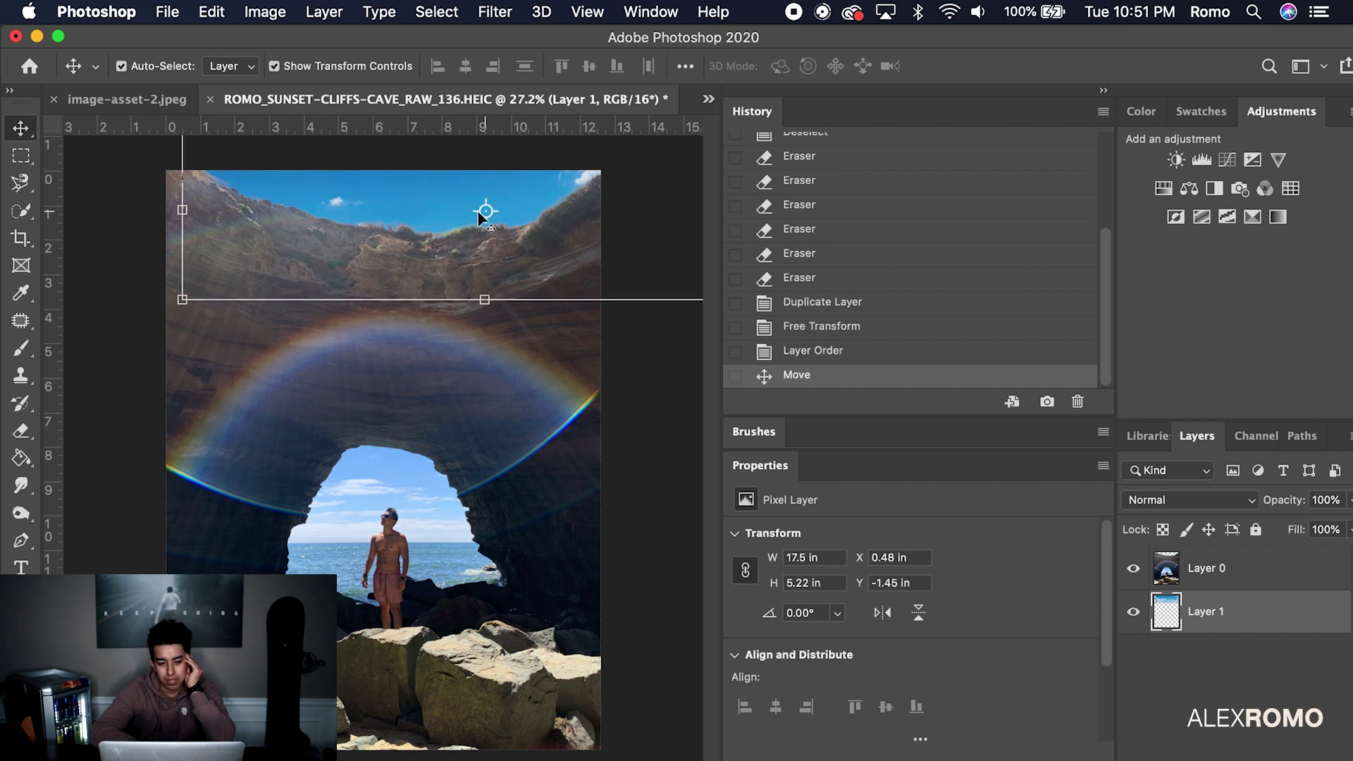
left_click_drag(182, 300, 178, 301)
left_click_drag(434, 208, 427, 206)
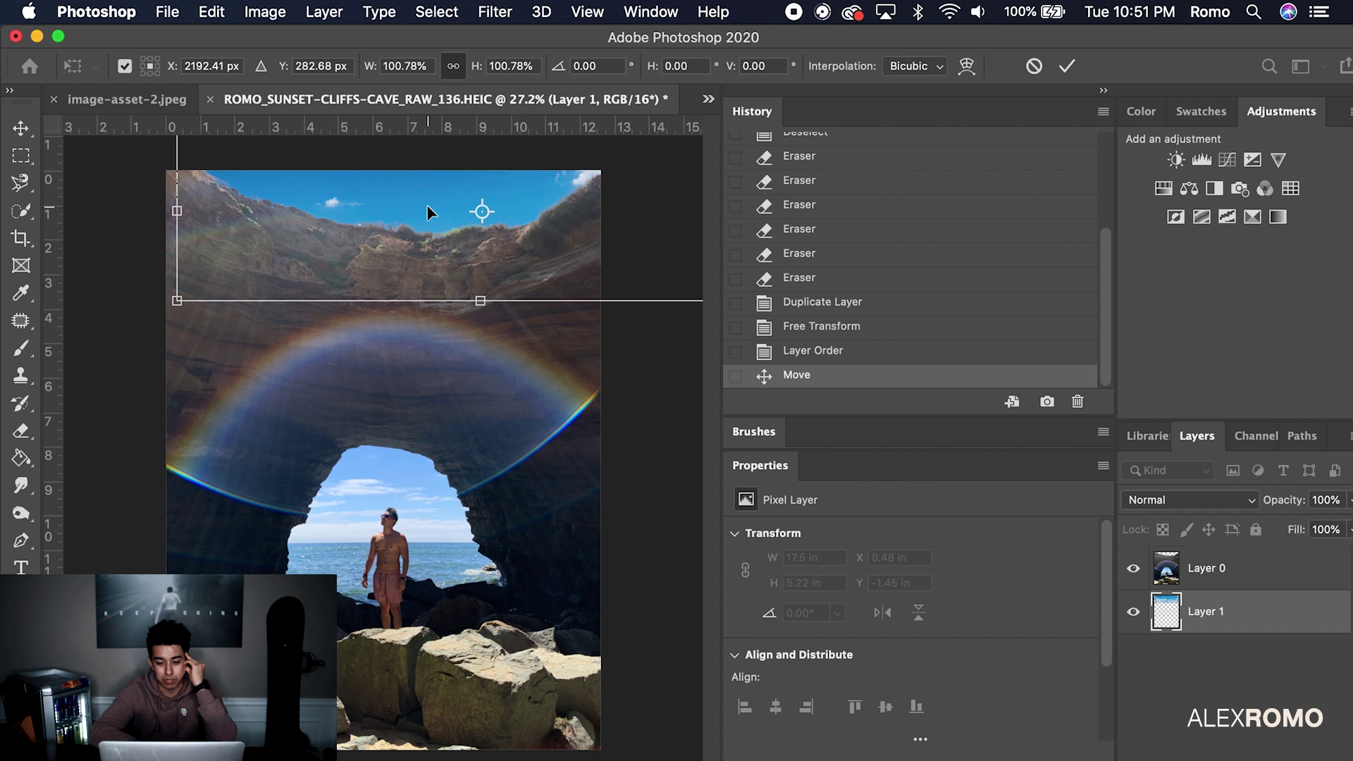
key("Return")
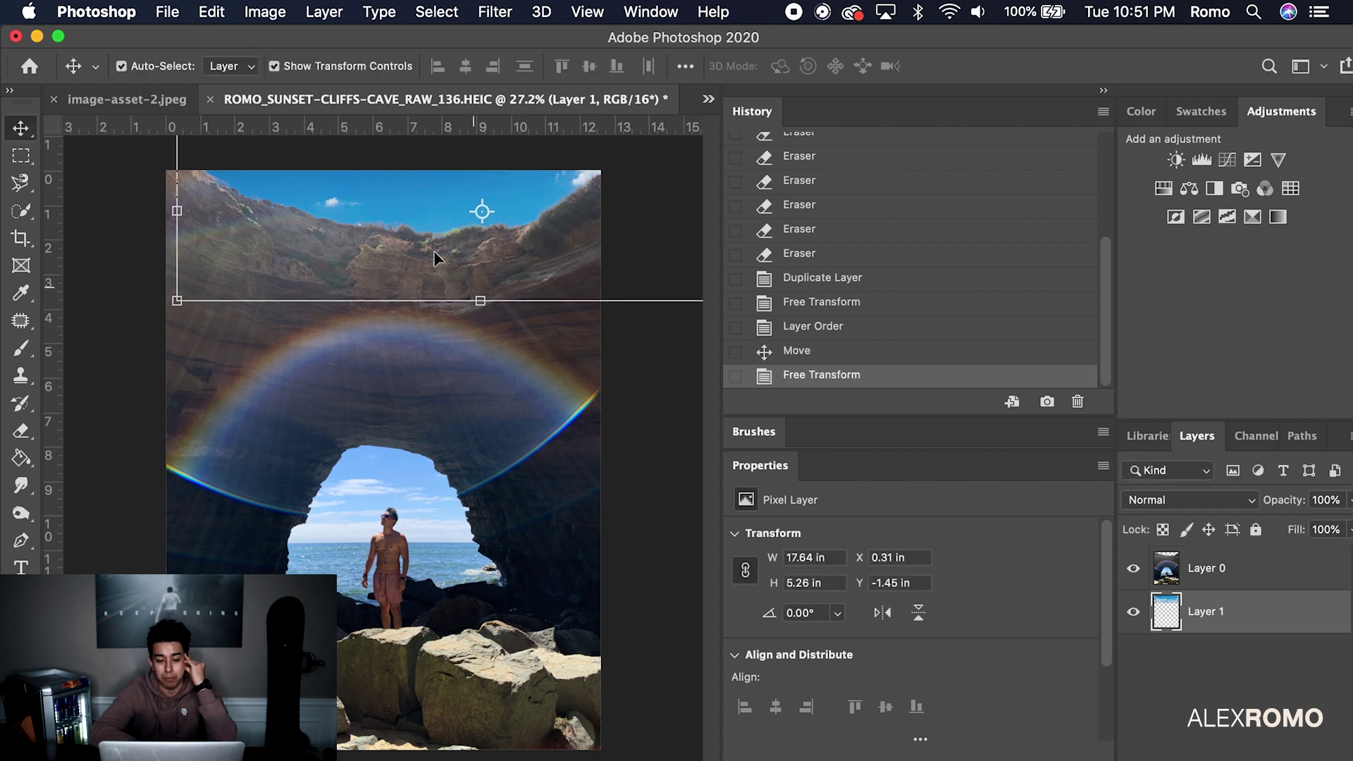
left_click(641, 441)
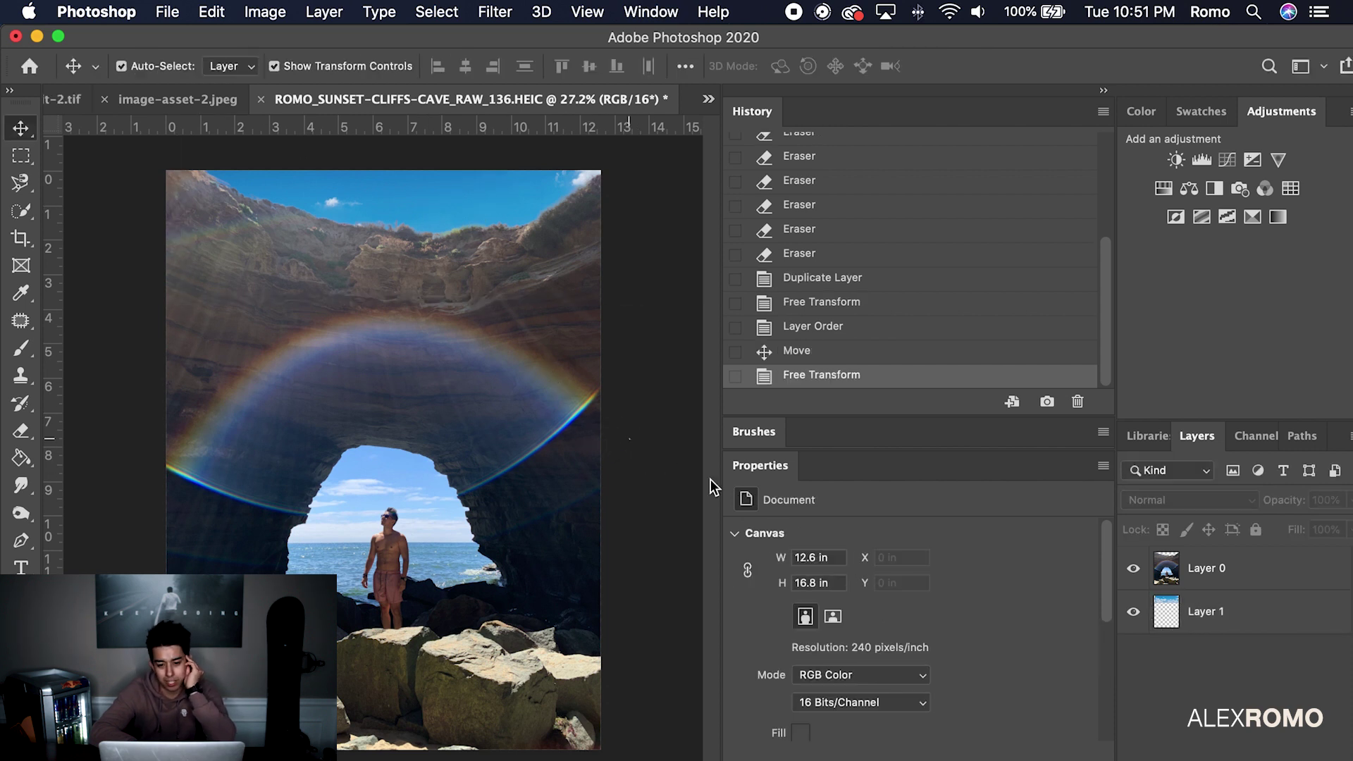
Step: Bring the grunge texture in as Layer 2 and stretch it over the whole canvas
left_click(709, 98)
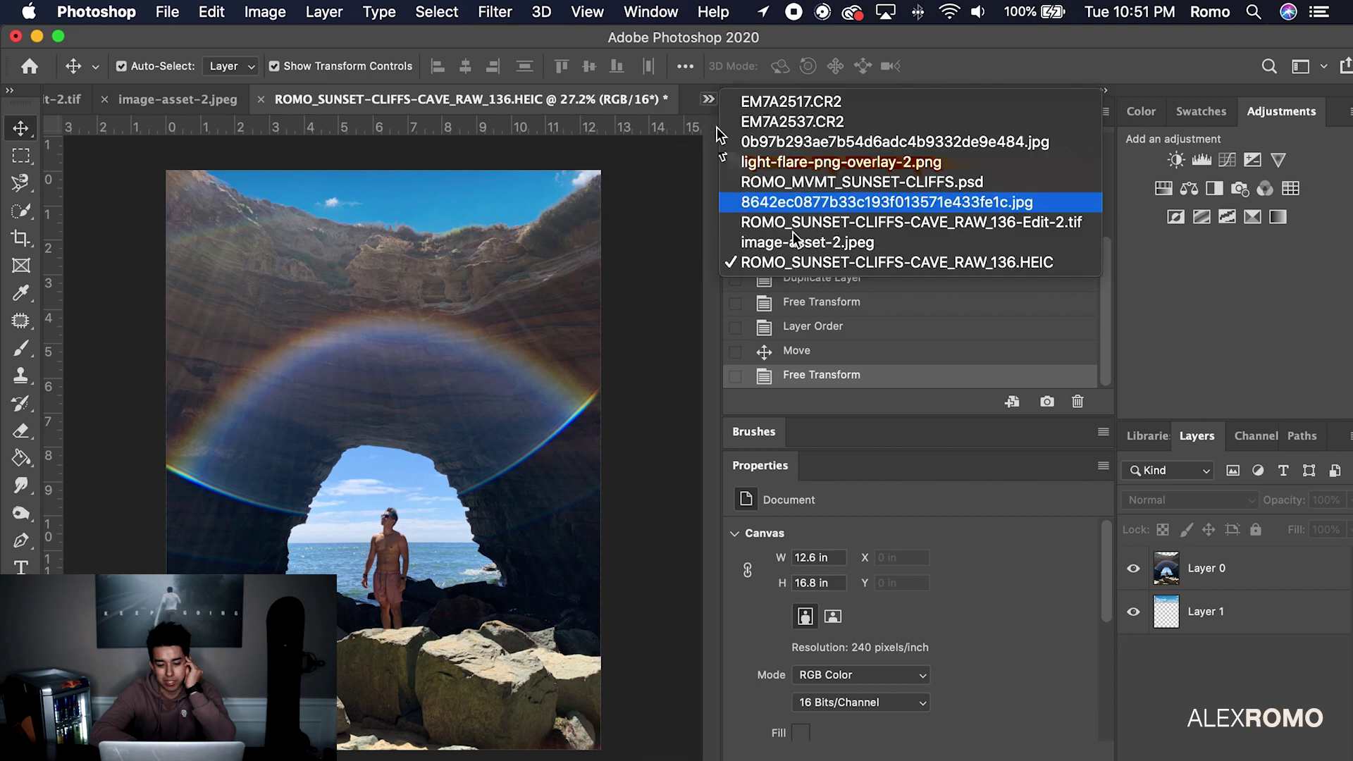
left_click(840, 201)
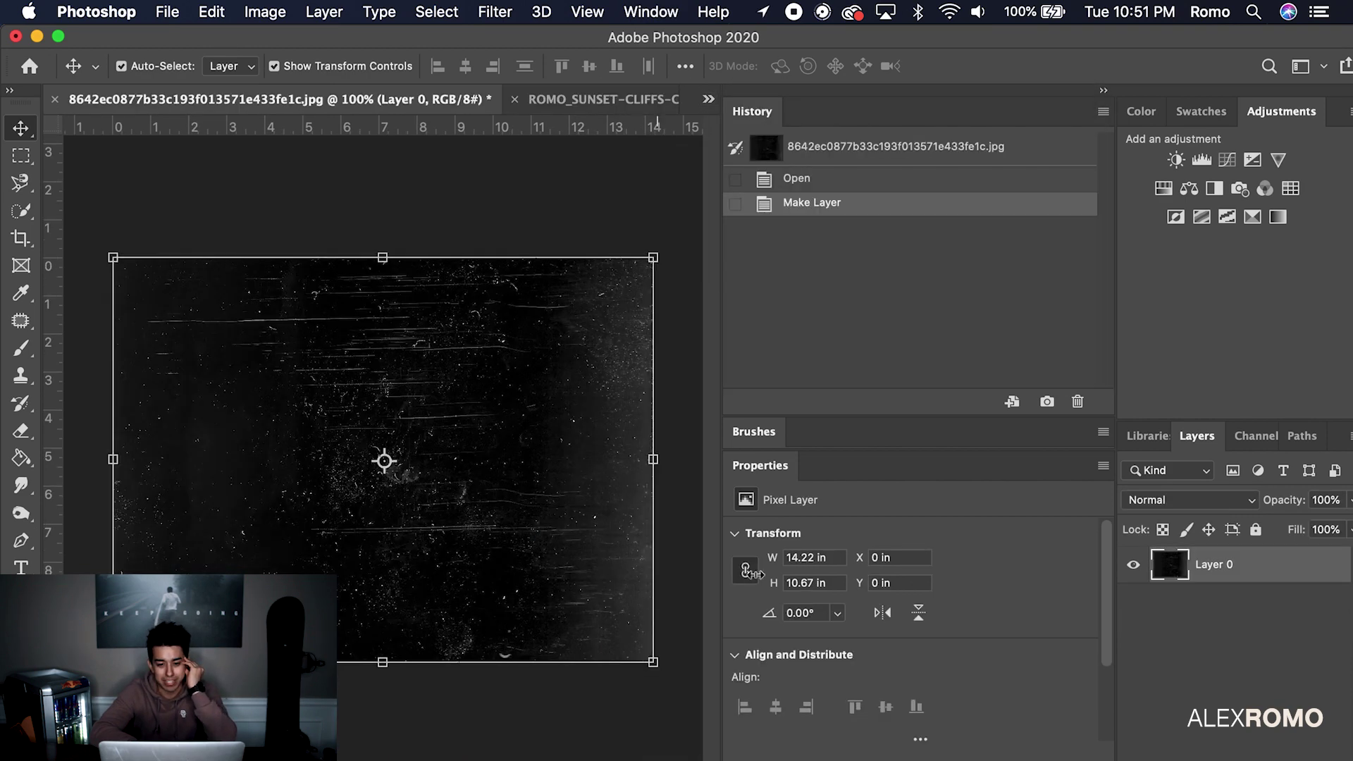
left_click(708, 100)
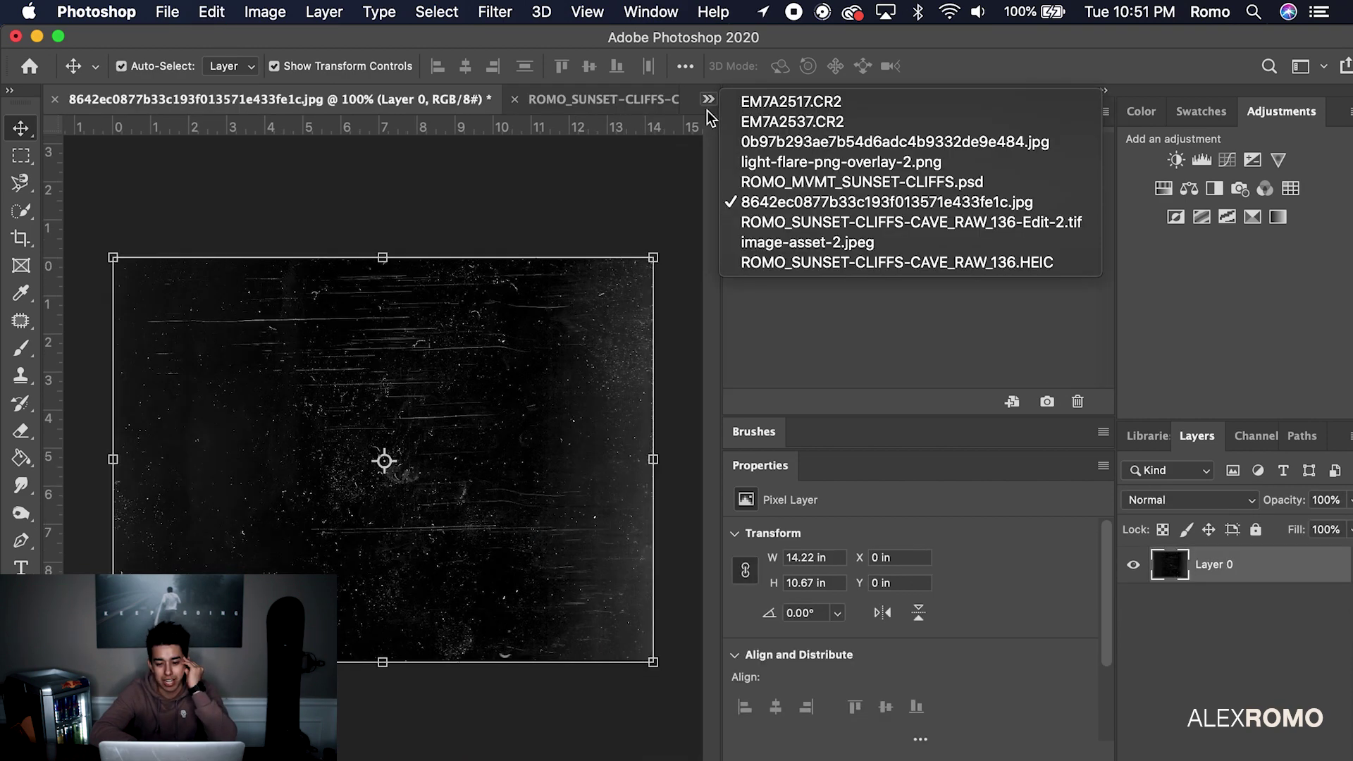
left_click(807, 262)
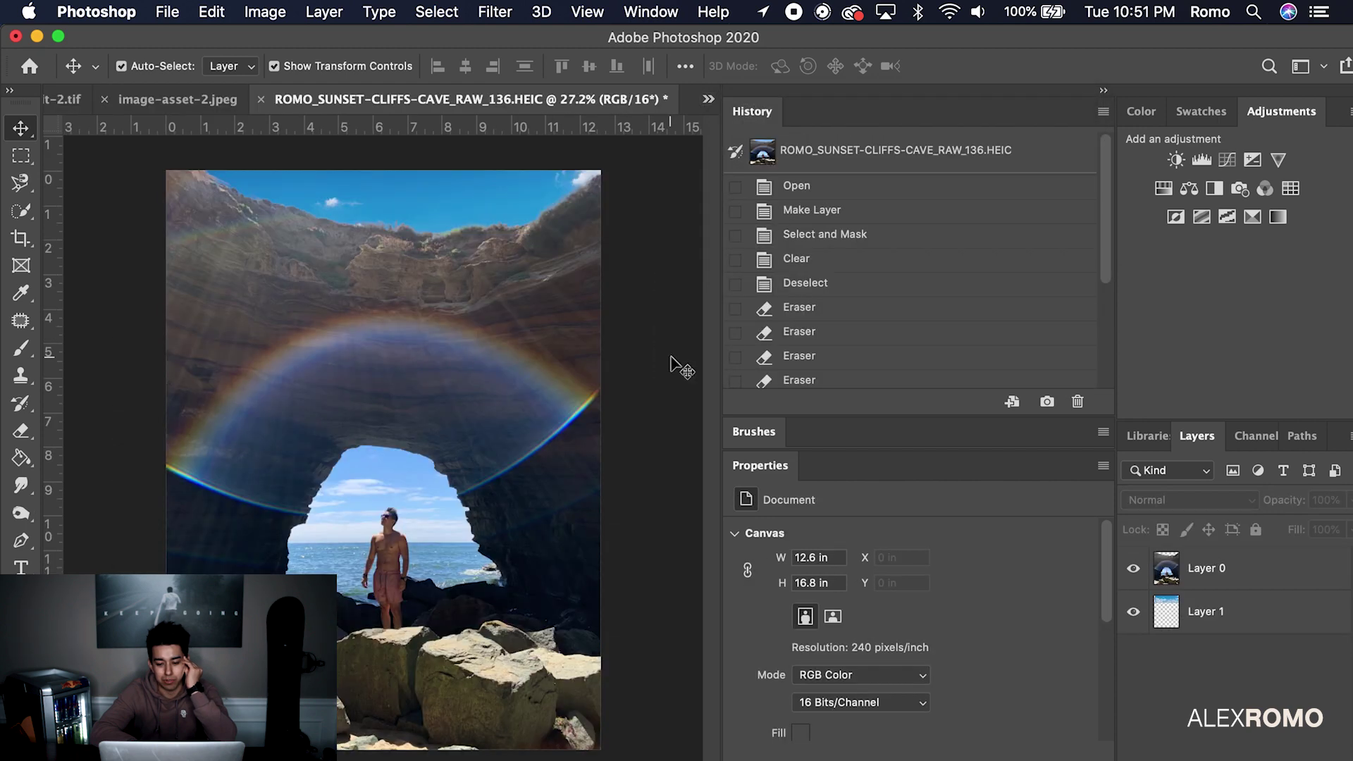
left_click(1230, 568)
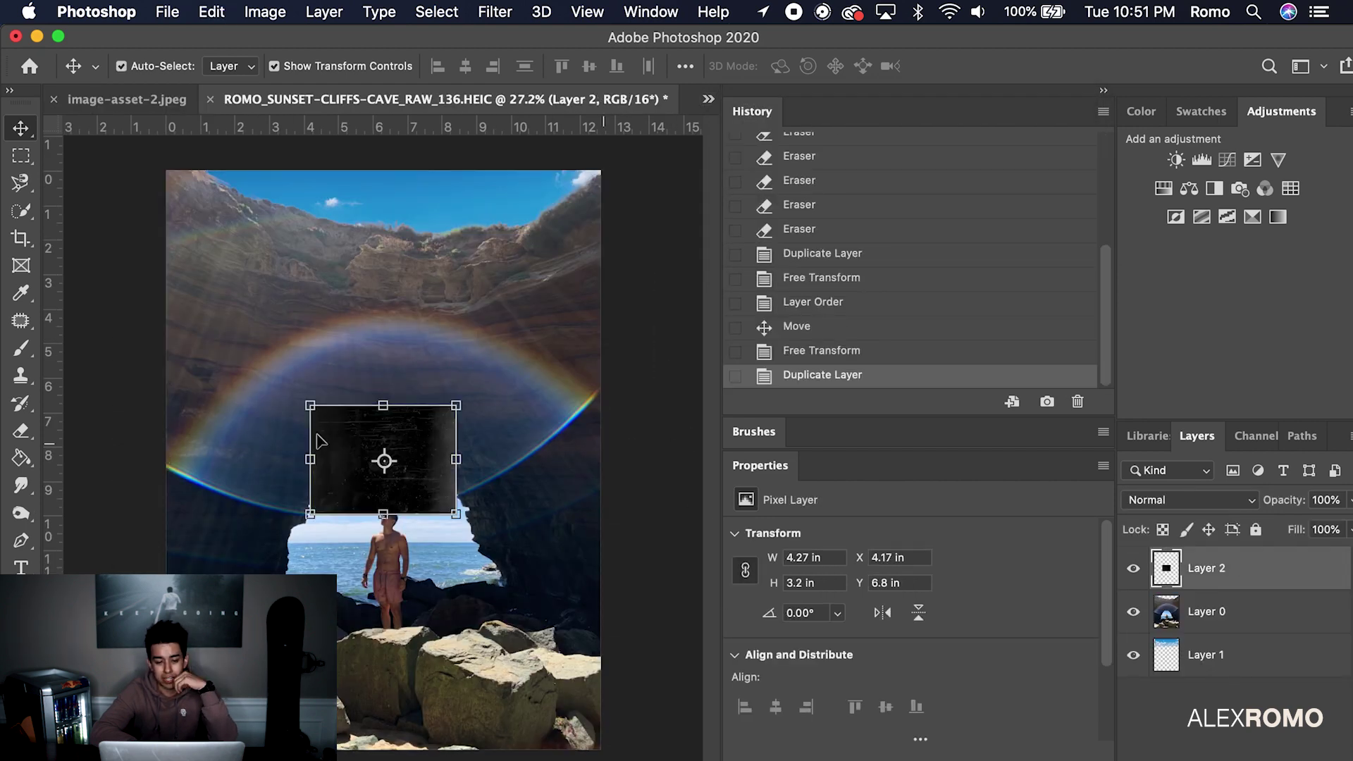
left_click_drag(310, 406, 34, 86)
left_click_drag(456, 514, 687, 730)
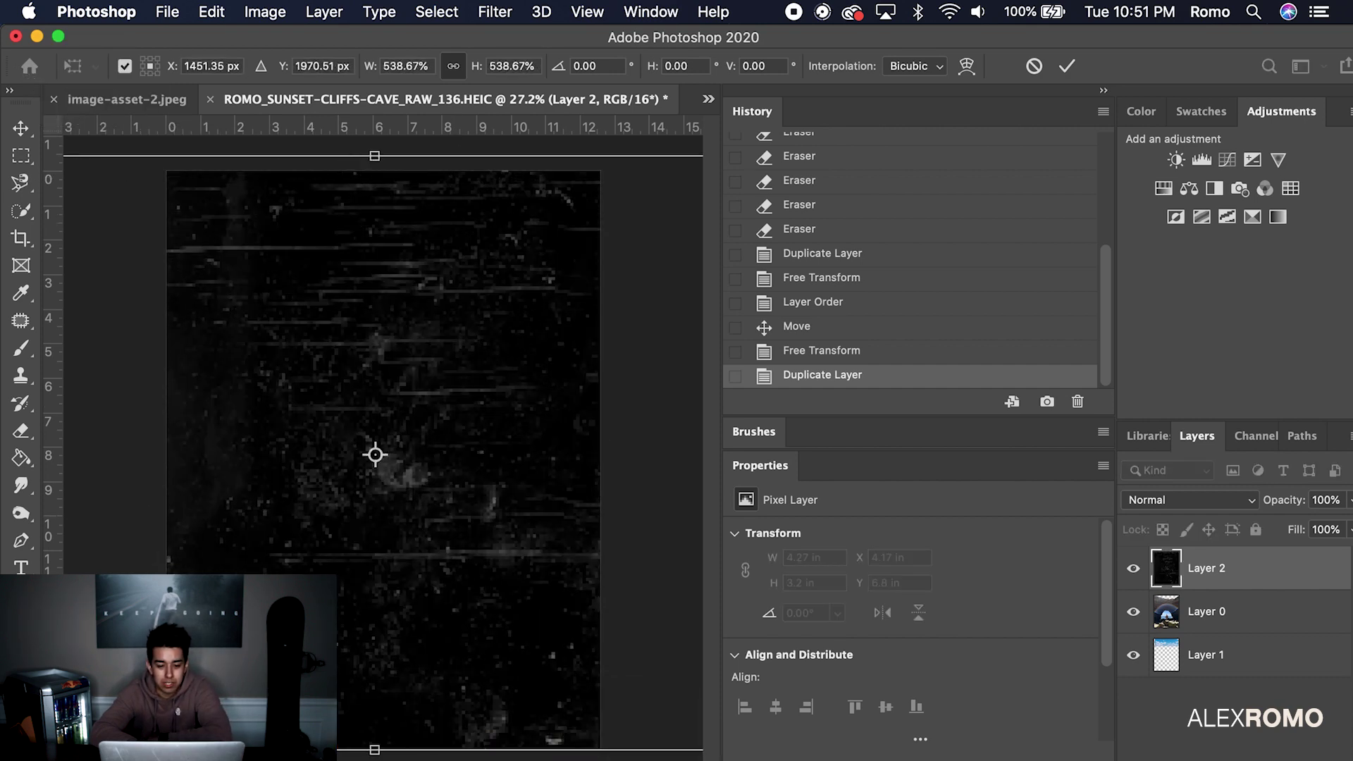
key("Return")
left_click_drag(468, 392, 418, 388)
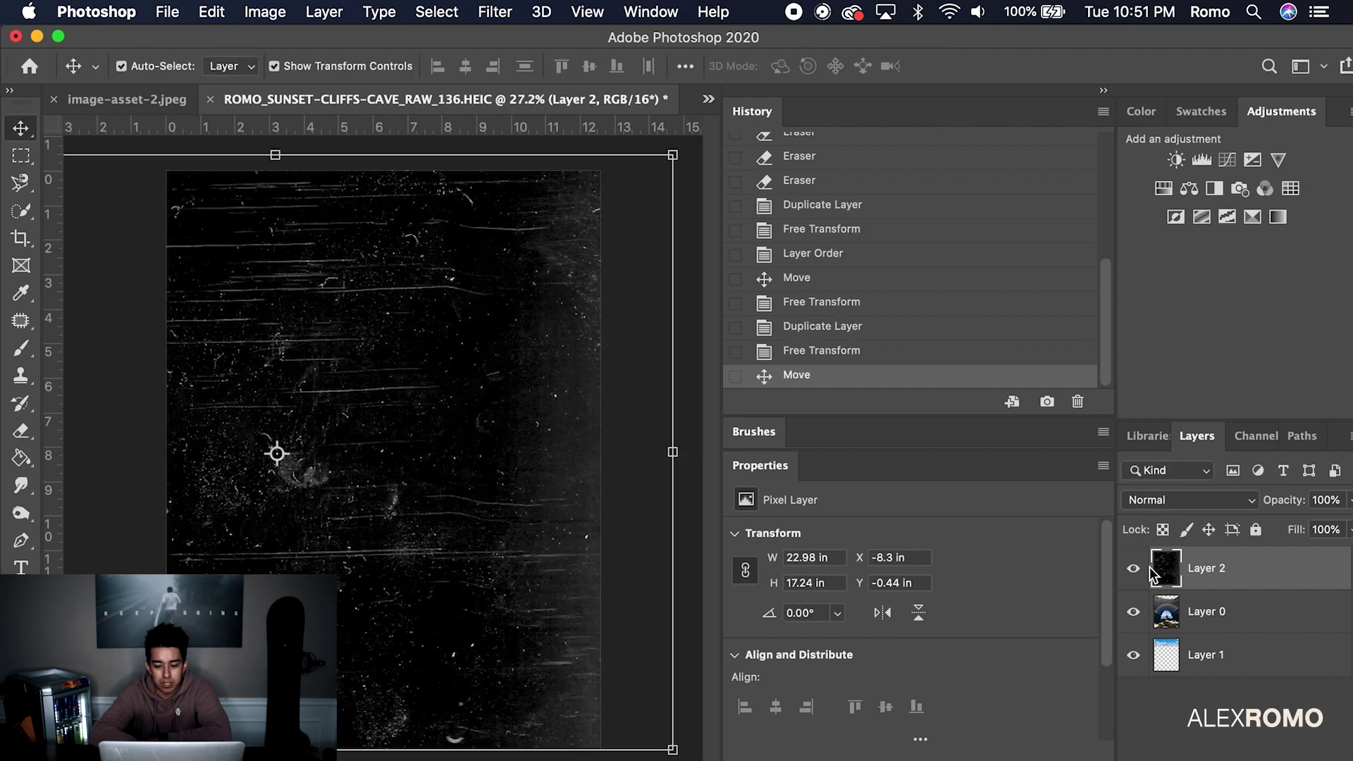
Step: Set the texture layer's blend mode to Screen and nudge it into place
left_click(1234, 500)
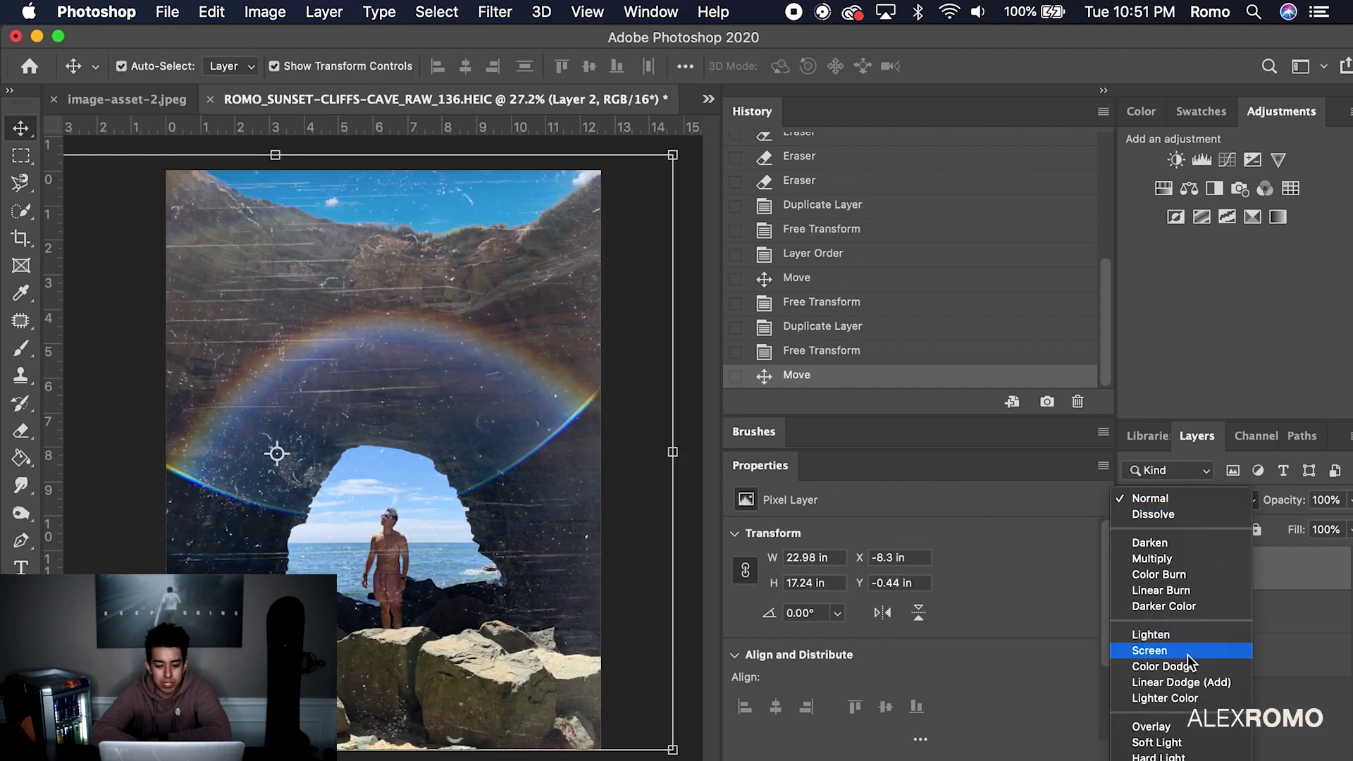
left_click(1186, 652)
left_click_drag(513, 547, 489, 561)
left_click_drag(475, 561, 475, 562)
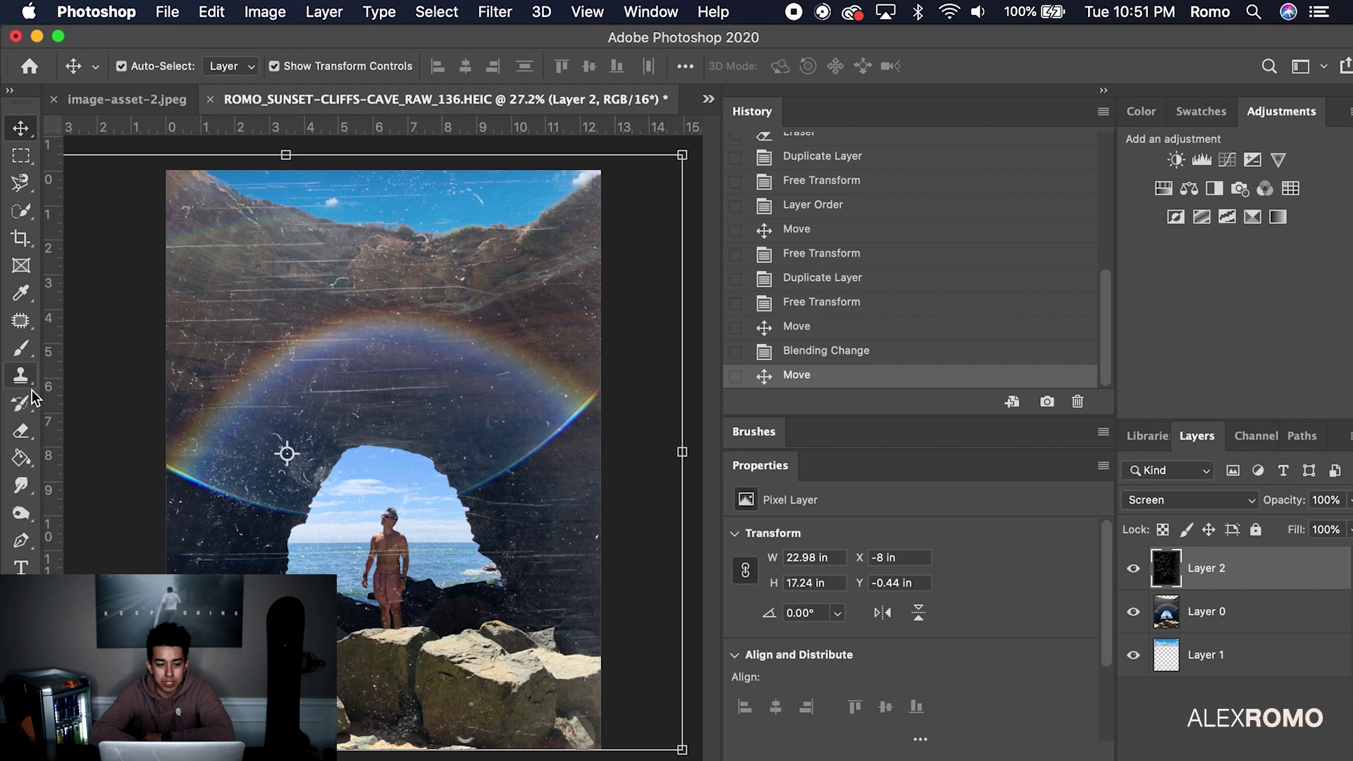
Step: Erase the texture over the arch and rocks with a 1040 px eraser
left_click(21, 430)
left_click(153, 68)
left_click_drag(201, 132, 241, 131)
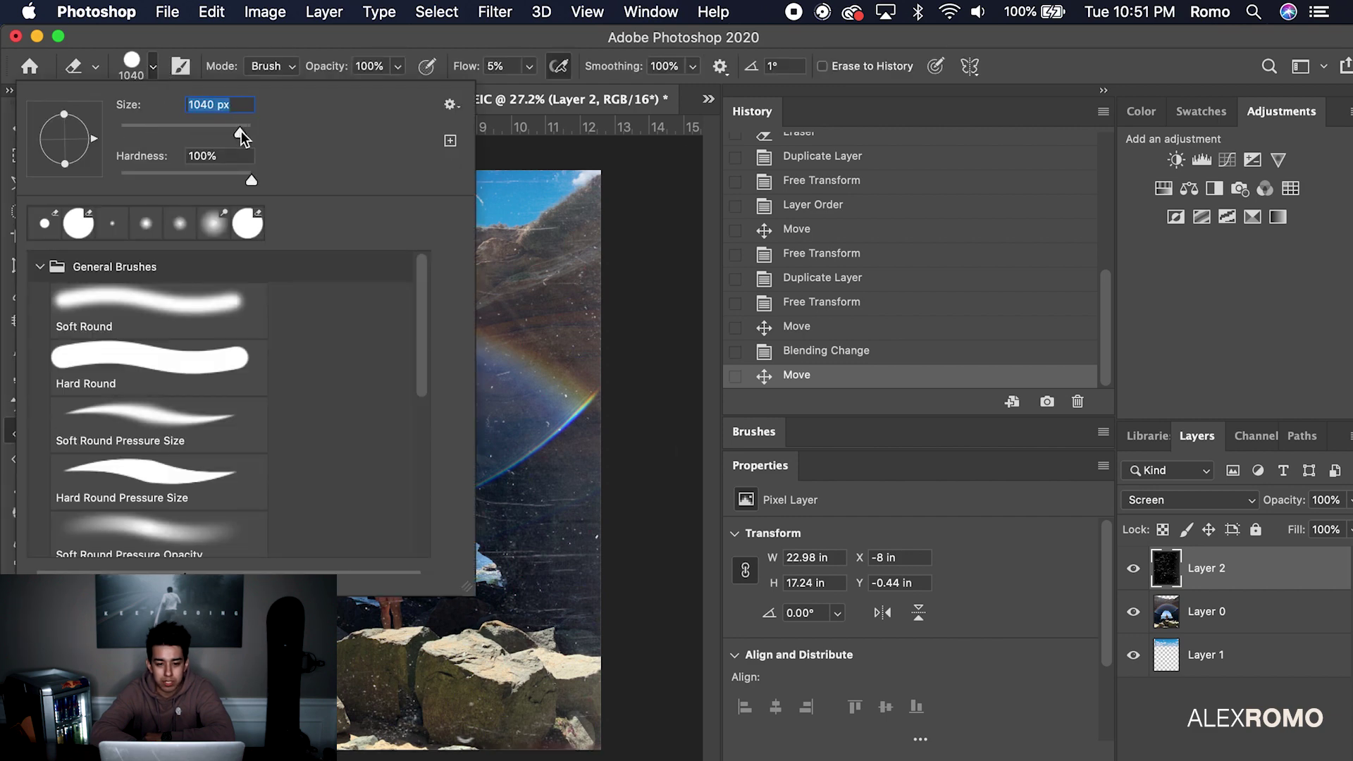
left_click(151, 67)
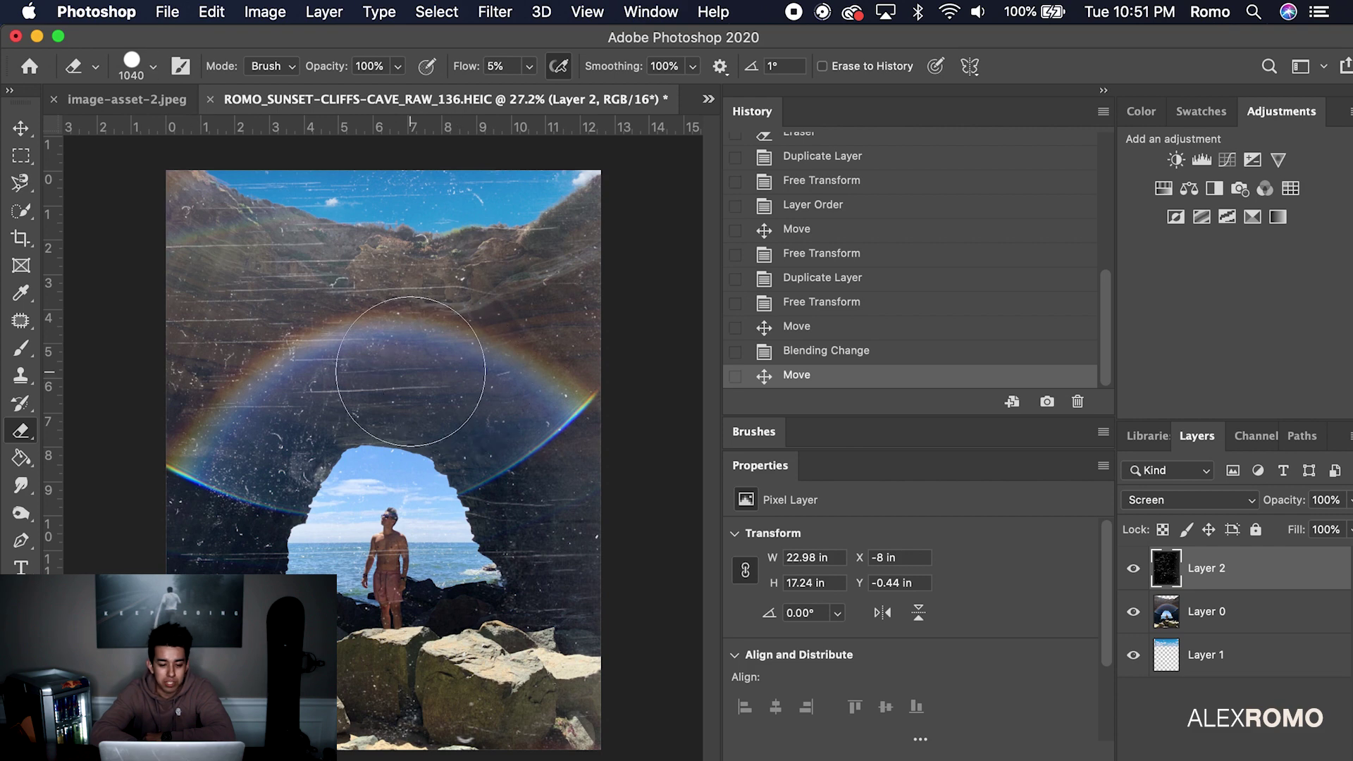
mouse_move(386, 504)
left_mouse_down()
mouse_move(337, 462)
mouse_move(331, 676)
mouse_move(332, 472)
mouse_move(330, 675)
mouse_move(398, 613)
mouse_move(459, 402)
mouse_move(418, 238)
mouse_move(303, 352)
mouse_move(212, 197)
mouse_move(552, 211)
mouse_move(356, 444)
mouse_move(351, 509)
mouse_move(331, 536)
mouse_move(303, 394)
mouse_move(254, 493)
mouse_move(514, 536)
mouse_move(513, 479)
mouse_move(408, 386)
mouse_move(296, 352)
mouse_move(433, 329)
mouse_move(444, 257)
mouse_move(191, 331)
mouse_move(433, 754)
left_mouse_up()
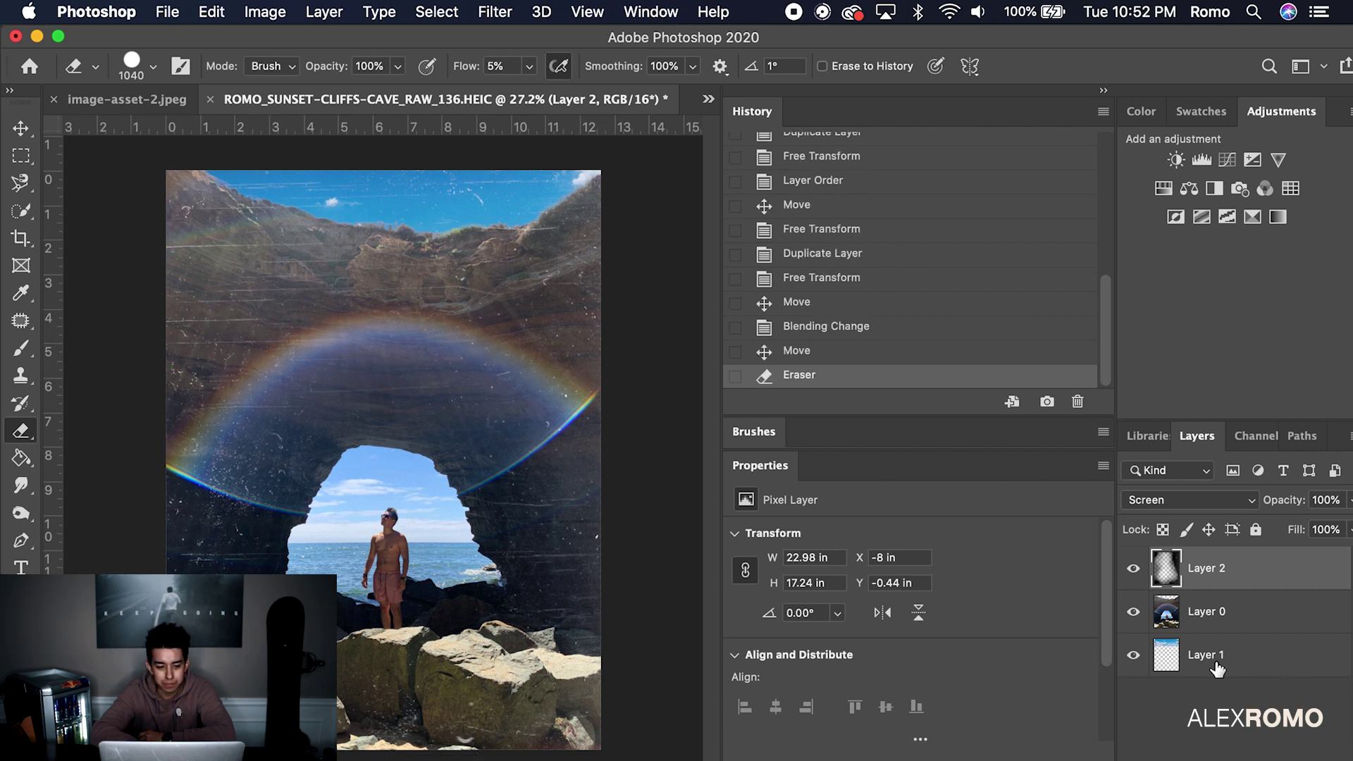
Step: Shift the texture slightly, save the poster as a TIFF, and return to Lightroom Classic
left_click(20, 130)
left_click_drag(367, 336, 379, 336)
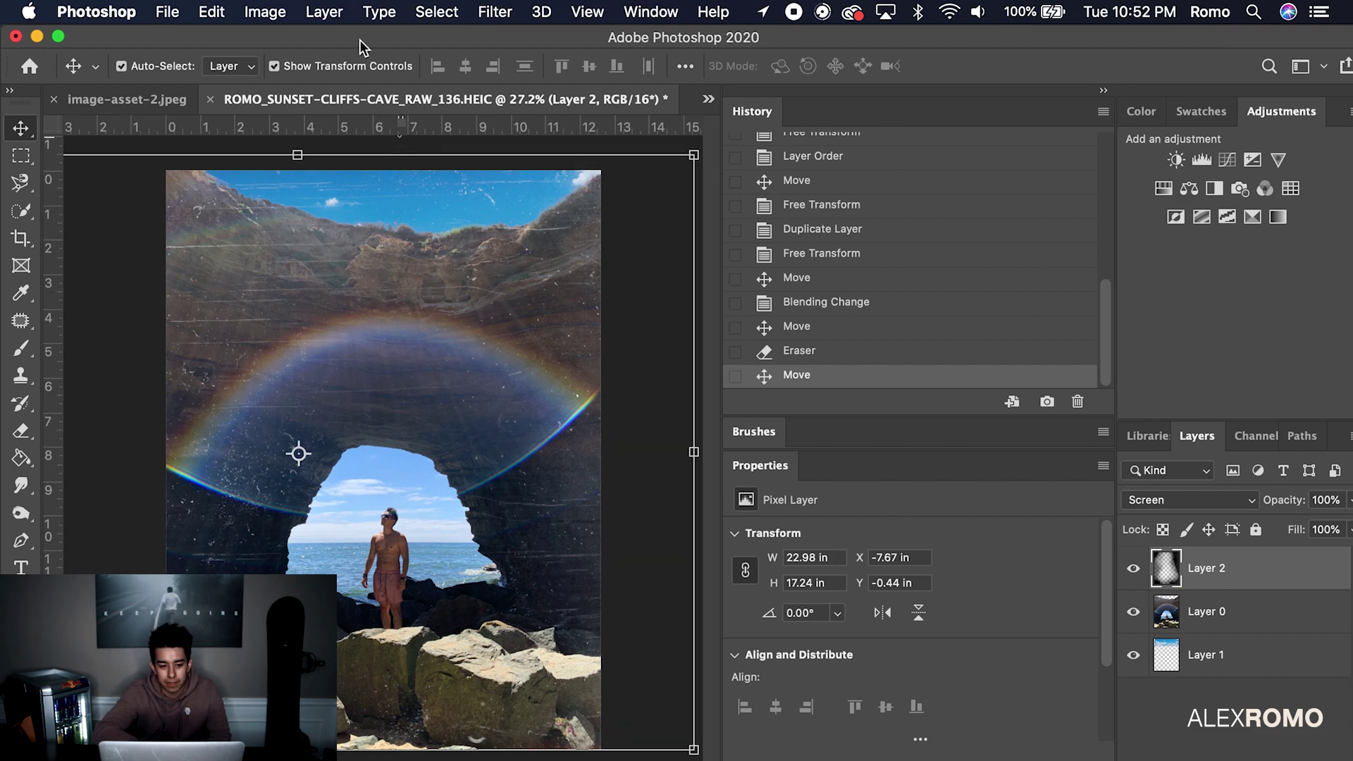
left_click(21, 156)
key("v")
key("super+s")
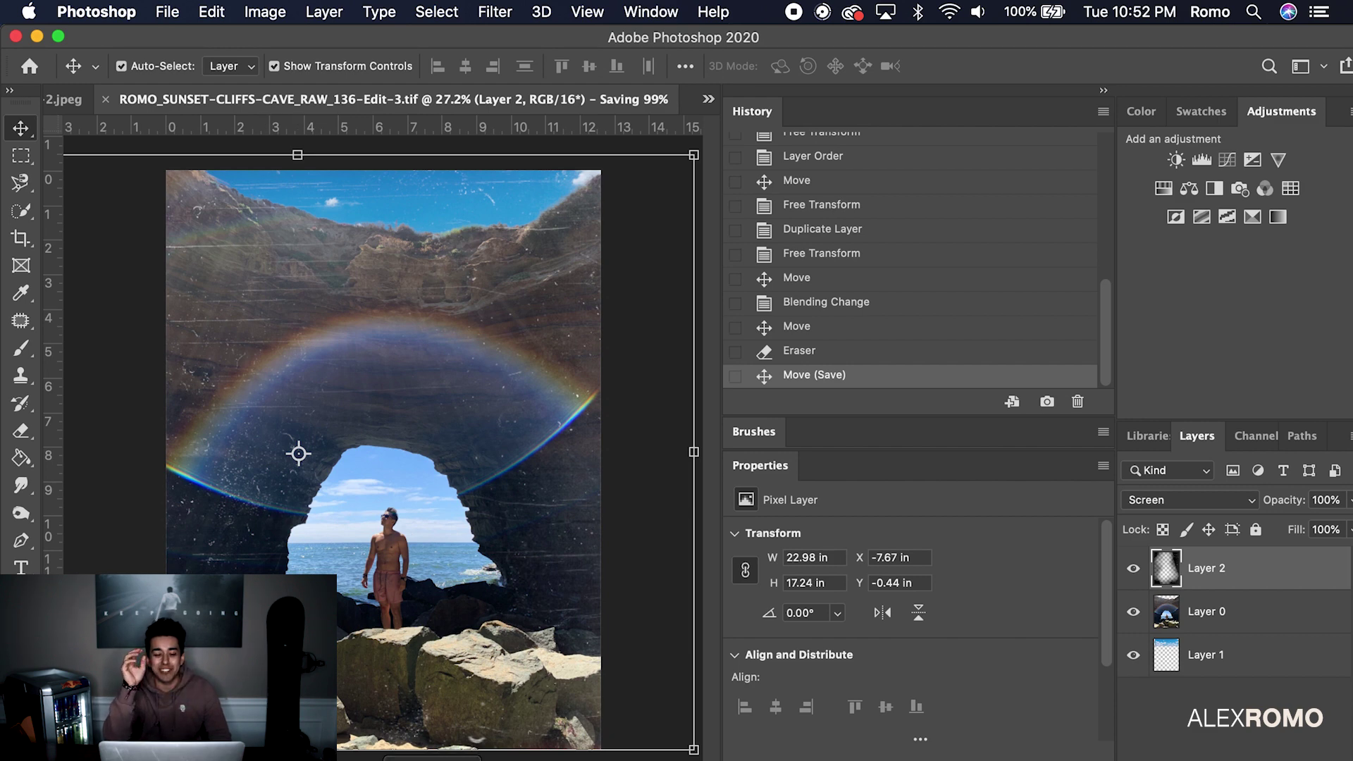
key("super+Tab")
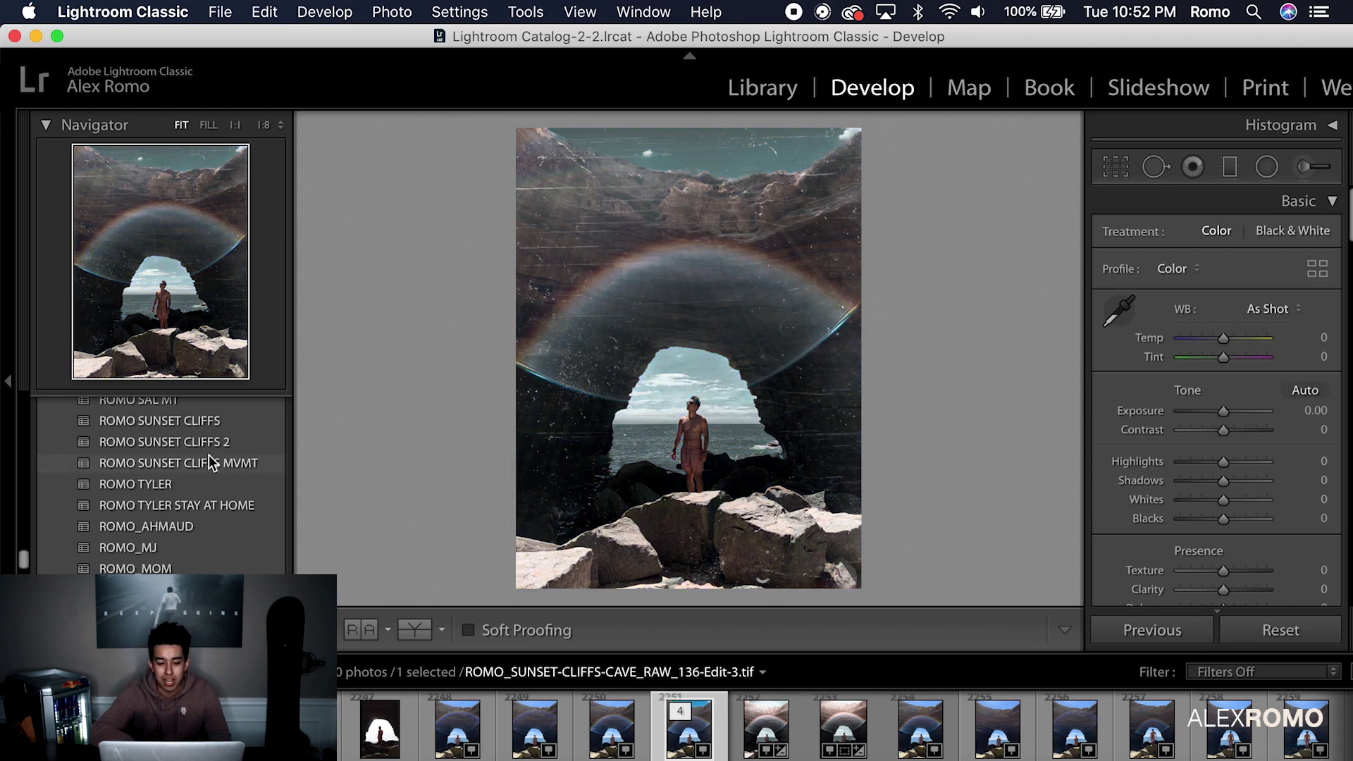
Step: Apply the ROMO SUNSET CLIFFS MVMT preset and raise Exposure to +0.35
scroll(209, 455, "up", 2)
left_click(210, 501)
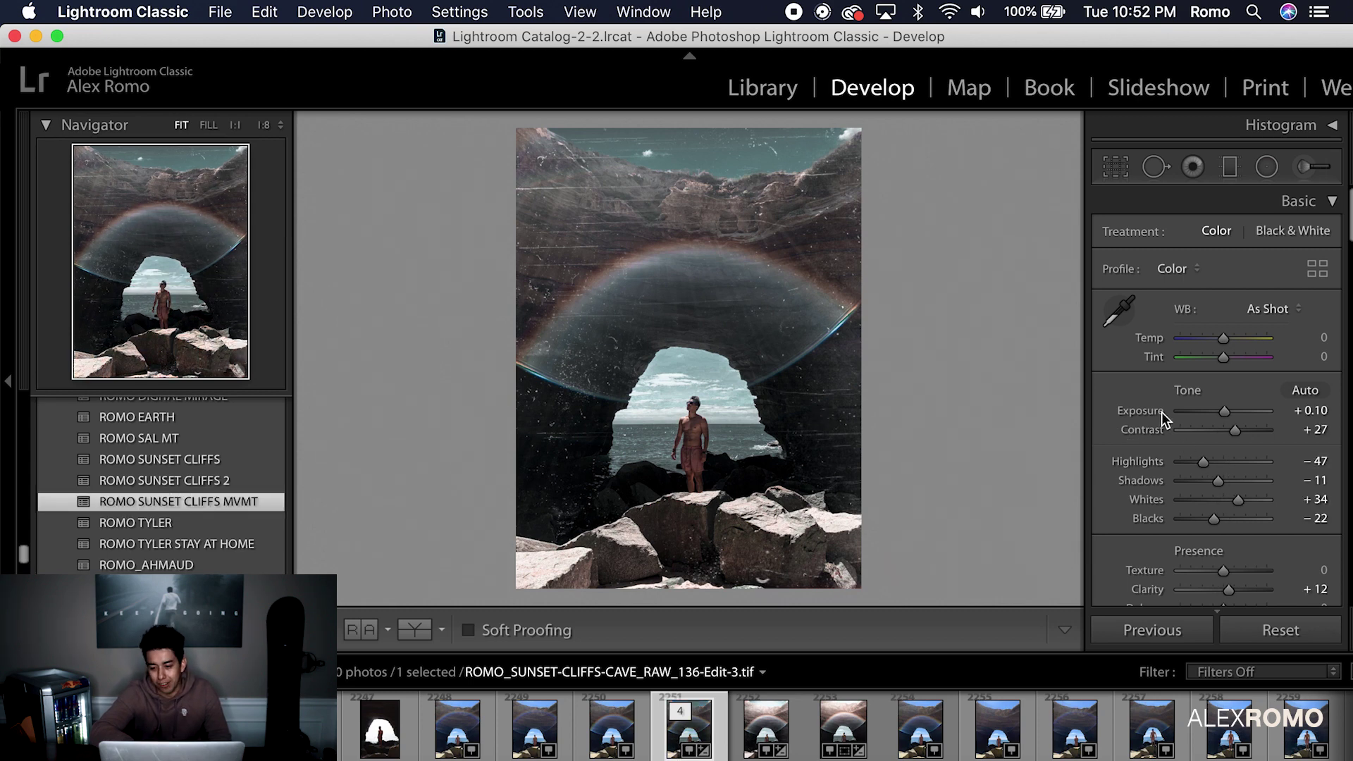
scroll(1161, 411, "down", 3)
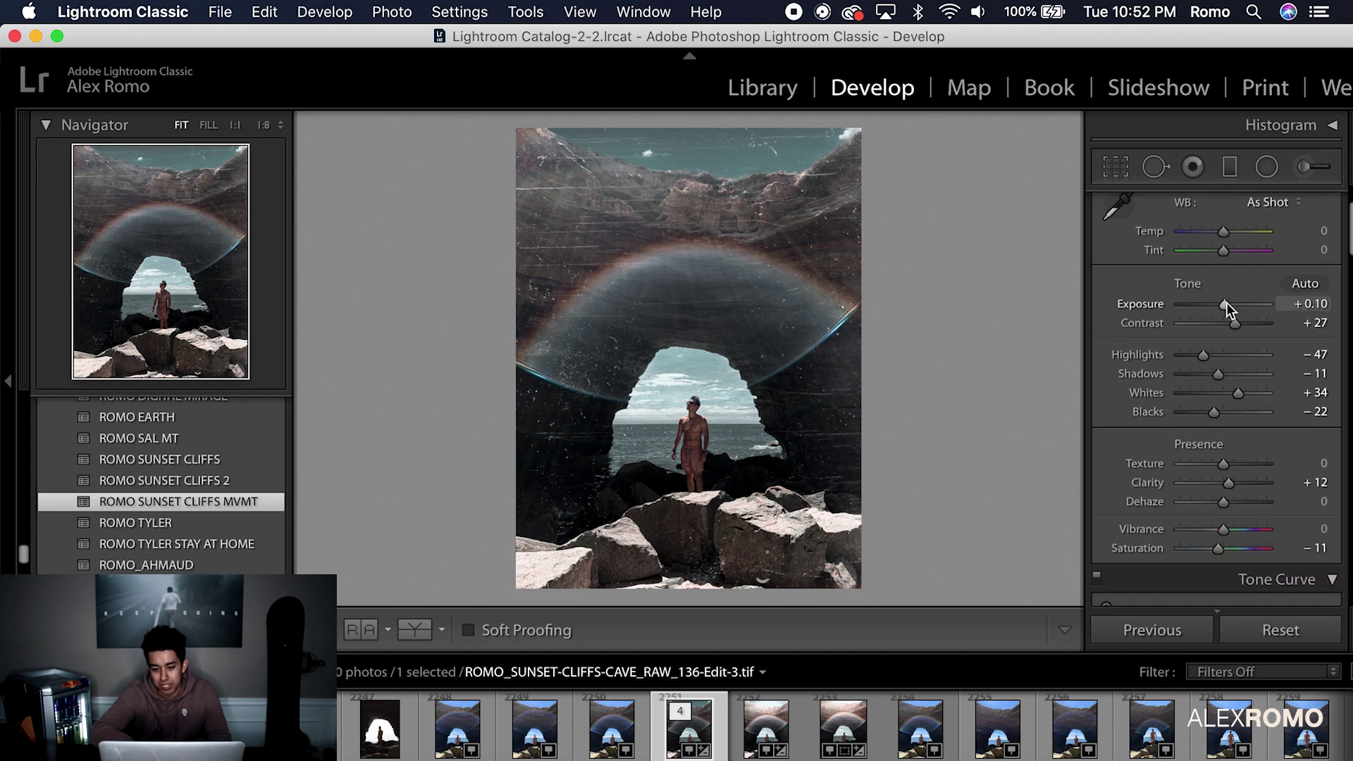
left_click_drag(1226, 303, 1242, 324)
Step: Adjust the Tone Curve (Highlights +20, Lights −12, Shadows −40) and set Blue saturation to −78
scroll(1229, 366, "down", 5)
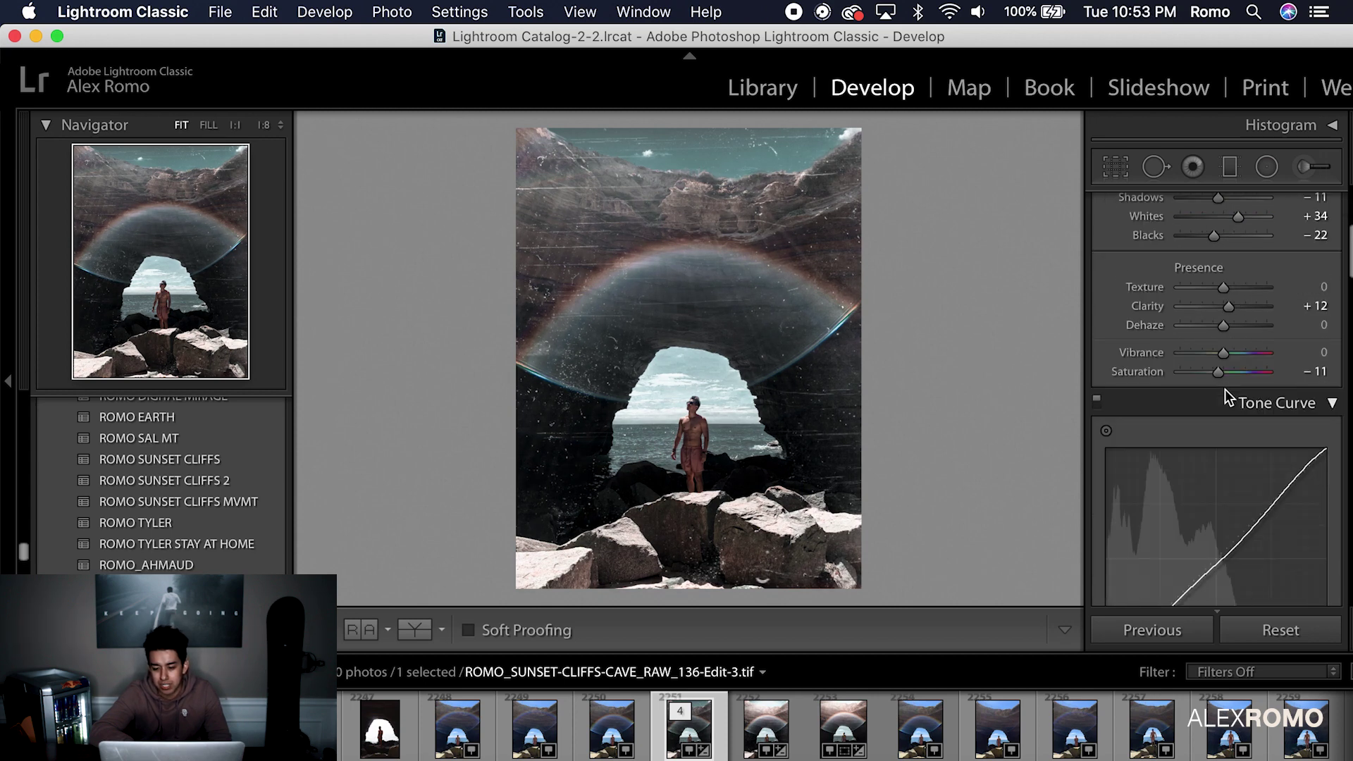
scroll(1225, 389, "down", 4)
left_click_drag(1148, 465, 1150, 470)
scroll(1184, 521, "down", 2)
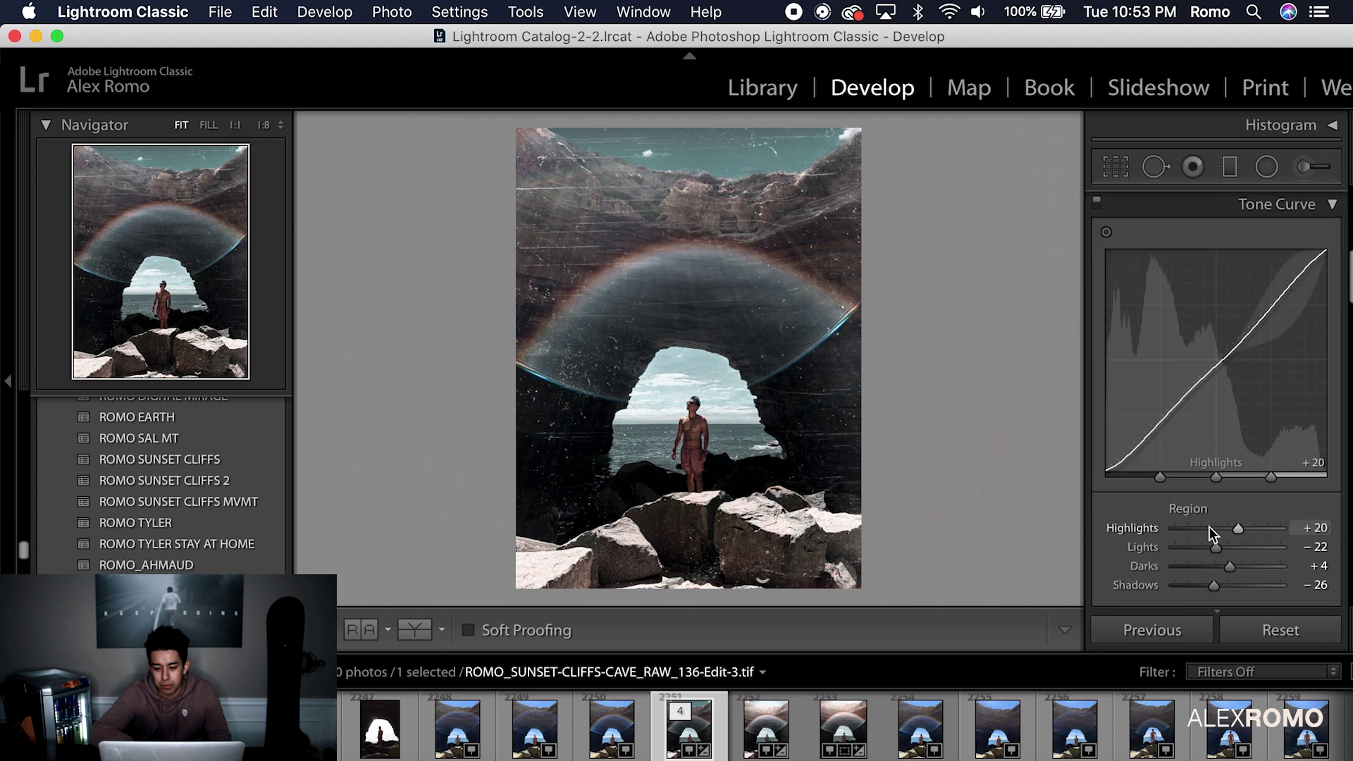
left_click_drag(1216, 553, 1210, 583)
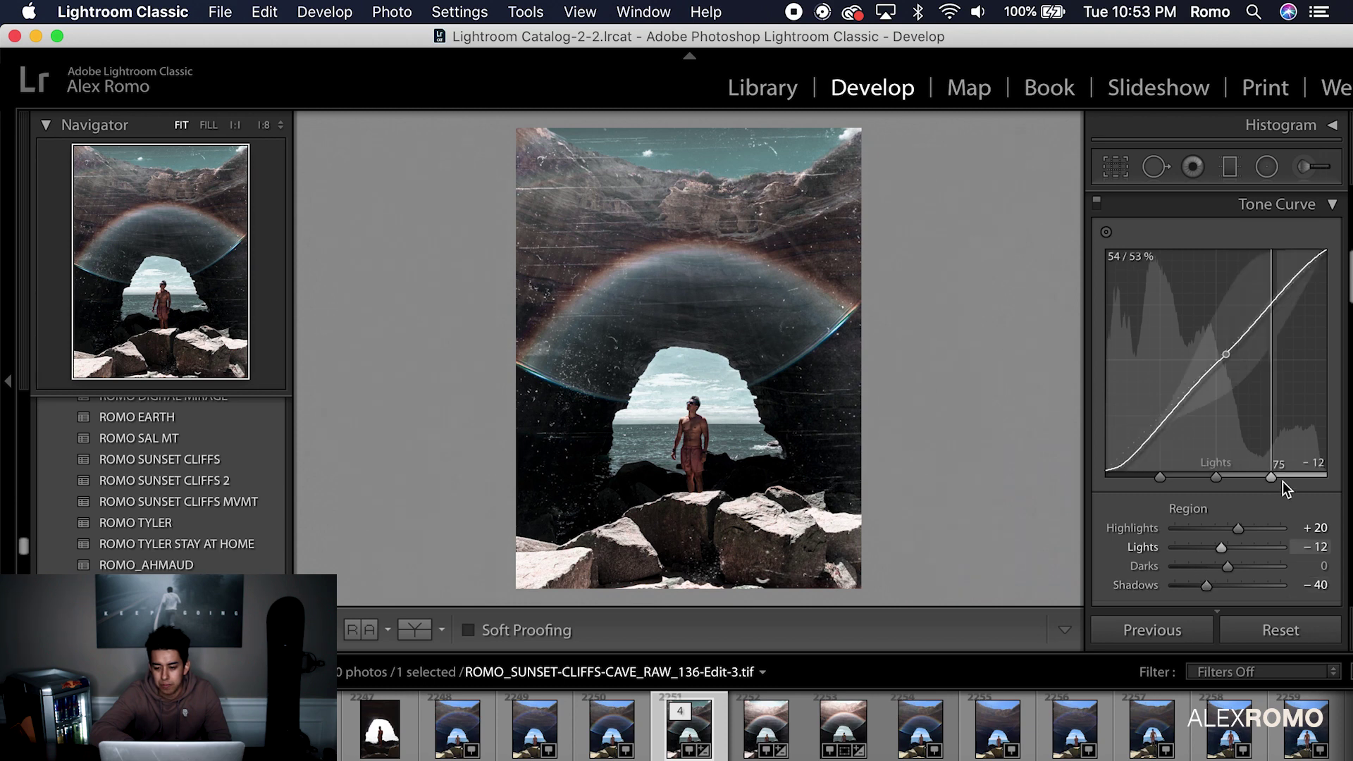
scroll(1283, 481, "down", 10)
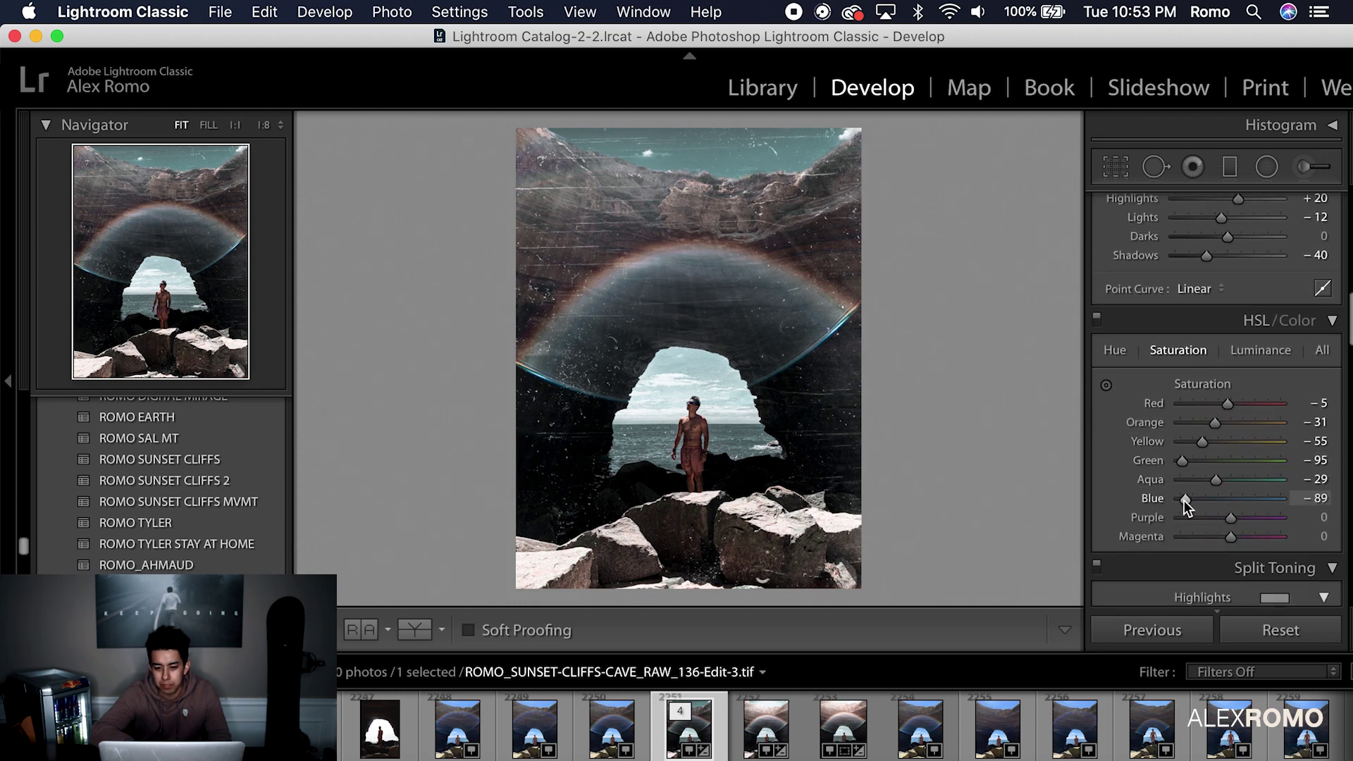
left_click_drag(1184, 501, 1203, 497)
Step: Darken the blues' luminance to −47 and cut their saturation to −87
left_click(1115, 350)
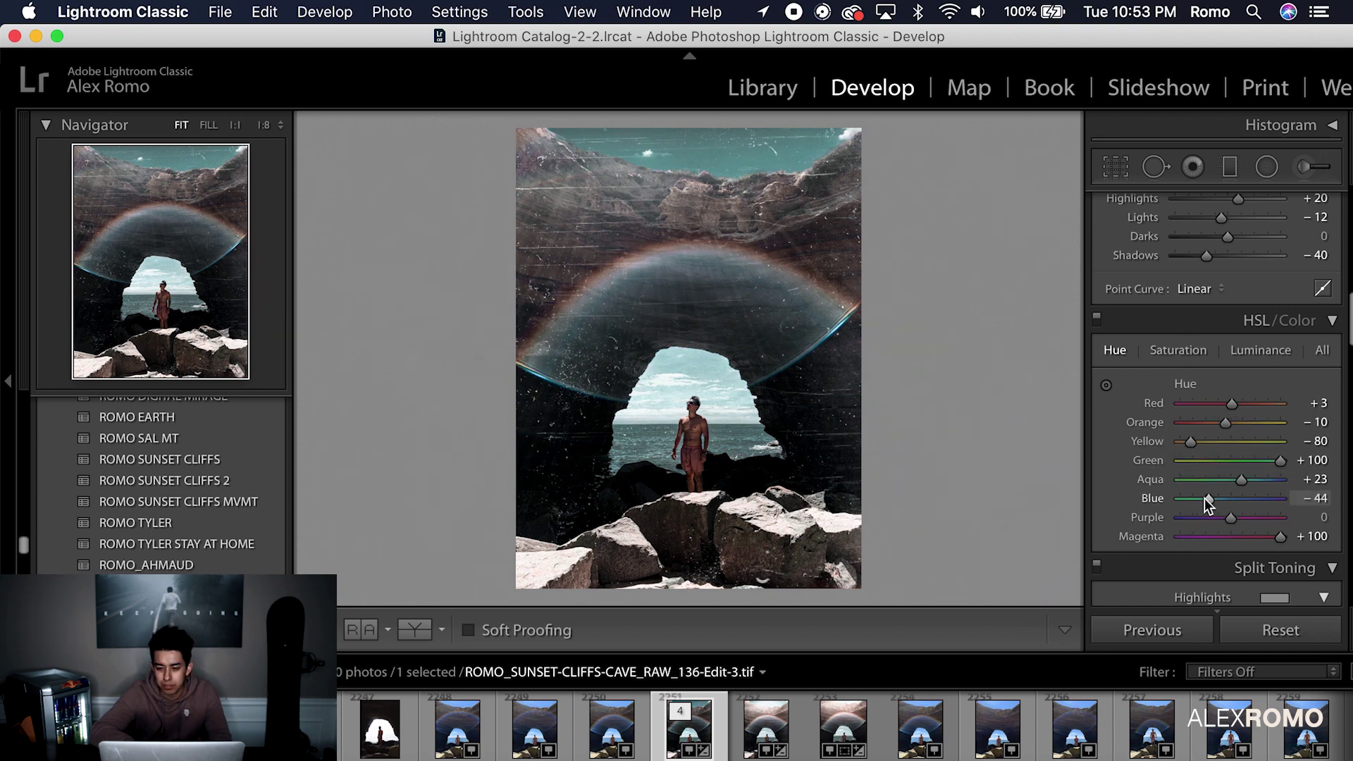
left_click(1258, 351)
left_click_drag(1206, 497, 1208, 499)
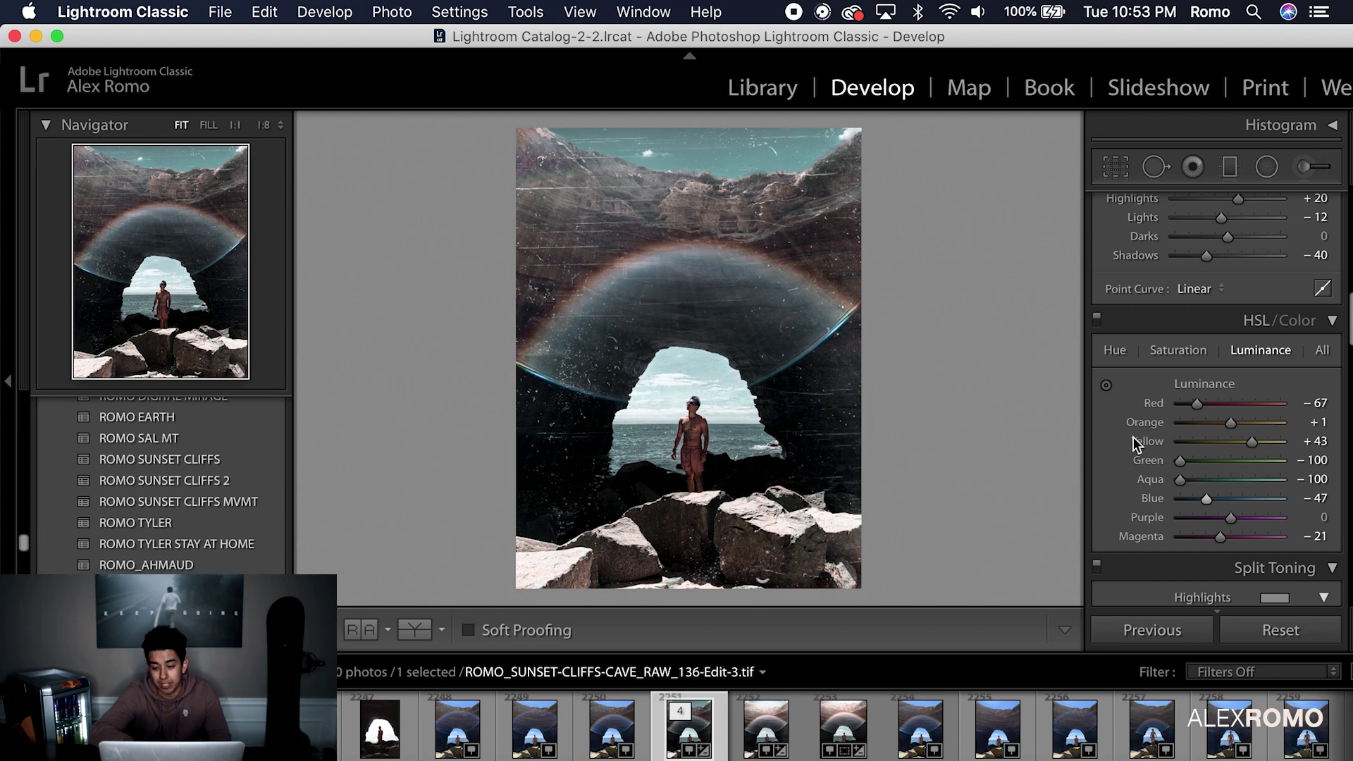
left_click(1196, 345)
left_click_drag(1200, 494, 1184, 500)
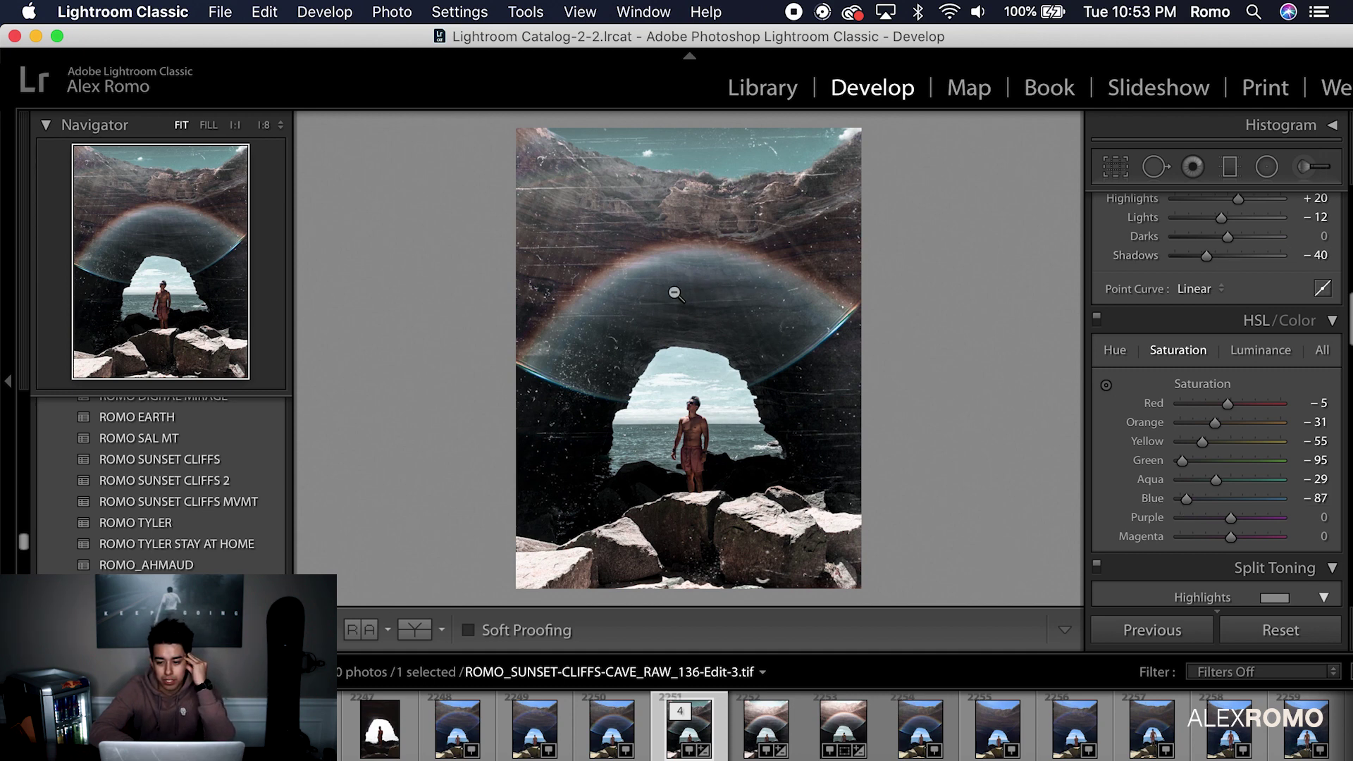
Step: Paint a Sun Flare adjustment brush (Temp 65, Exposure 1.70) over the cave roof
left_click(1302, 173)
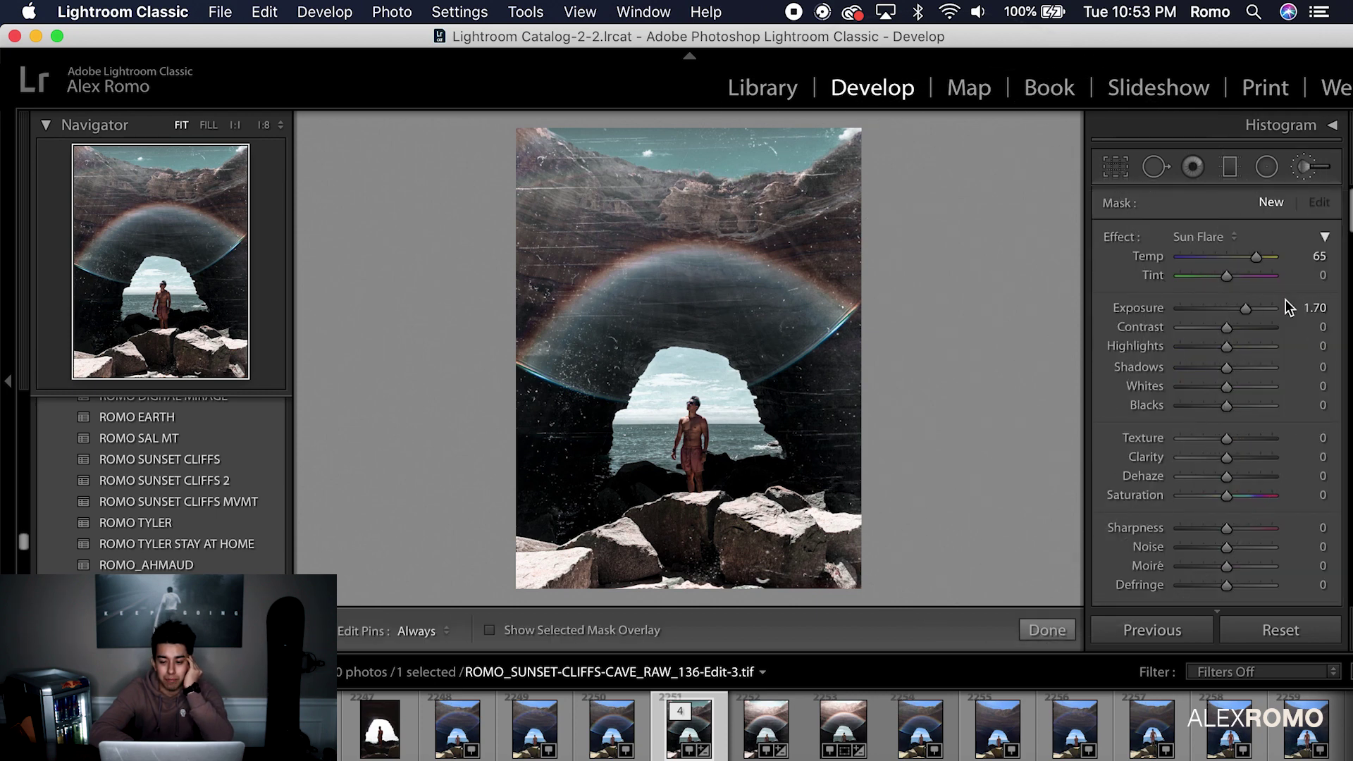
left_click(1201, 237)
left_click(1157, 234)
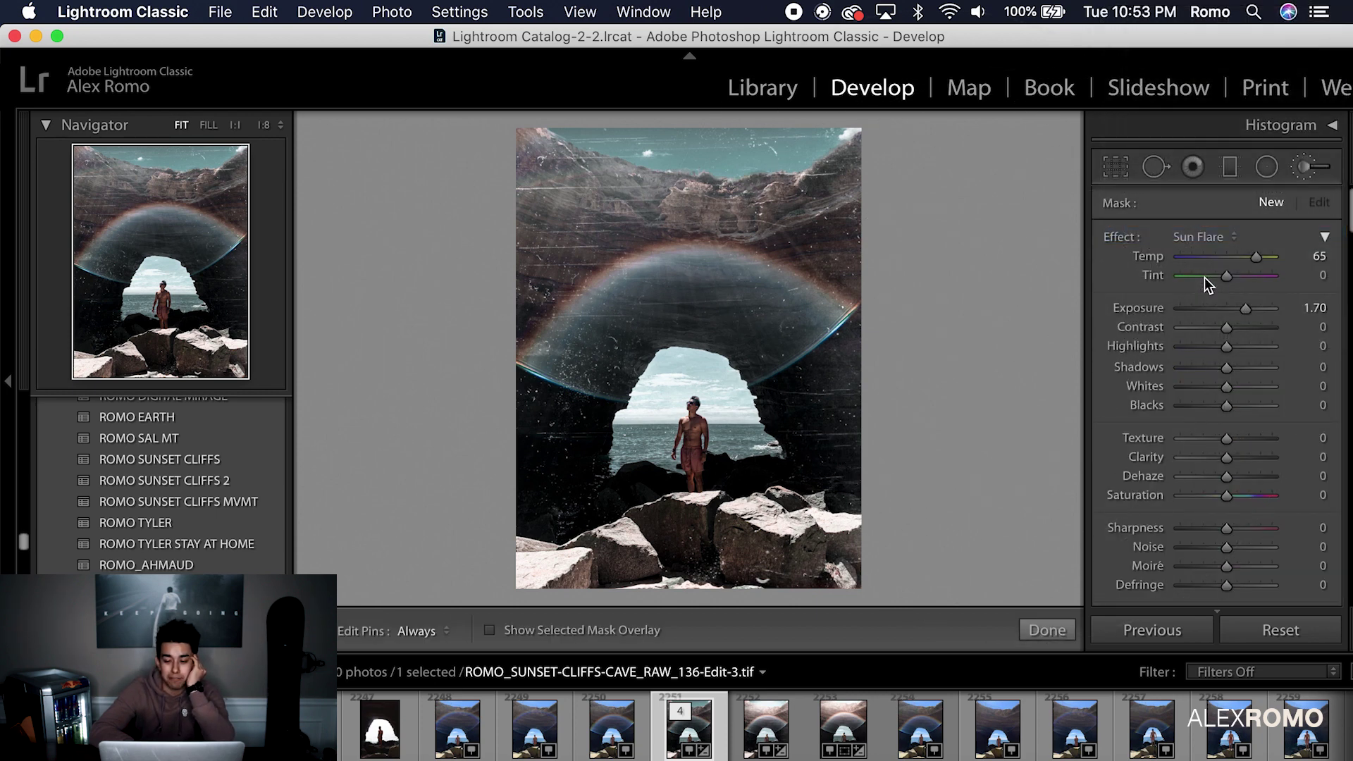
scroll(1137, 290, "down", 1)
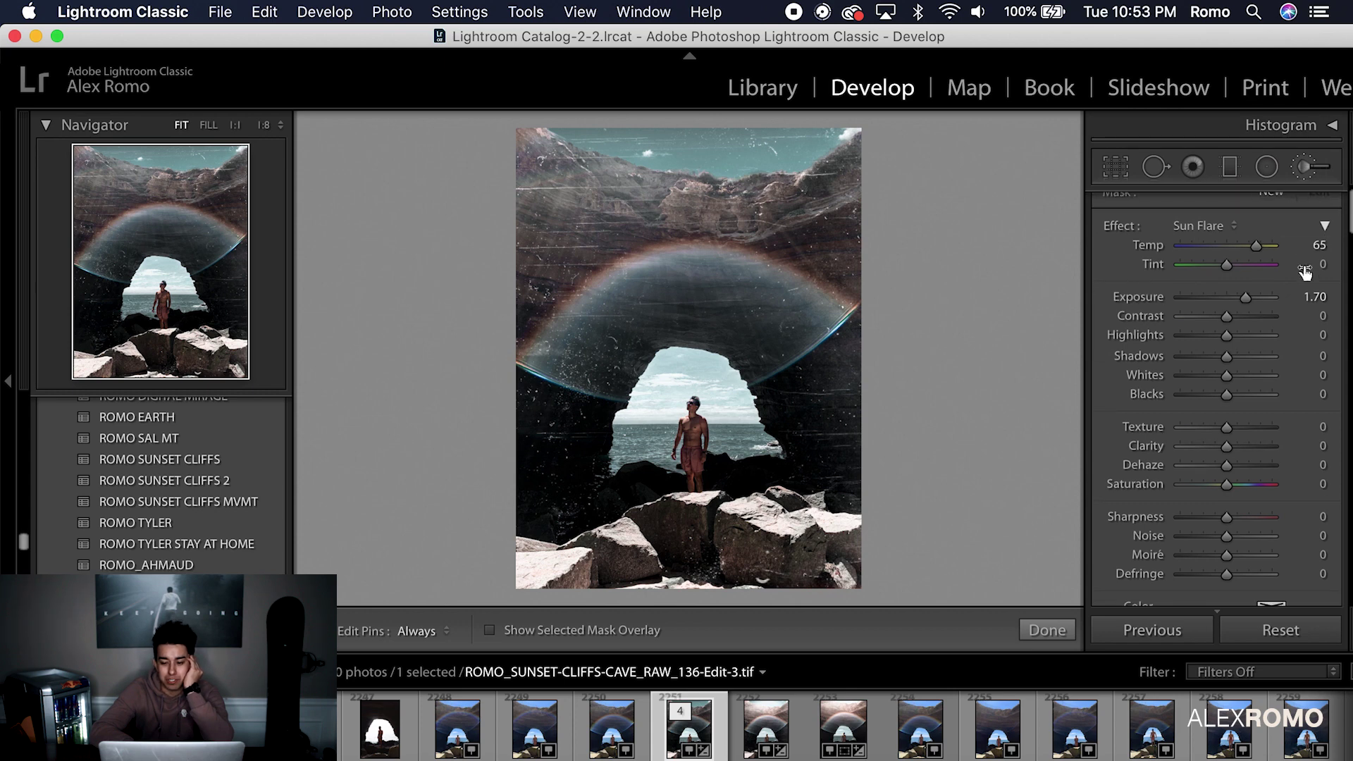
scroll(1311, 429, "down", 5)
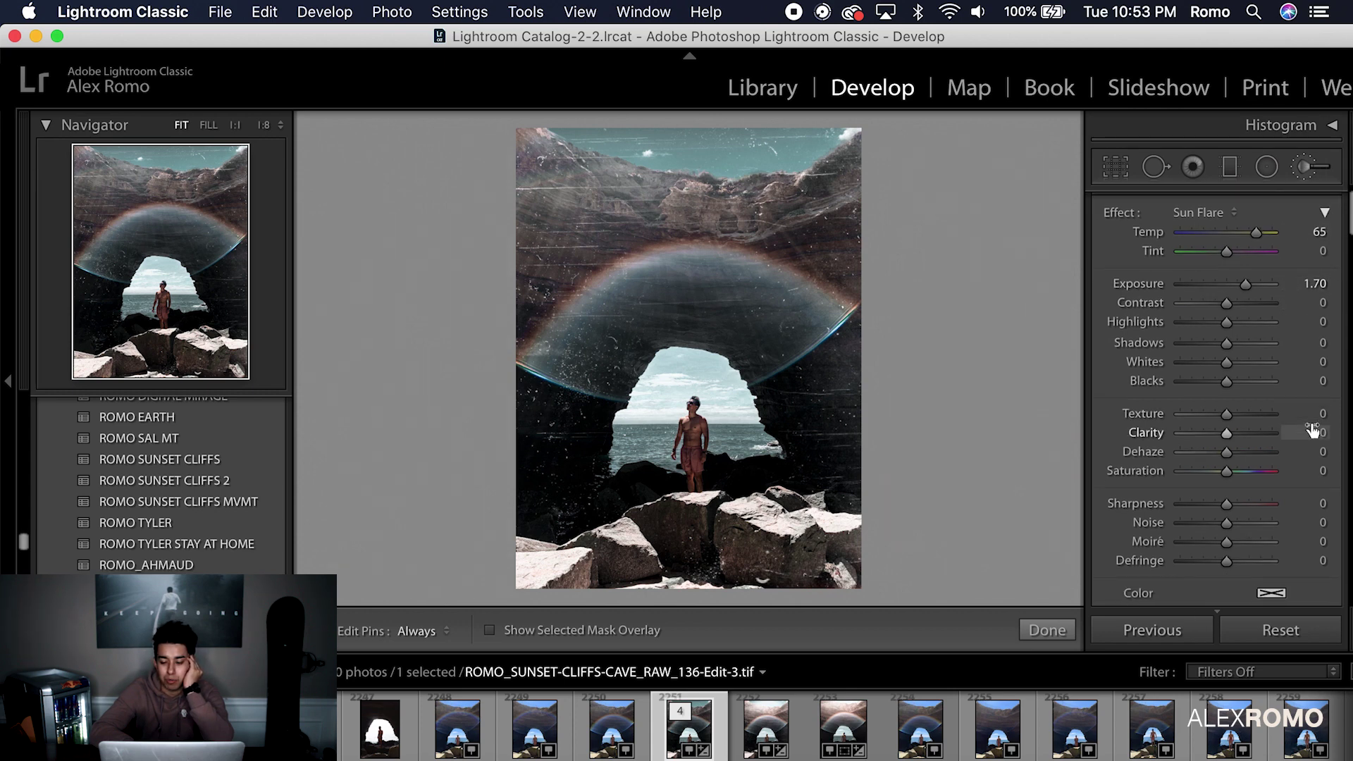
scroll(1311, 428, "down", 1)
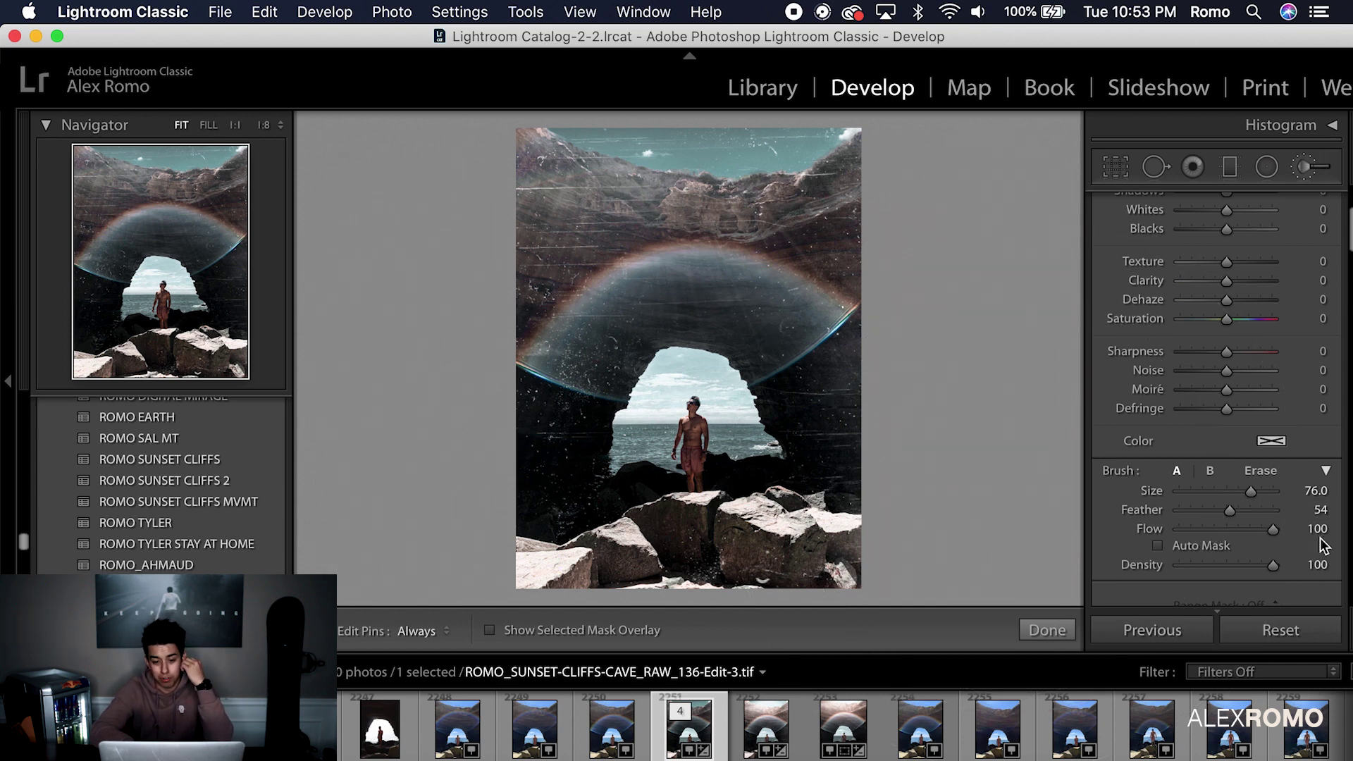
scroll(670, 172, "down", 3)
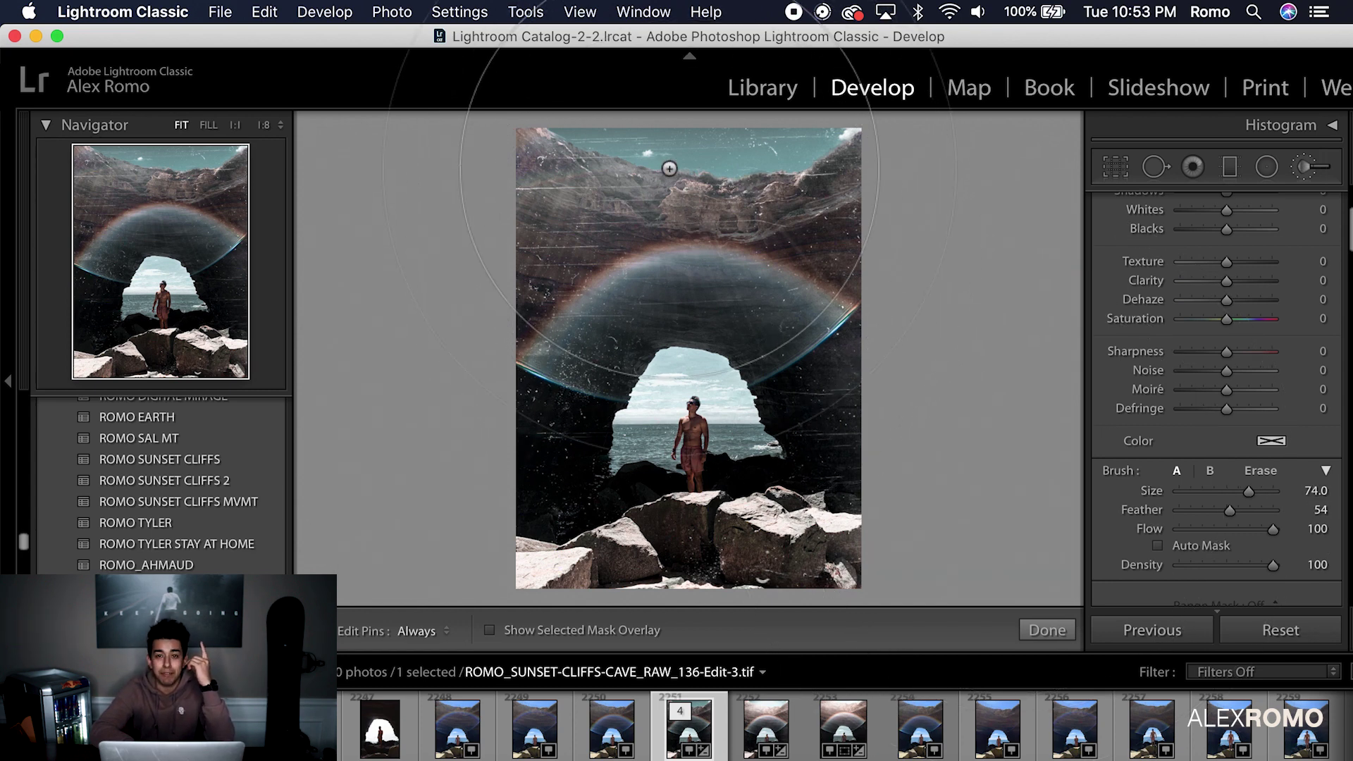
scroll(673, 168, "up", 5)
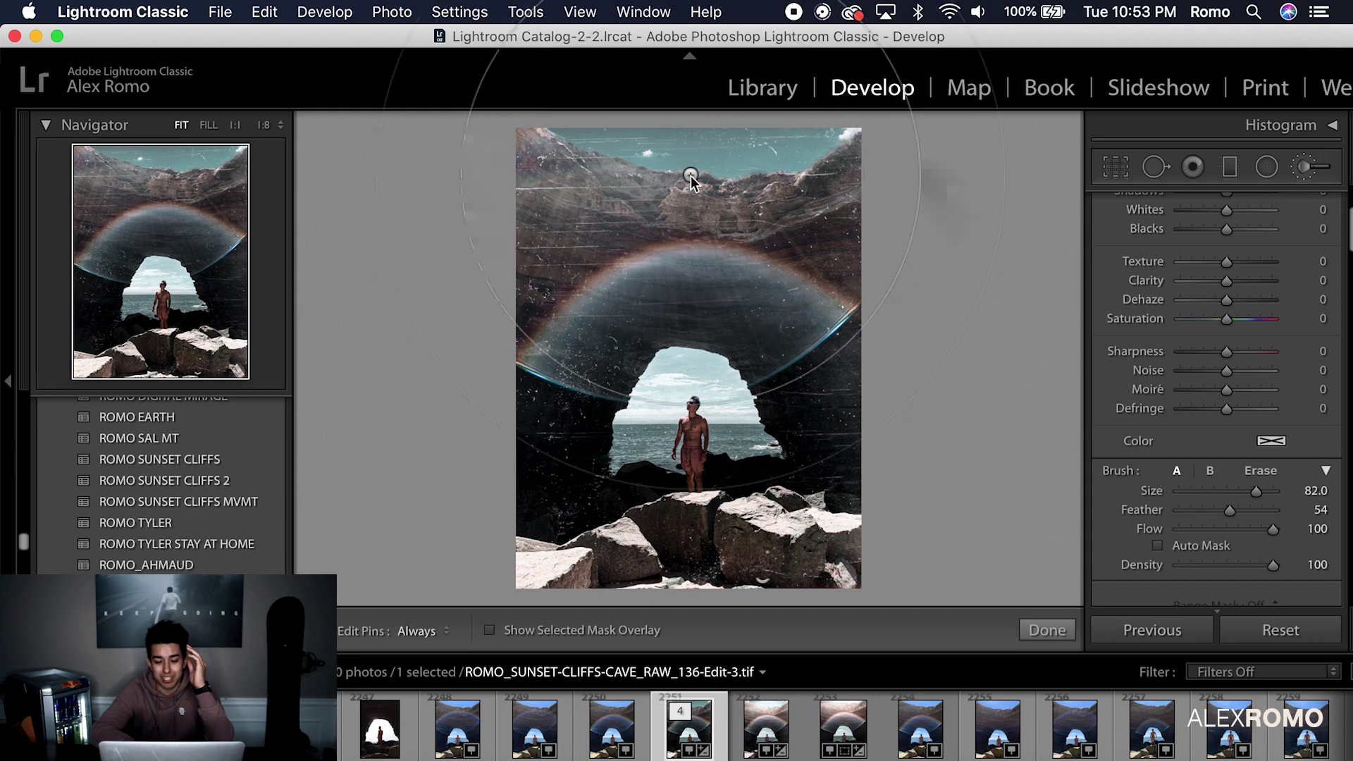
scroll(682, 148, "up", 1)
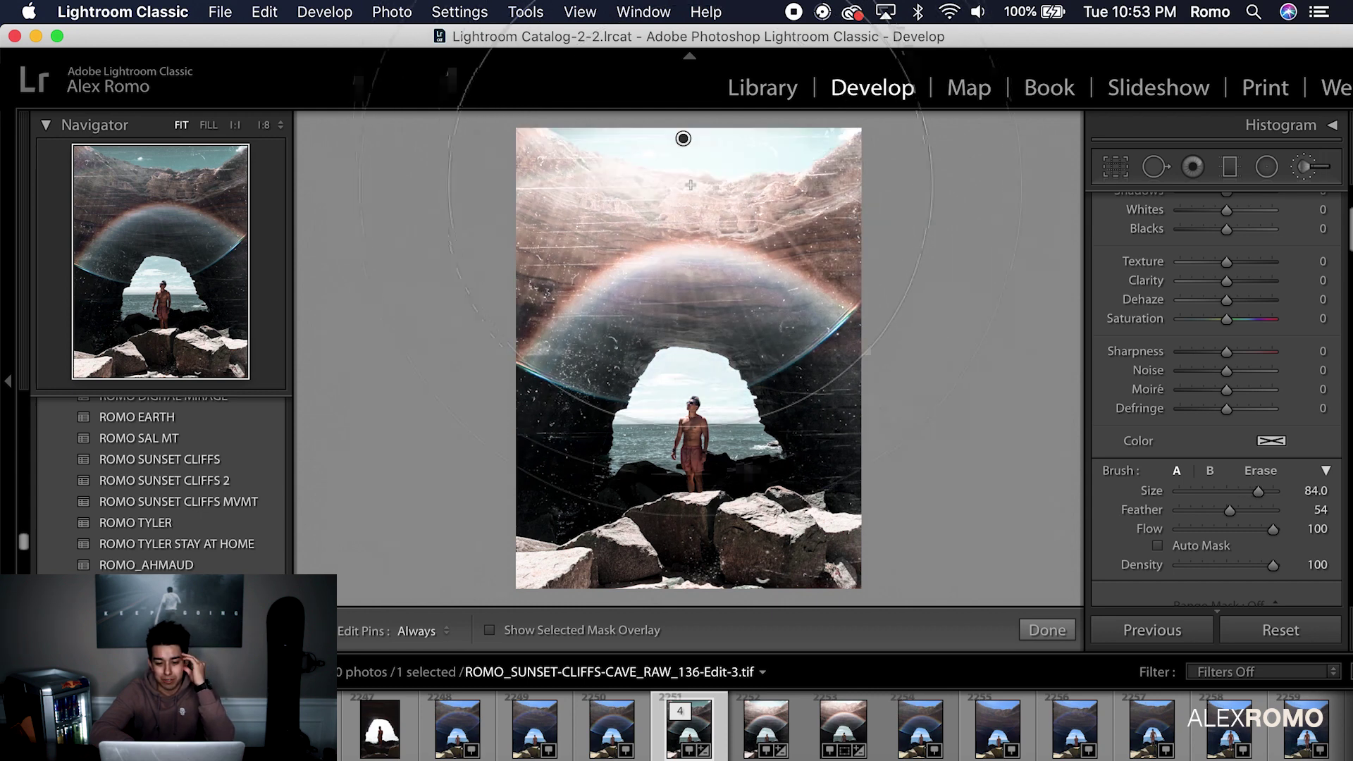
left_click(682, 143)
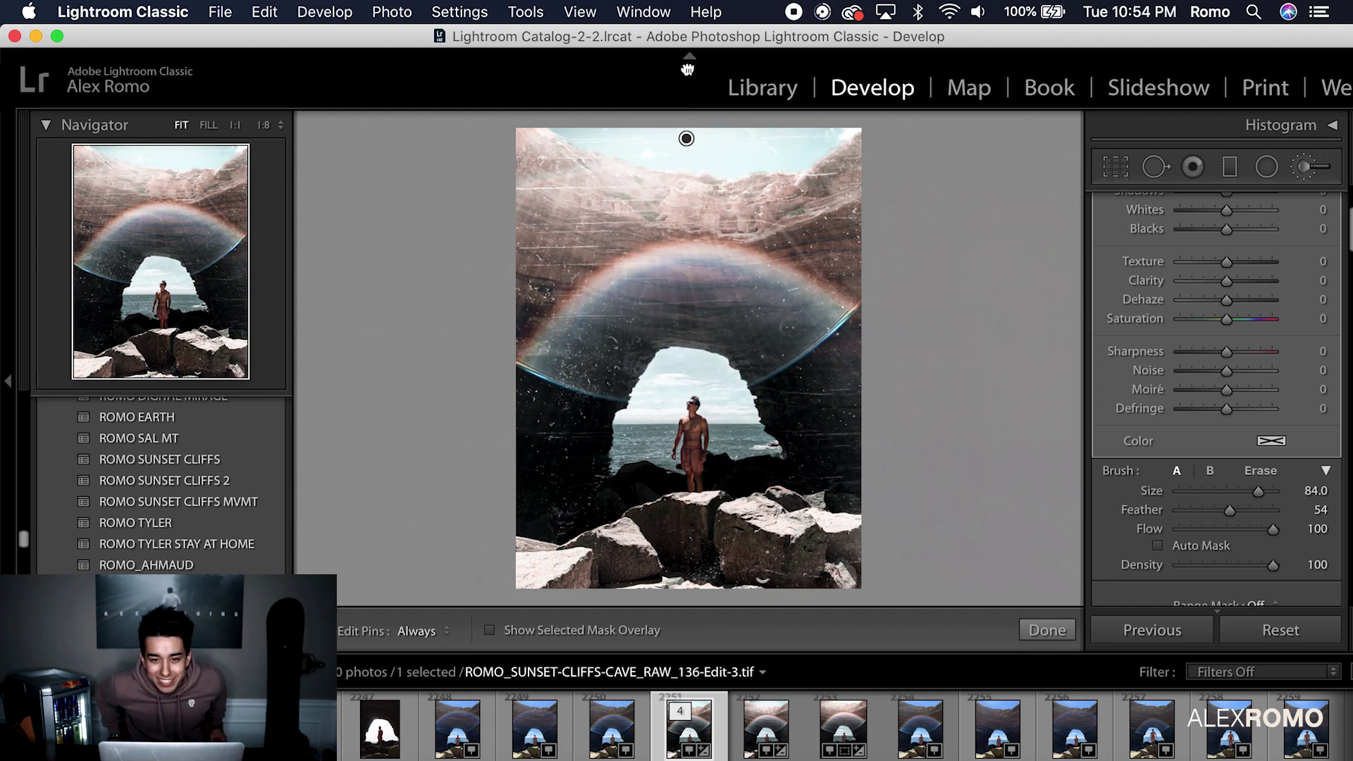
key("k")
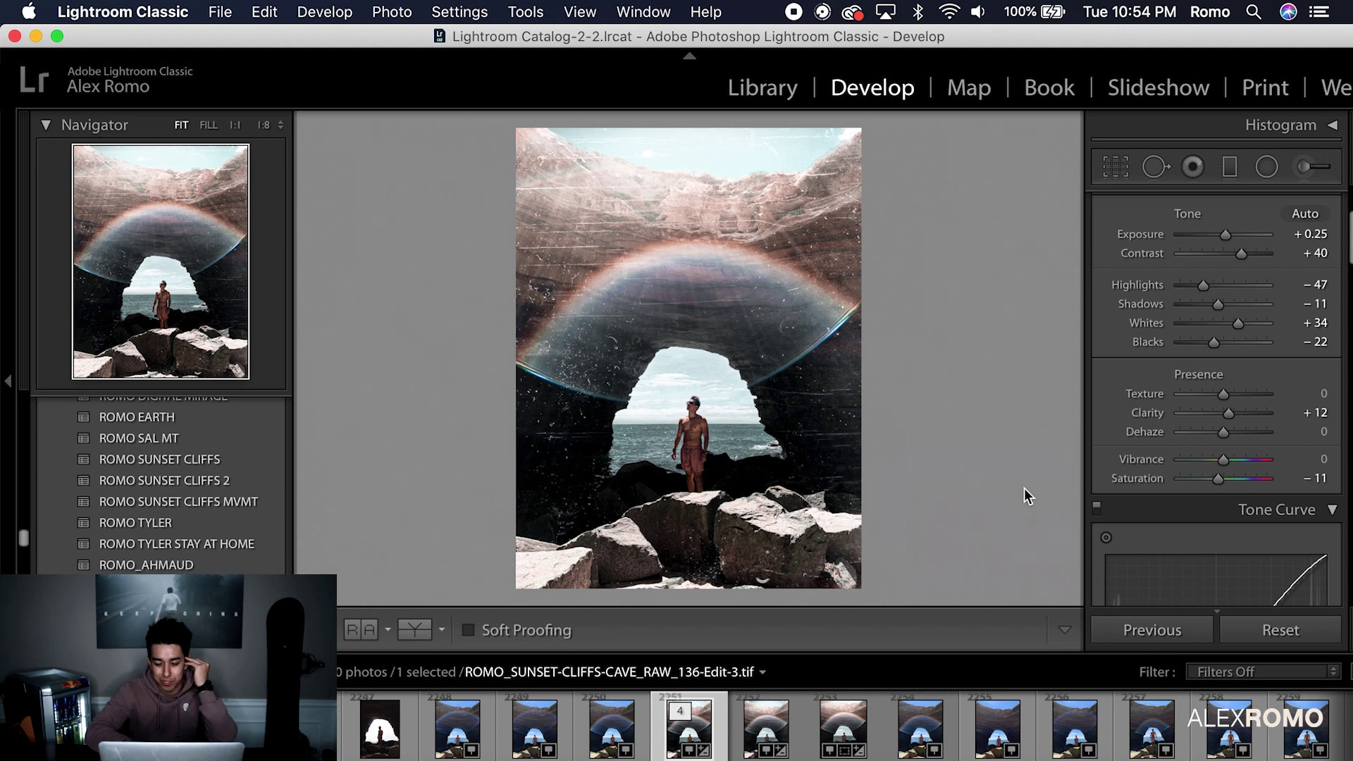
Step: Export the edited photo to the LaCie drive as a JPEG with ROUGHDRAFT appended to its name
left_click(215, 12)
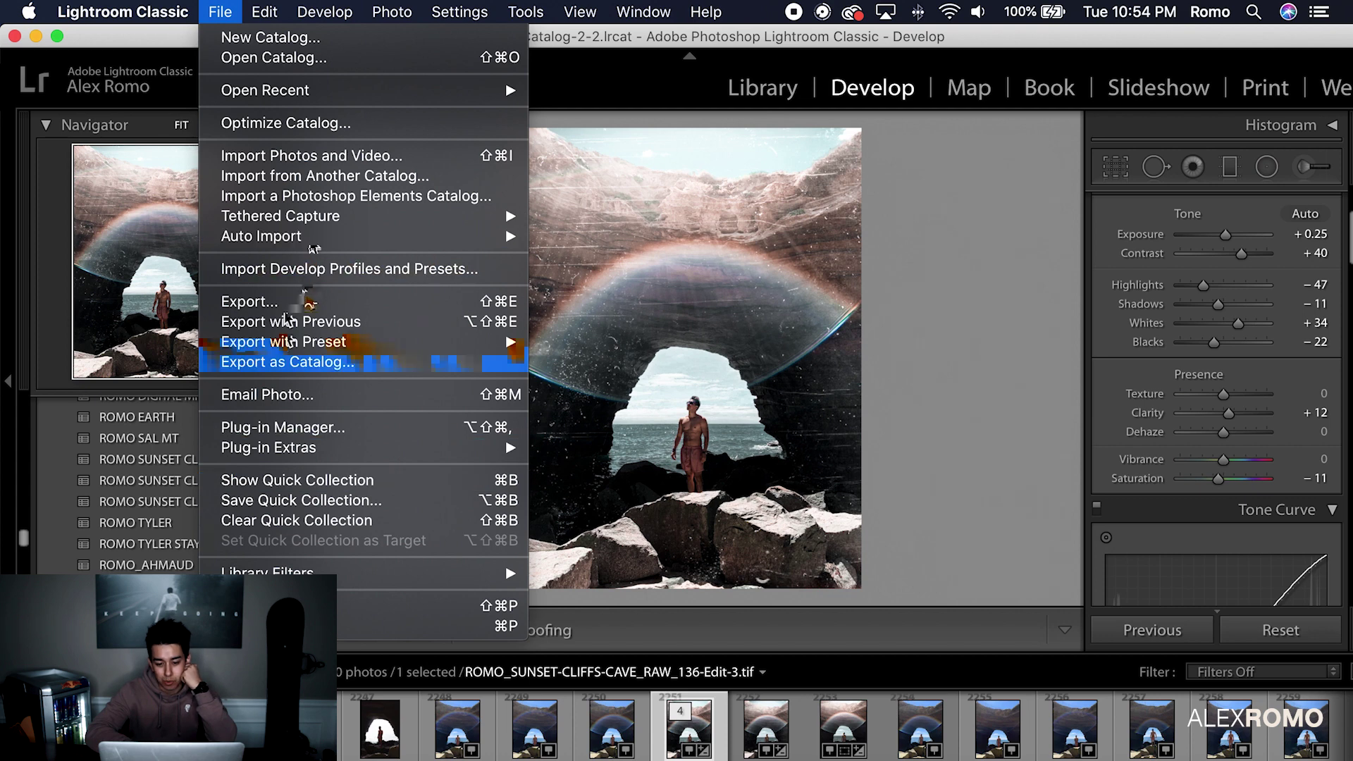
left_click(254, 301)
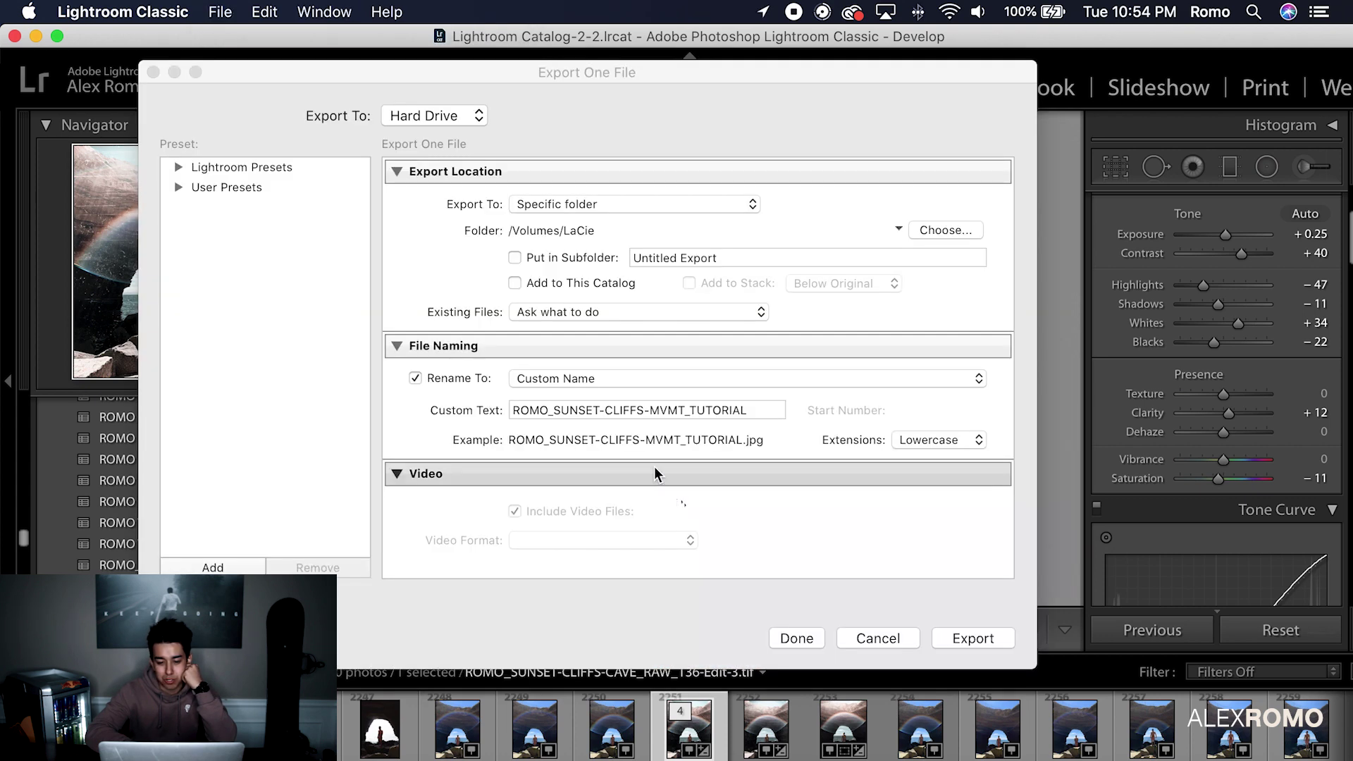
triple_click(754, 412)
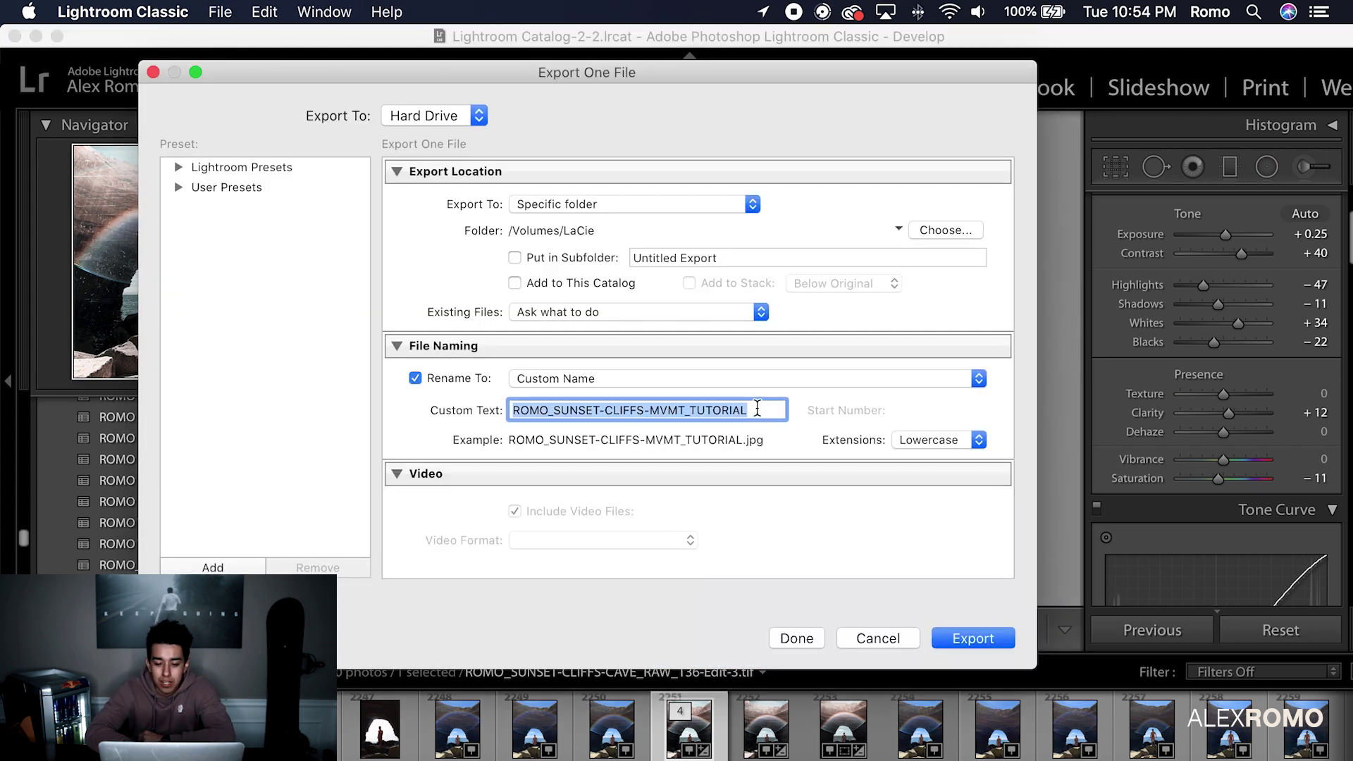
left_click(757, 409)
type("ROUGH")
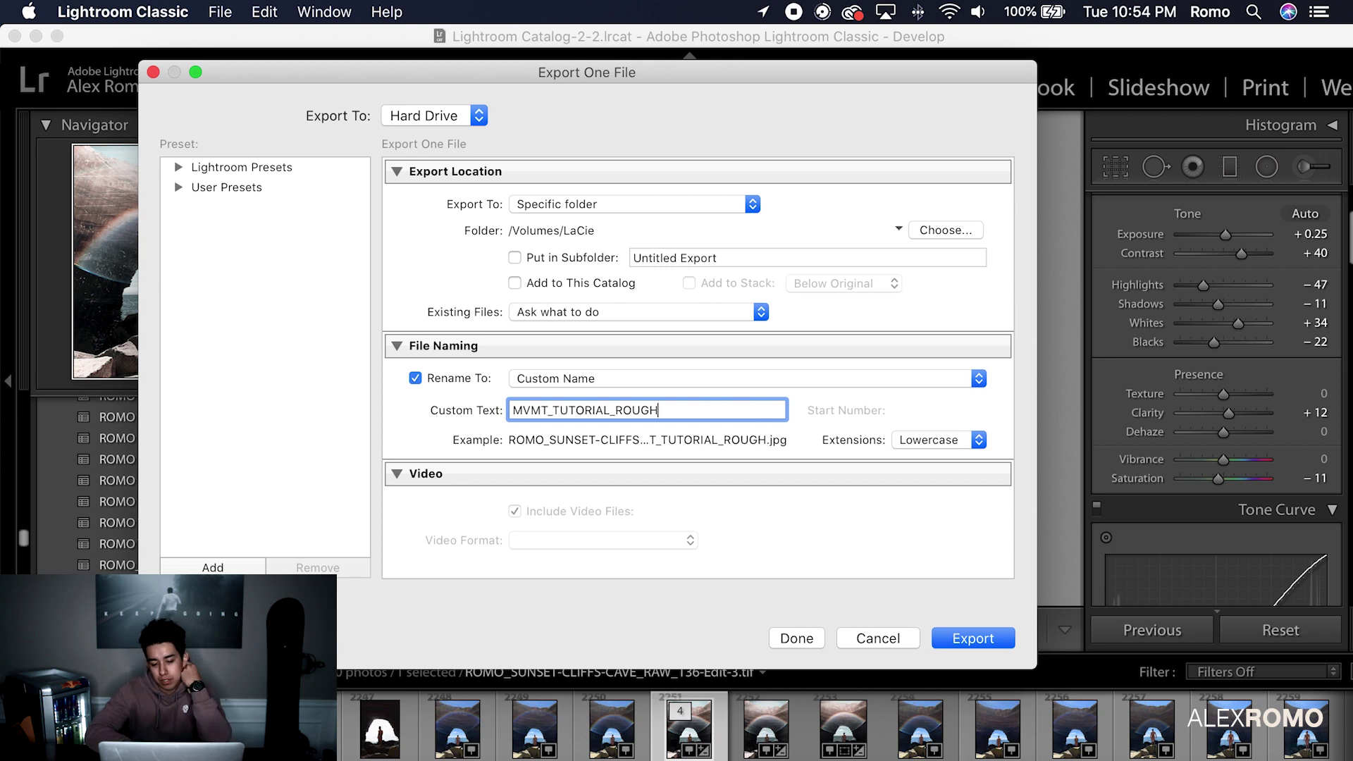
type("DRAFT")
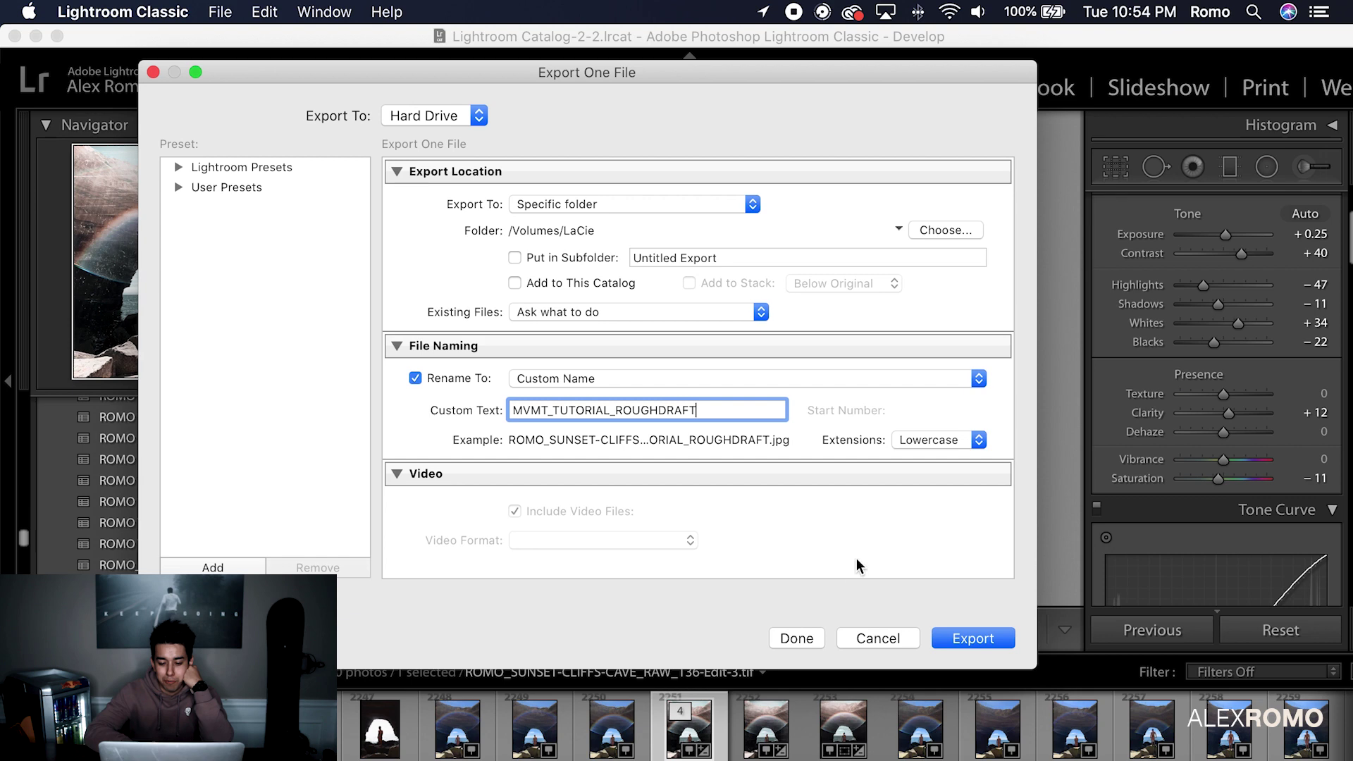
left_click(972, 637)
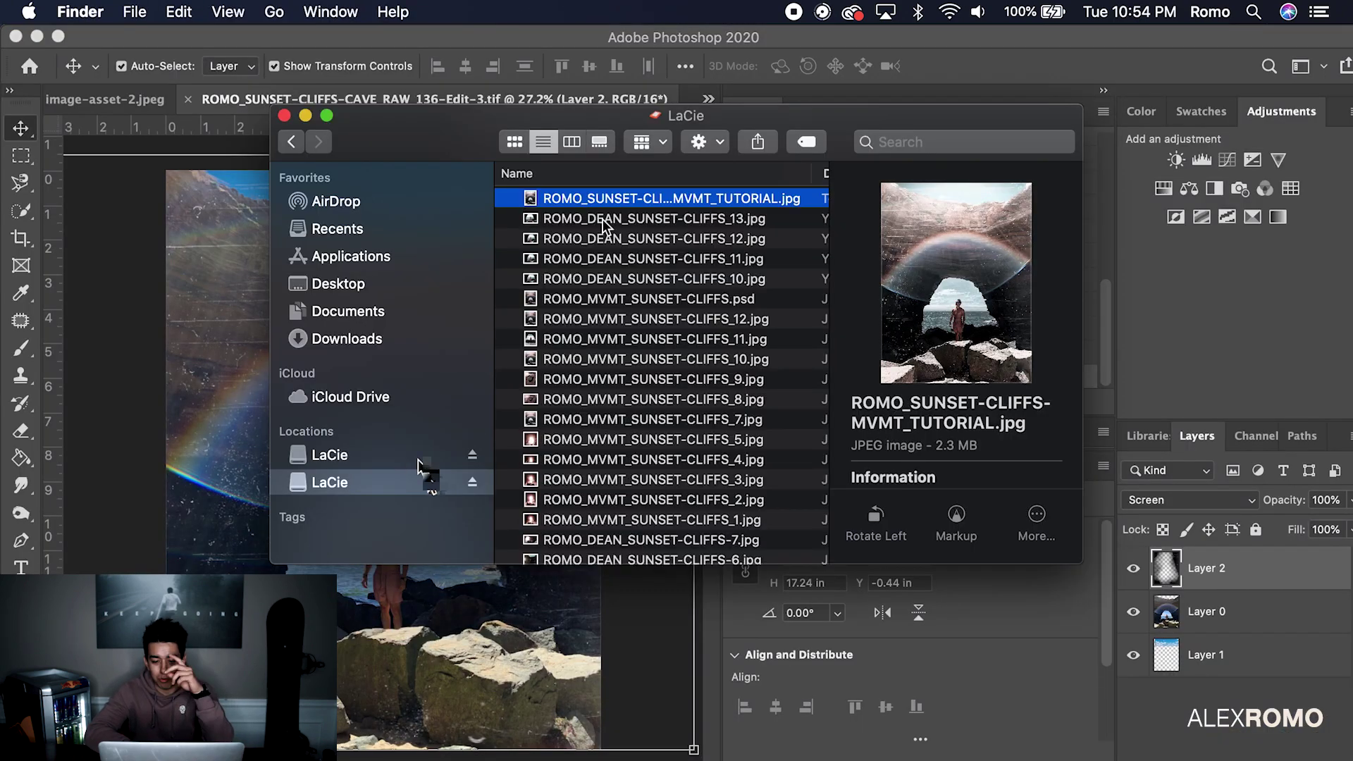
Step: Select ROMO_SUNSET-CLIFFS-MVMT_TUTORIAL_ROUGHDRAFT.jpg in the LaCie Finder window and bring it into Photoshop
left_click(630, 201)
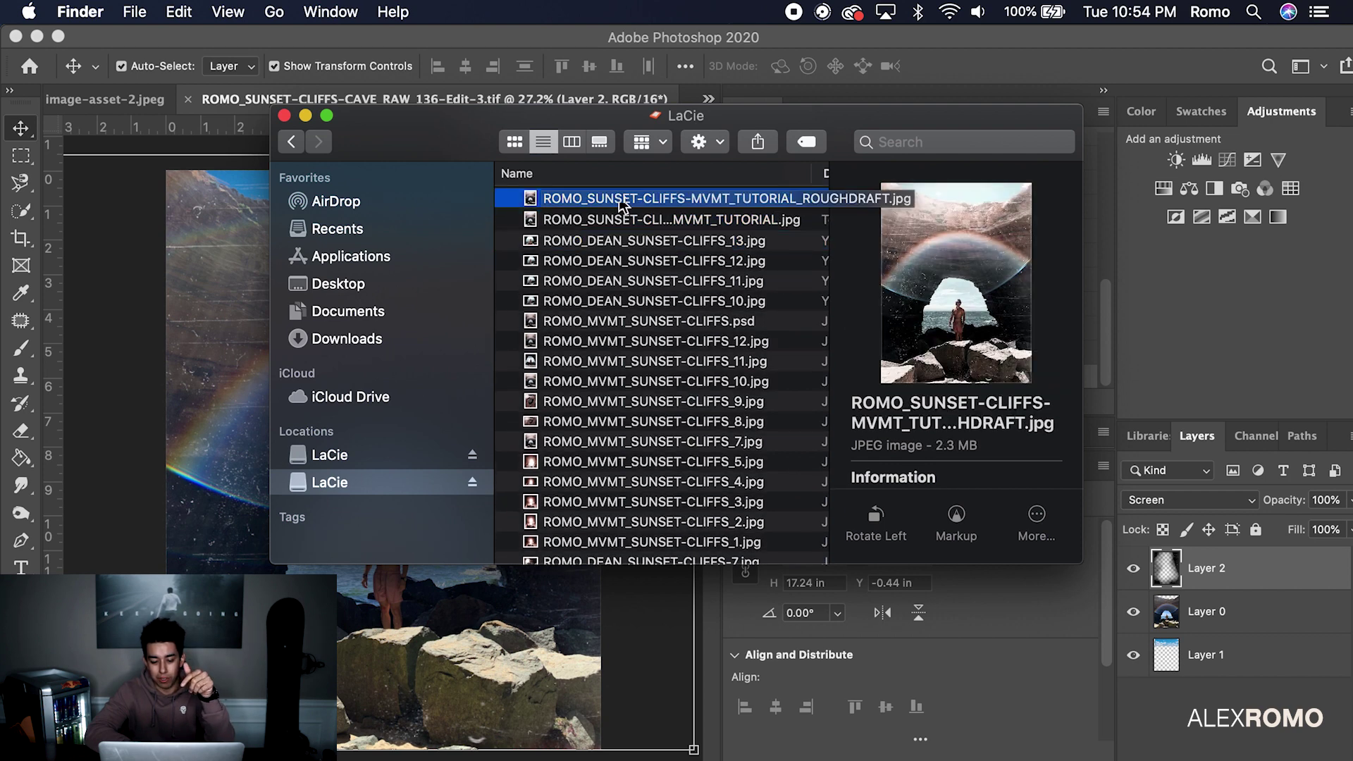
key("super+Tab")
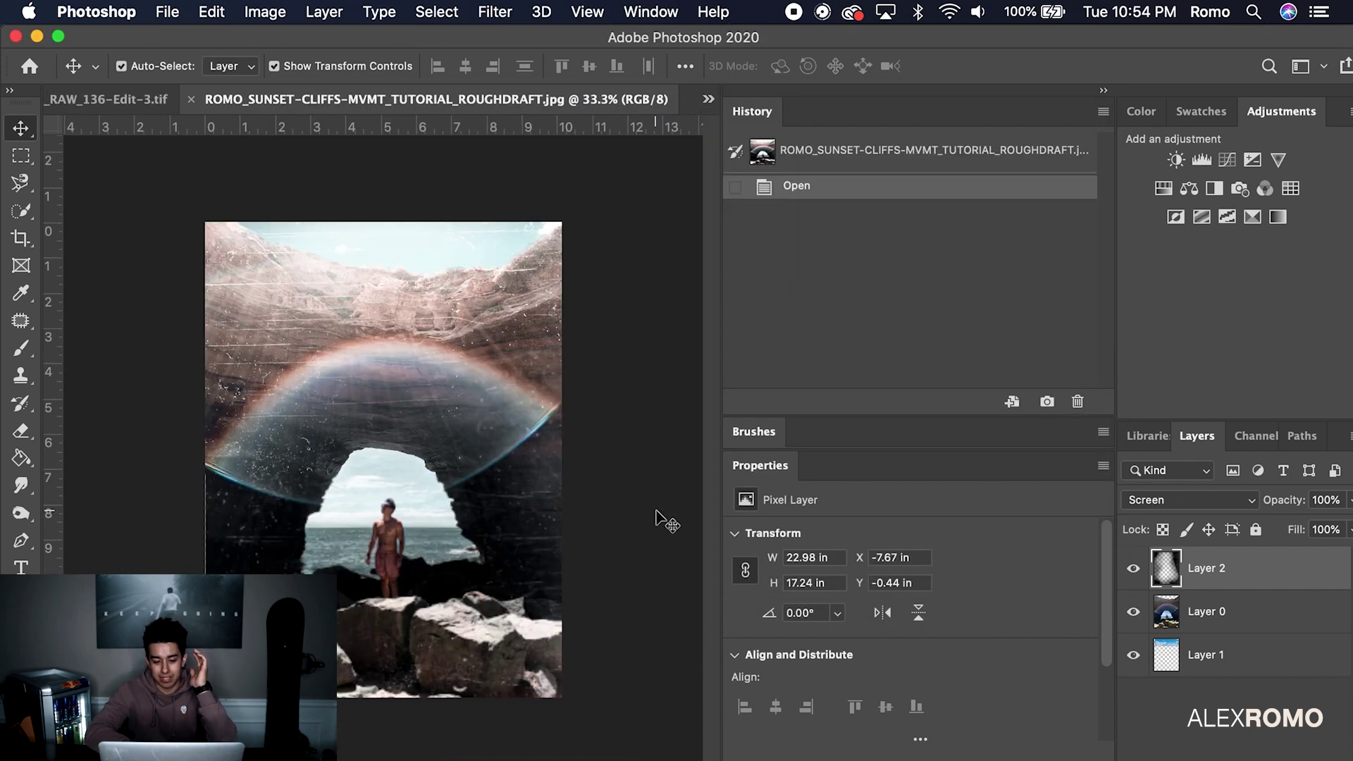
Step: View ROMO_MVMT_SUNSET-CLIFFS.psd from the open-documents list, then return to the ROUGHDRAFT.jpg
left_click(709, 99)
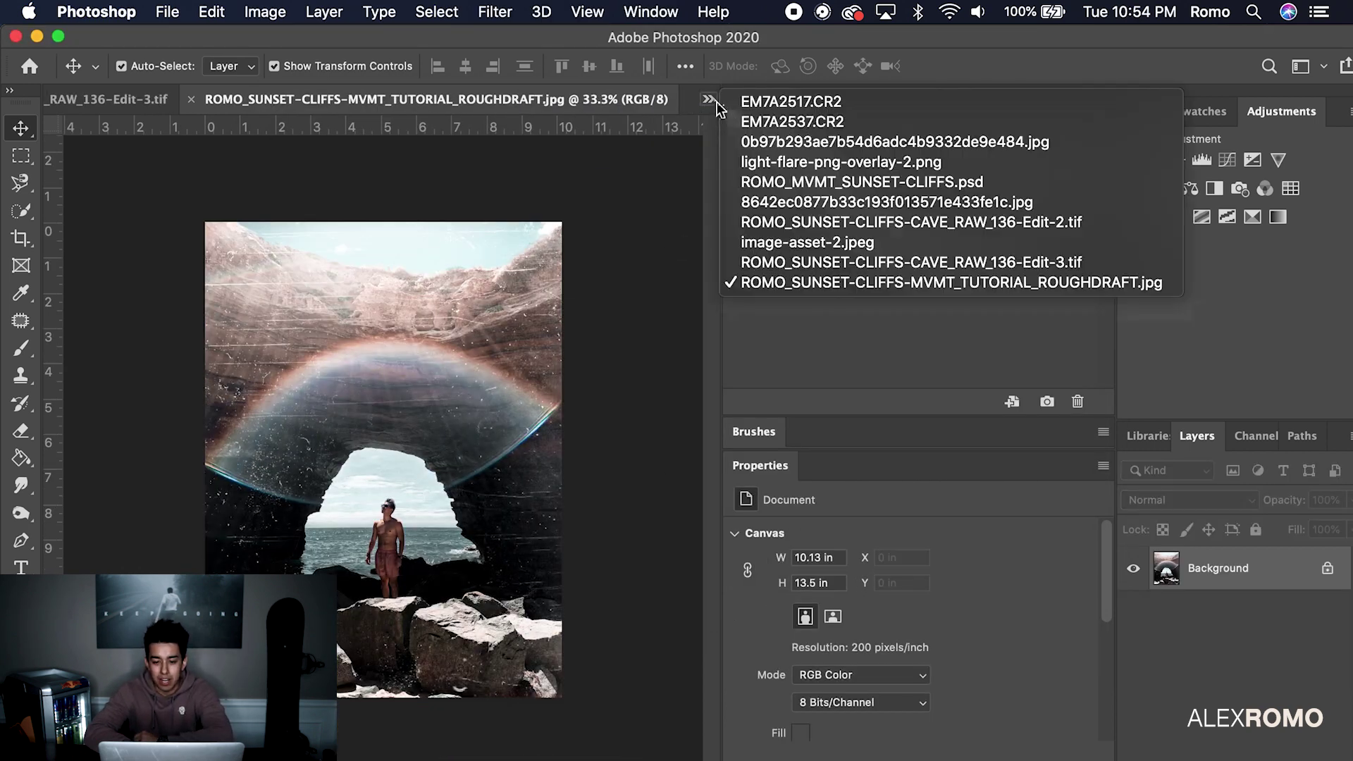
left_click(835, 182)
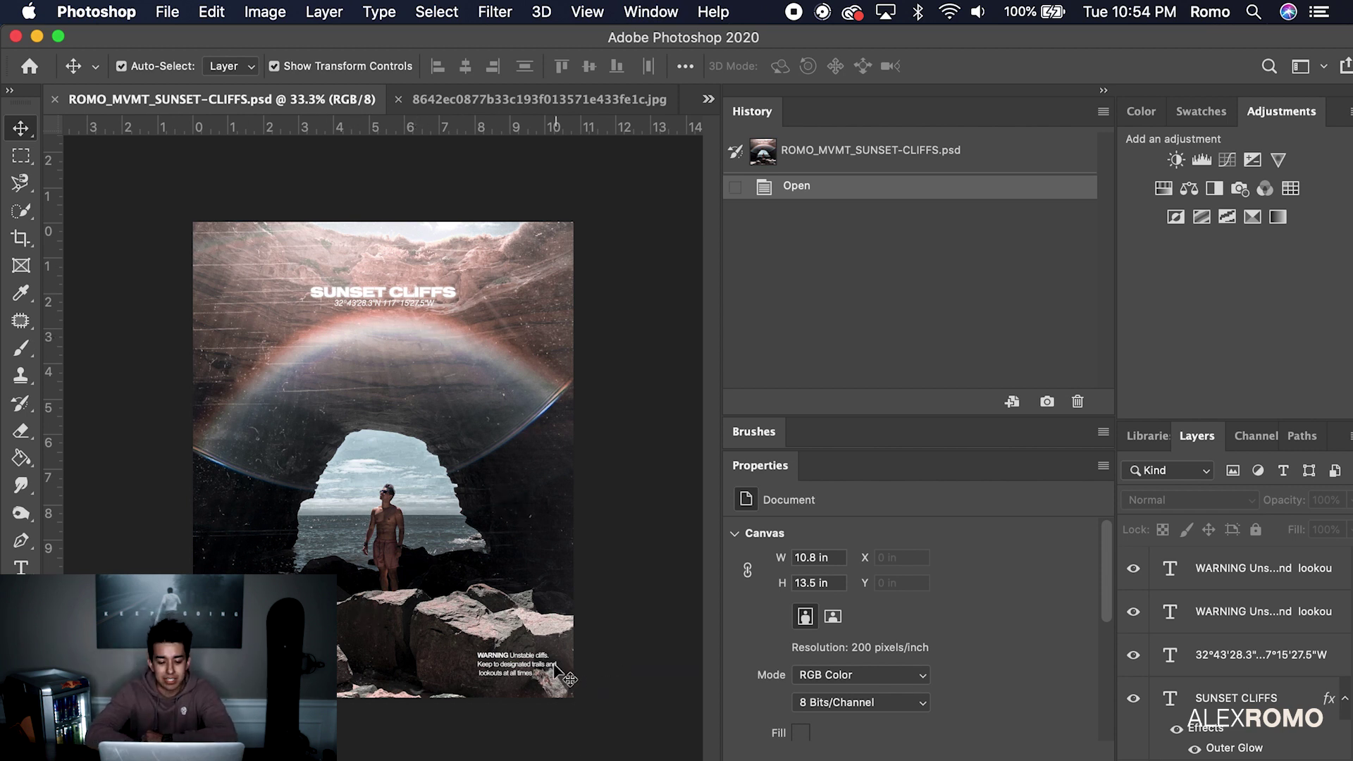
left_click(708, 99)
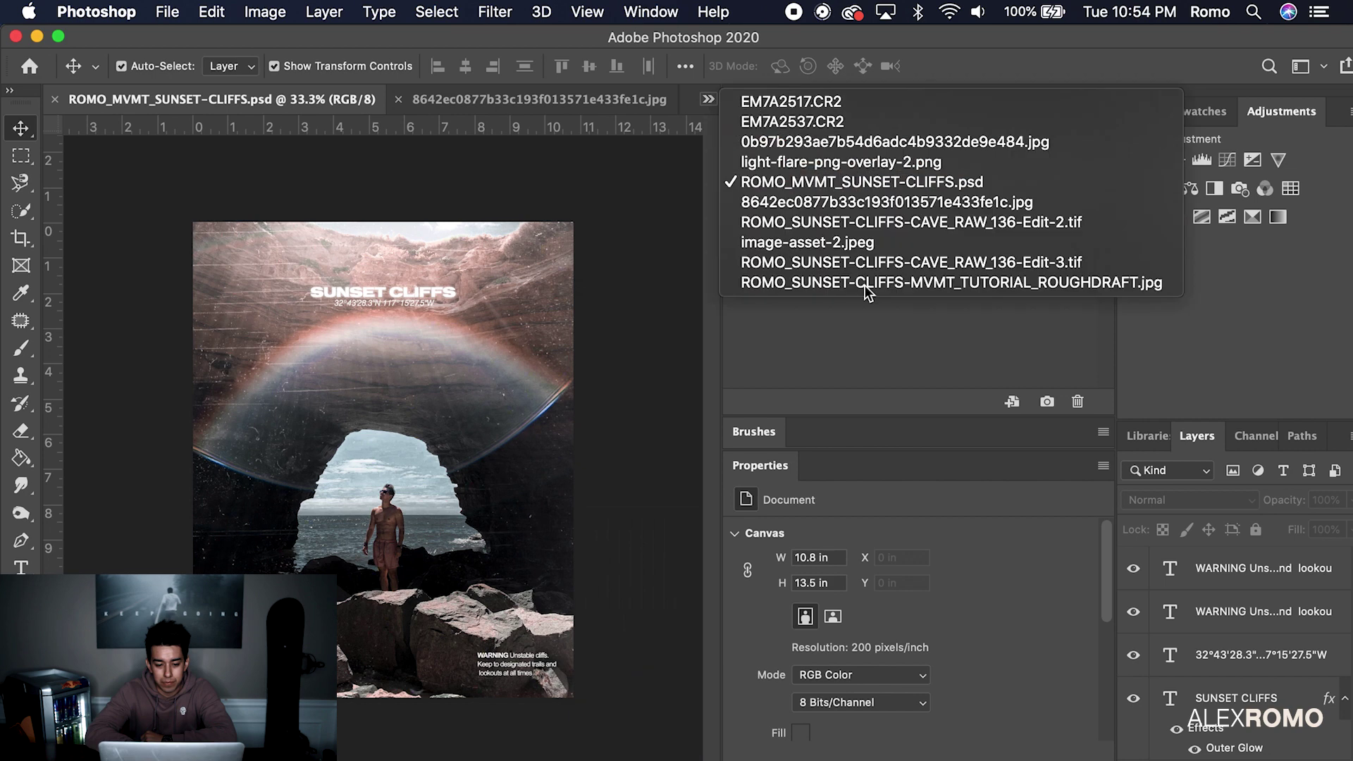
left_click(867, 289)
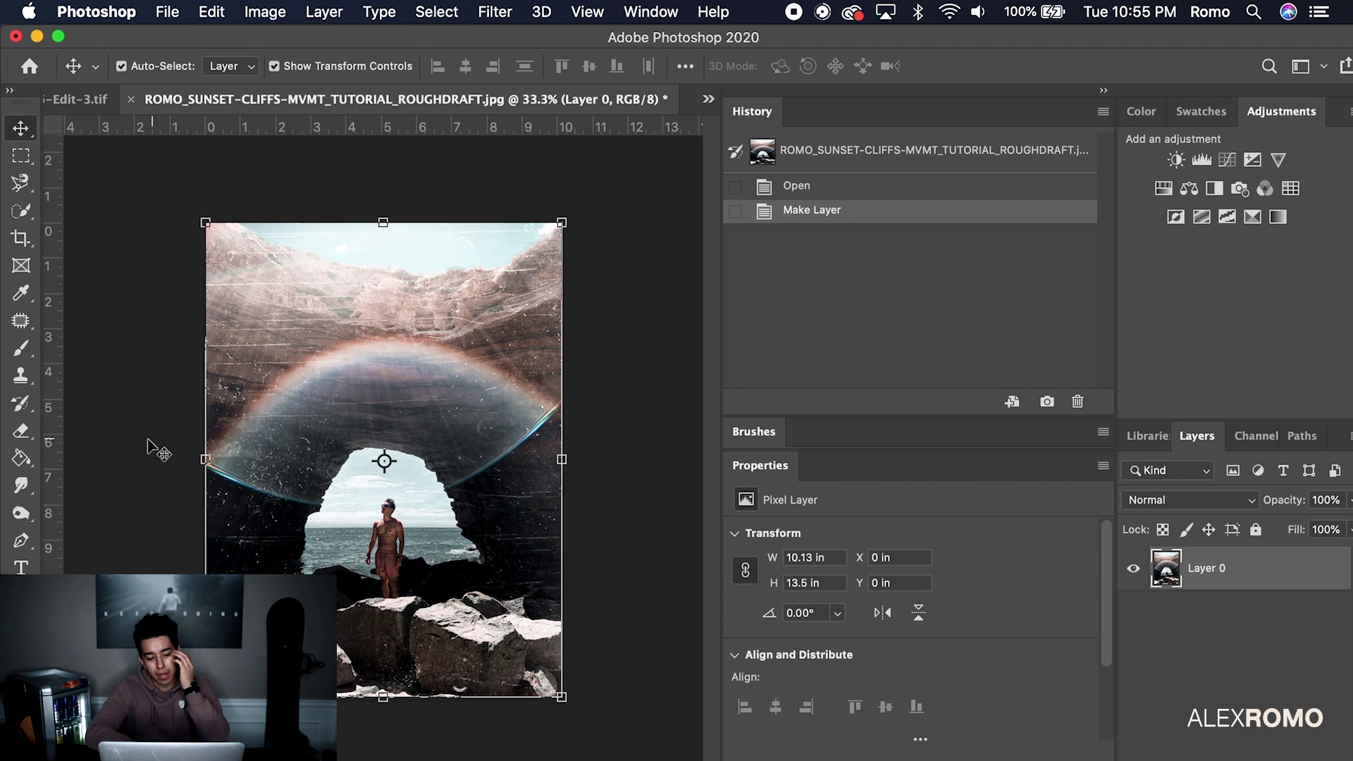
Step: Type the title SUNSET CLIFFS above the arch and set it to 36 pt
left_click(21, 567)
left_click(361, 330)
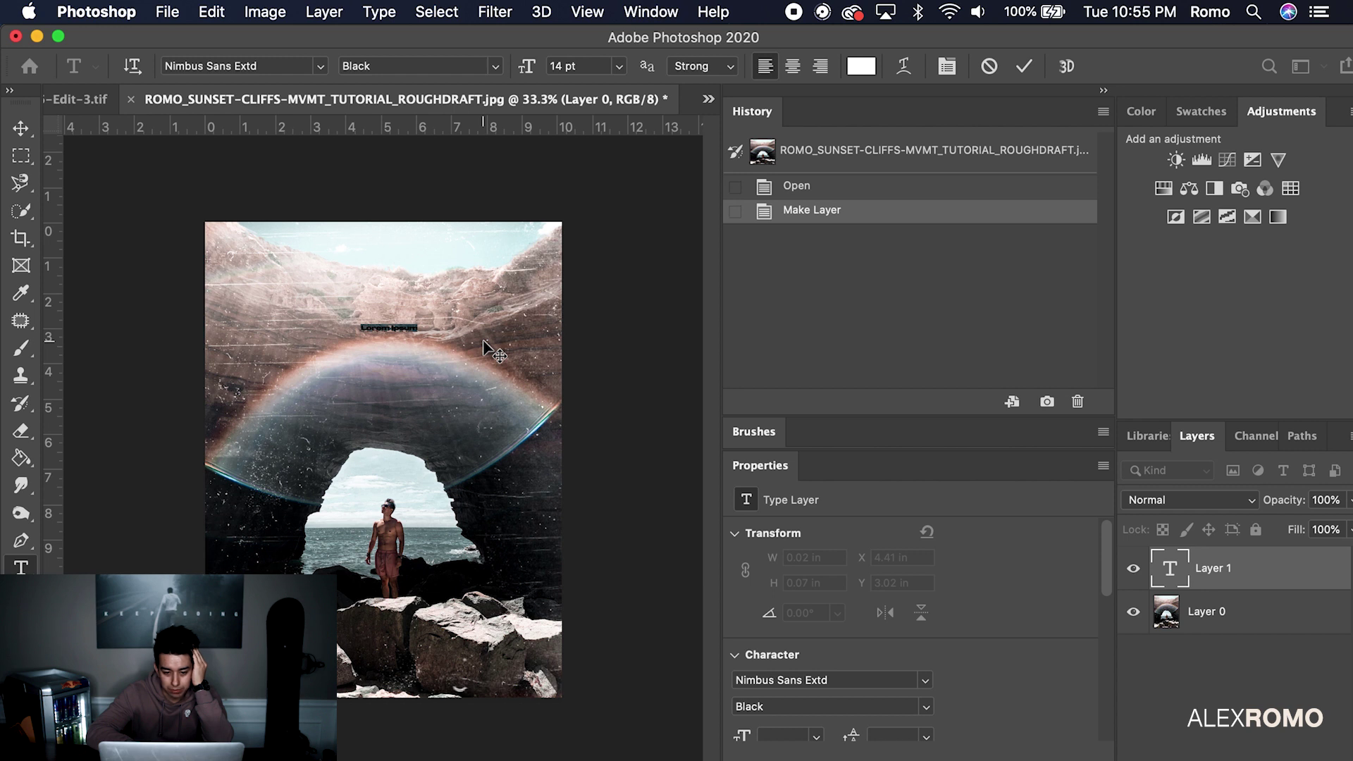
type("SUNSET CLIFFS")
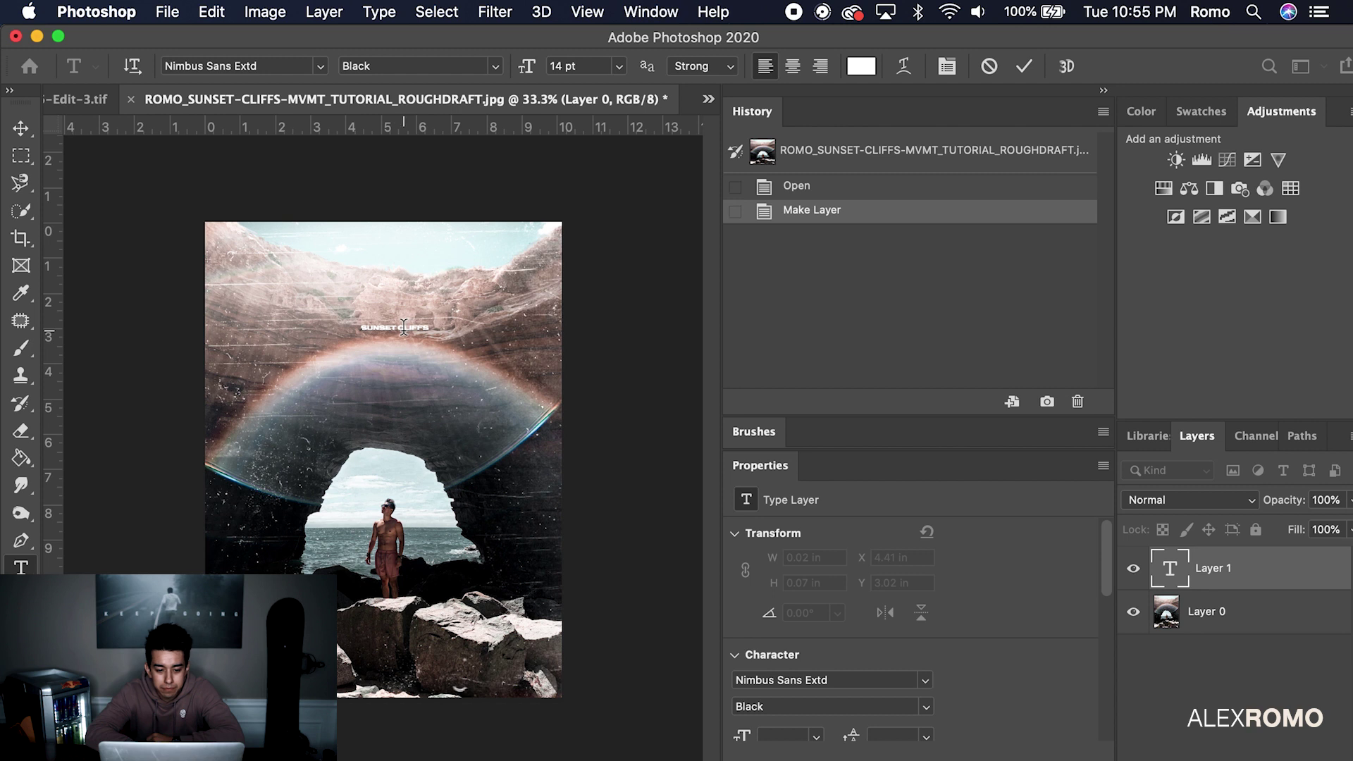
scroll(916, 684, "down", 5)
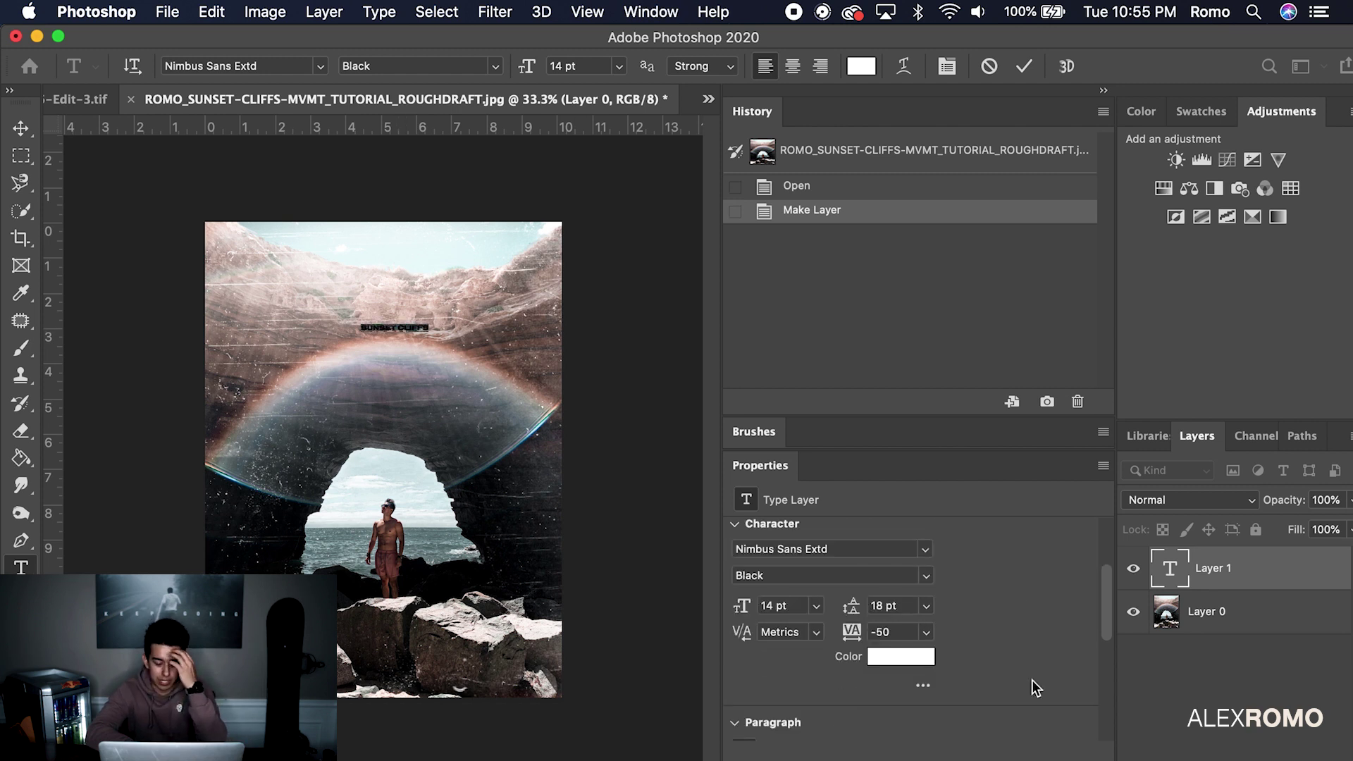
scroll(920, 603, "up", 3)
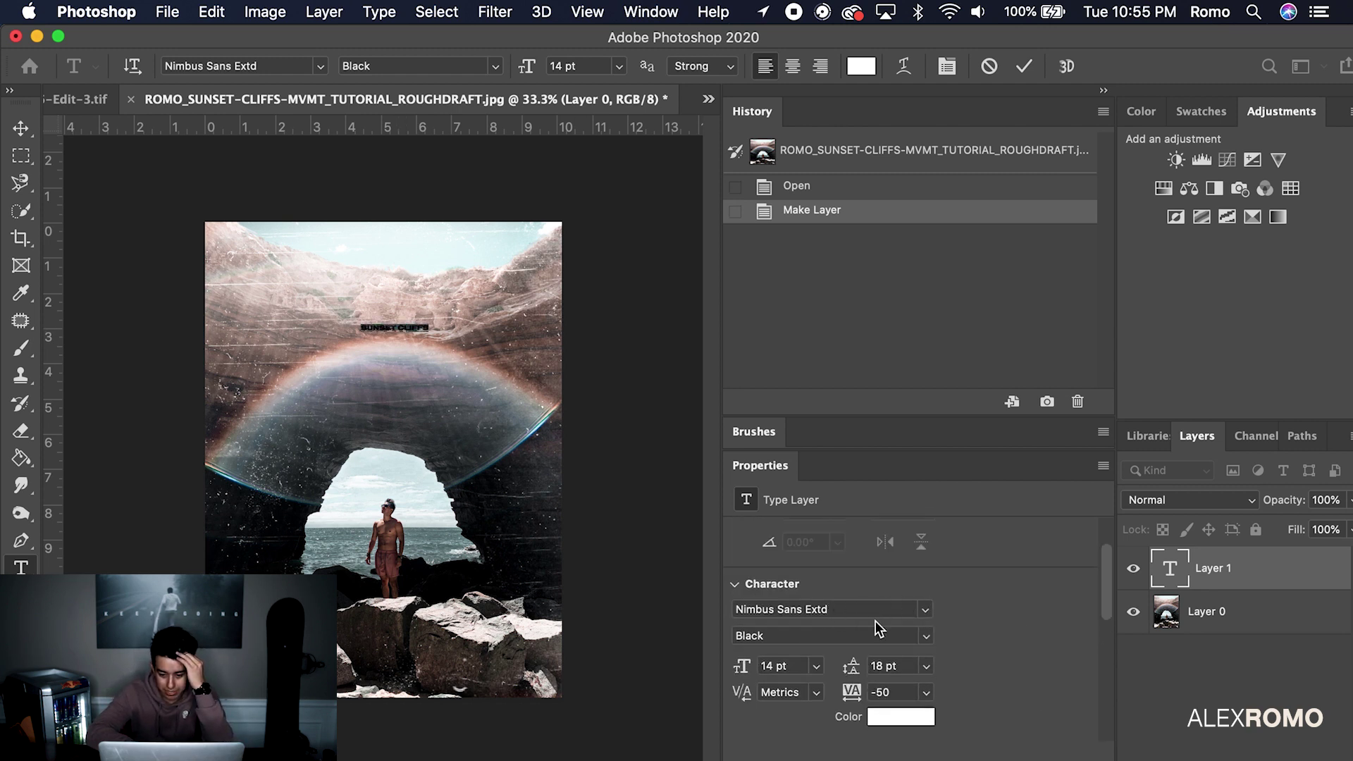
left_click(816, 668)
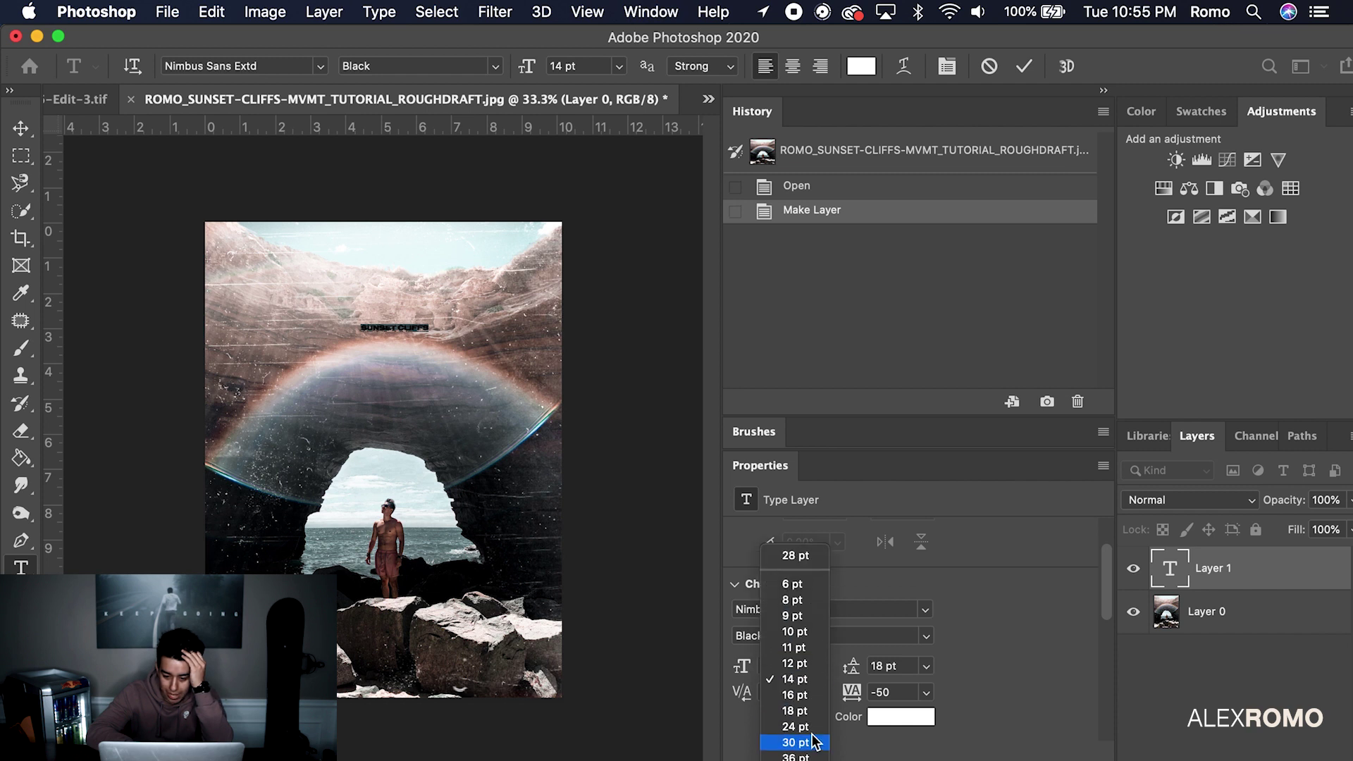
scroll(812, 751, "down", 1)
left_click(796, 743)
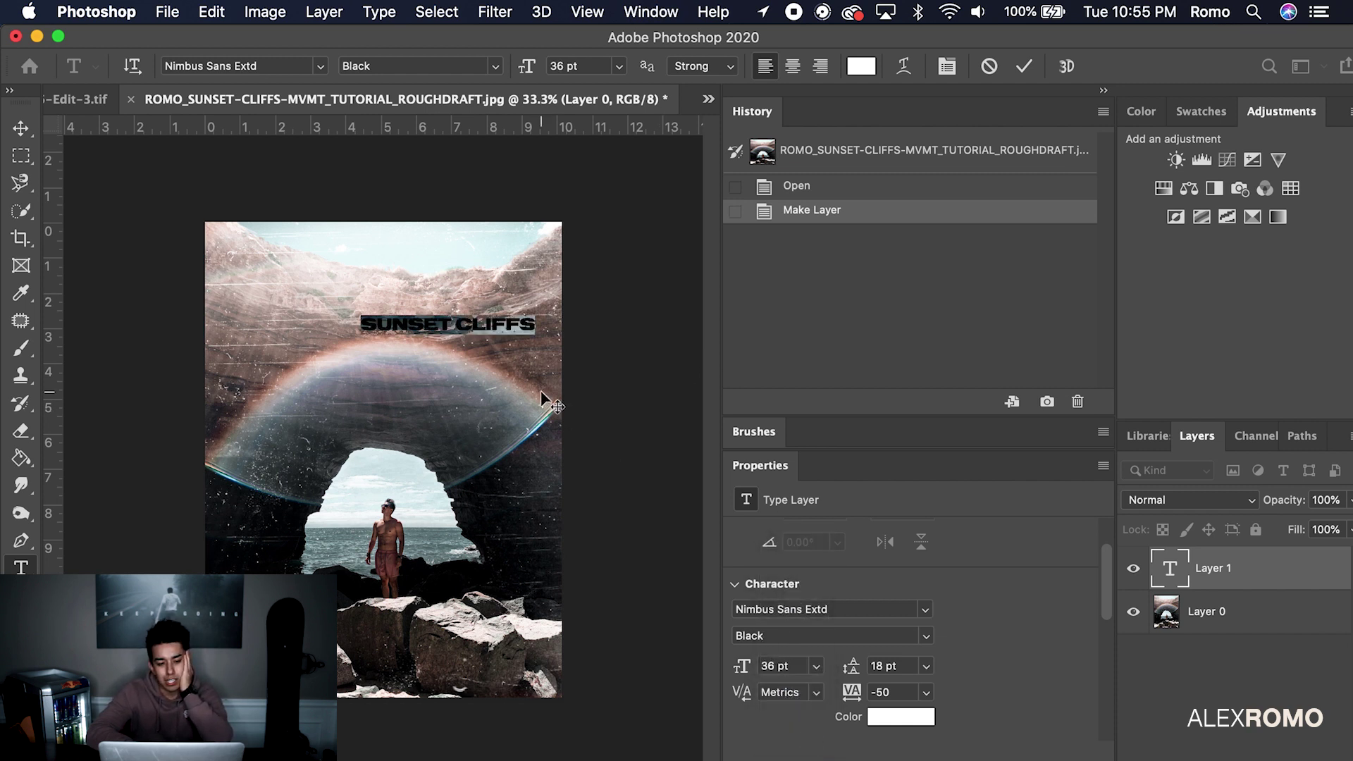
Step: Commit the title and drag and nudge it into place at the top centre
left_click(17, 129)
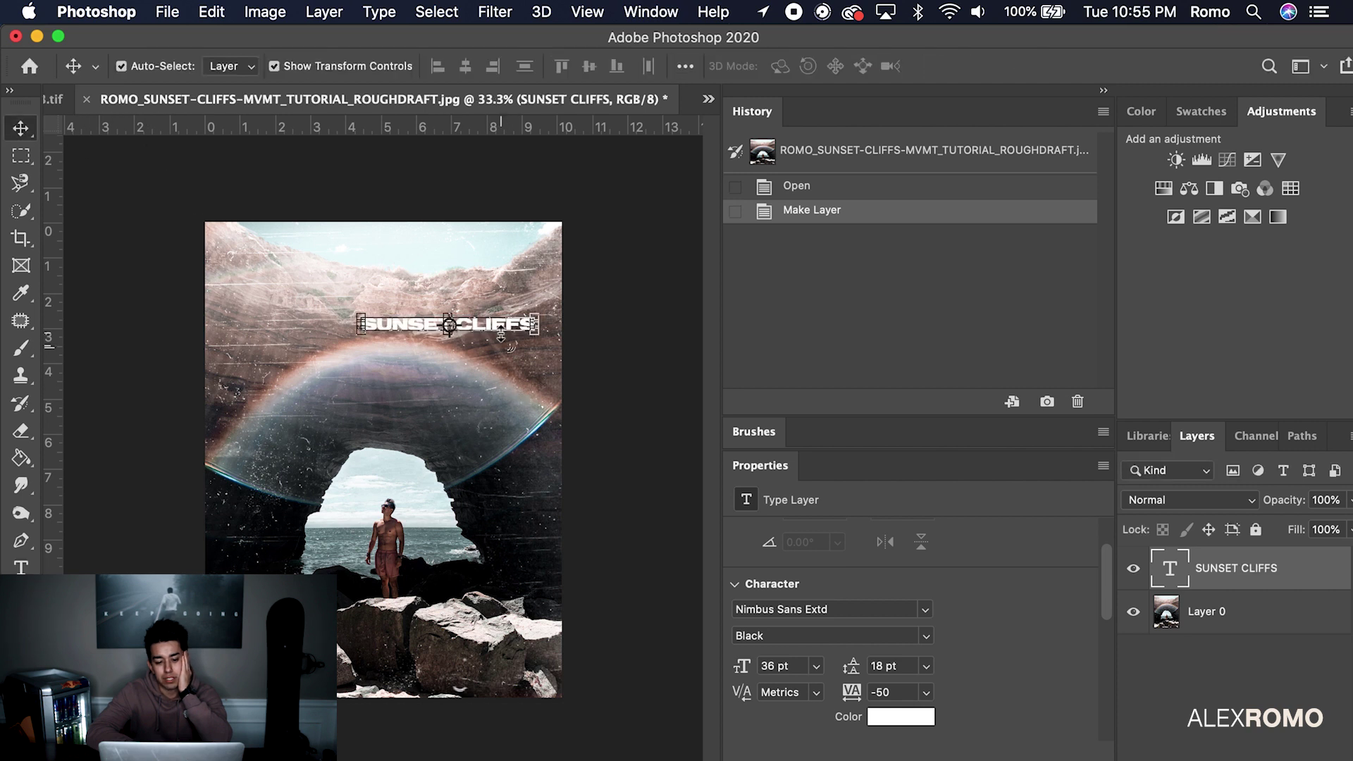
left_click_drag(501, 327, 420, 307)
left_click(582, 331)
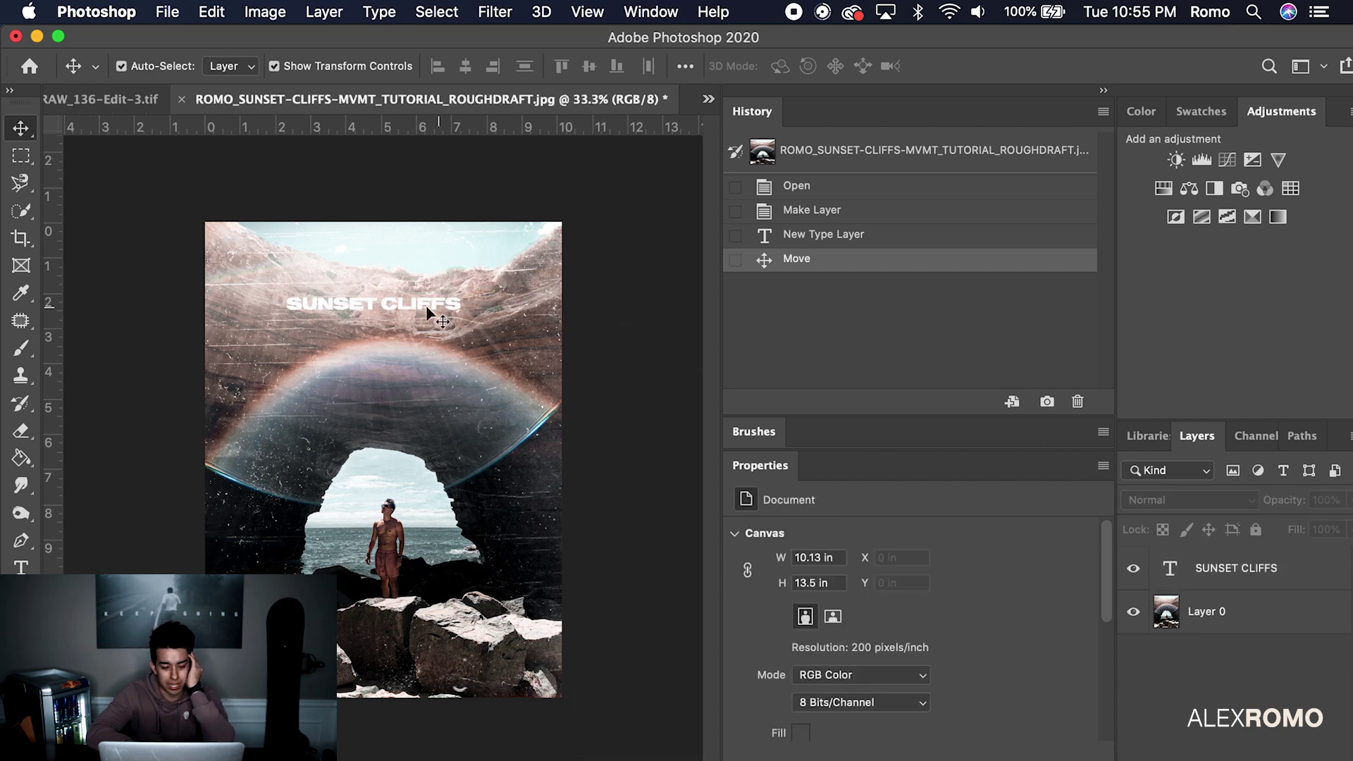
left_click(399, 303)
left_click(400, 303)
key("Right")
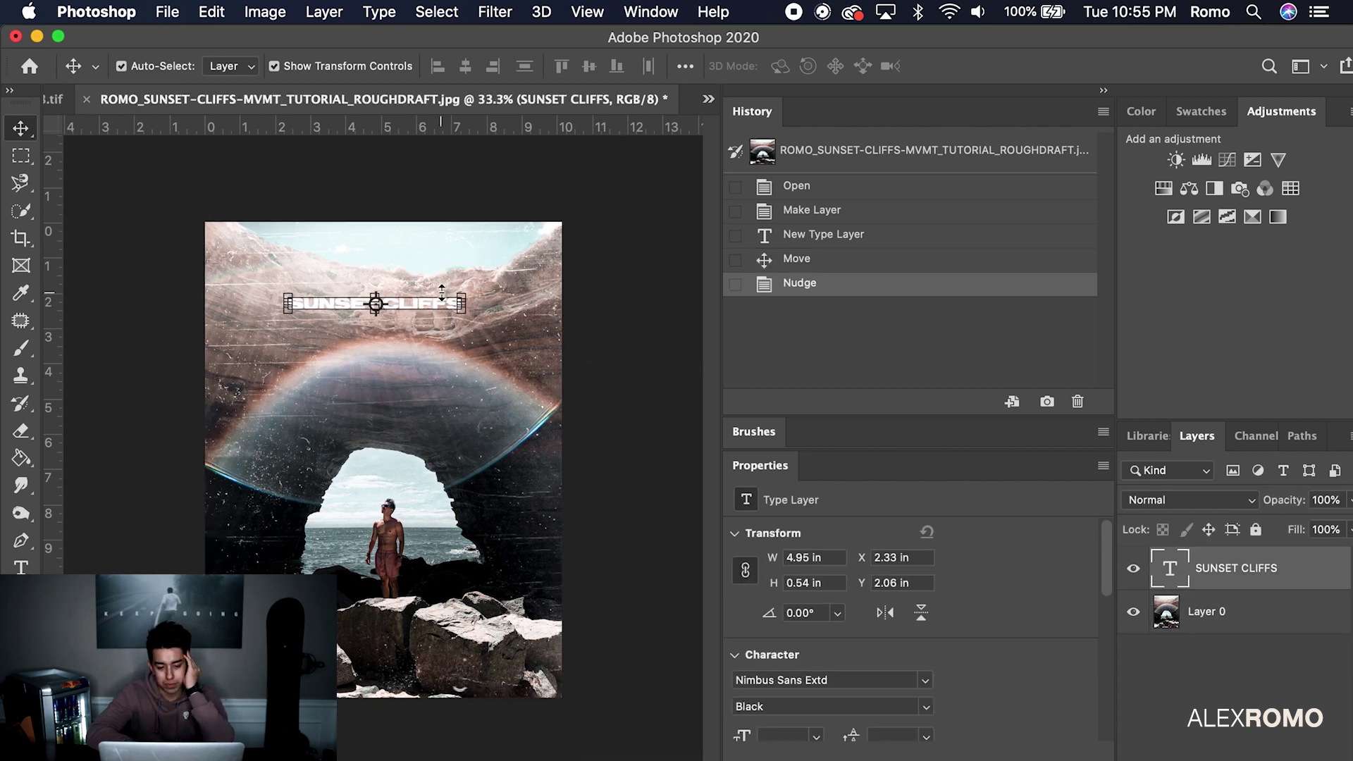
left_click(652, 406)
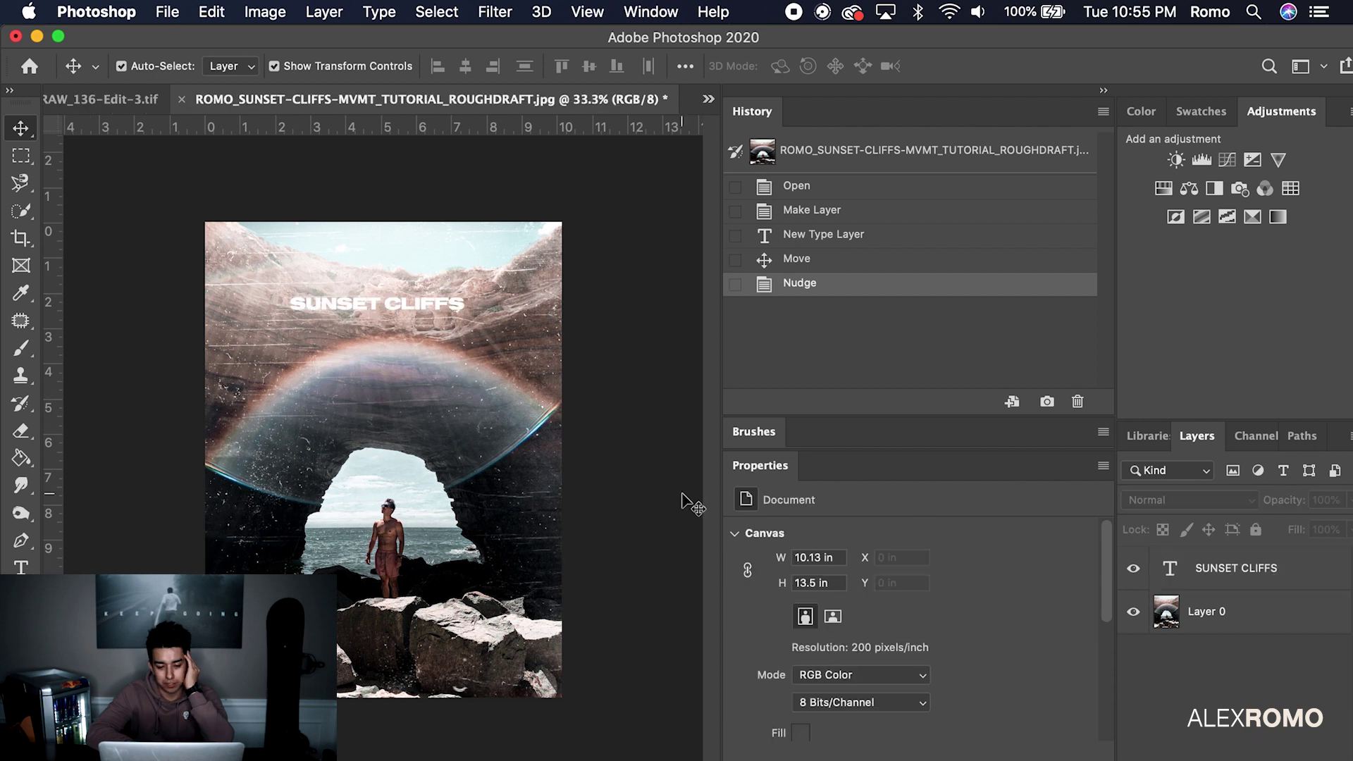
left_click(419, 315)
left_click_drag(418, 311, 417, 317)
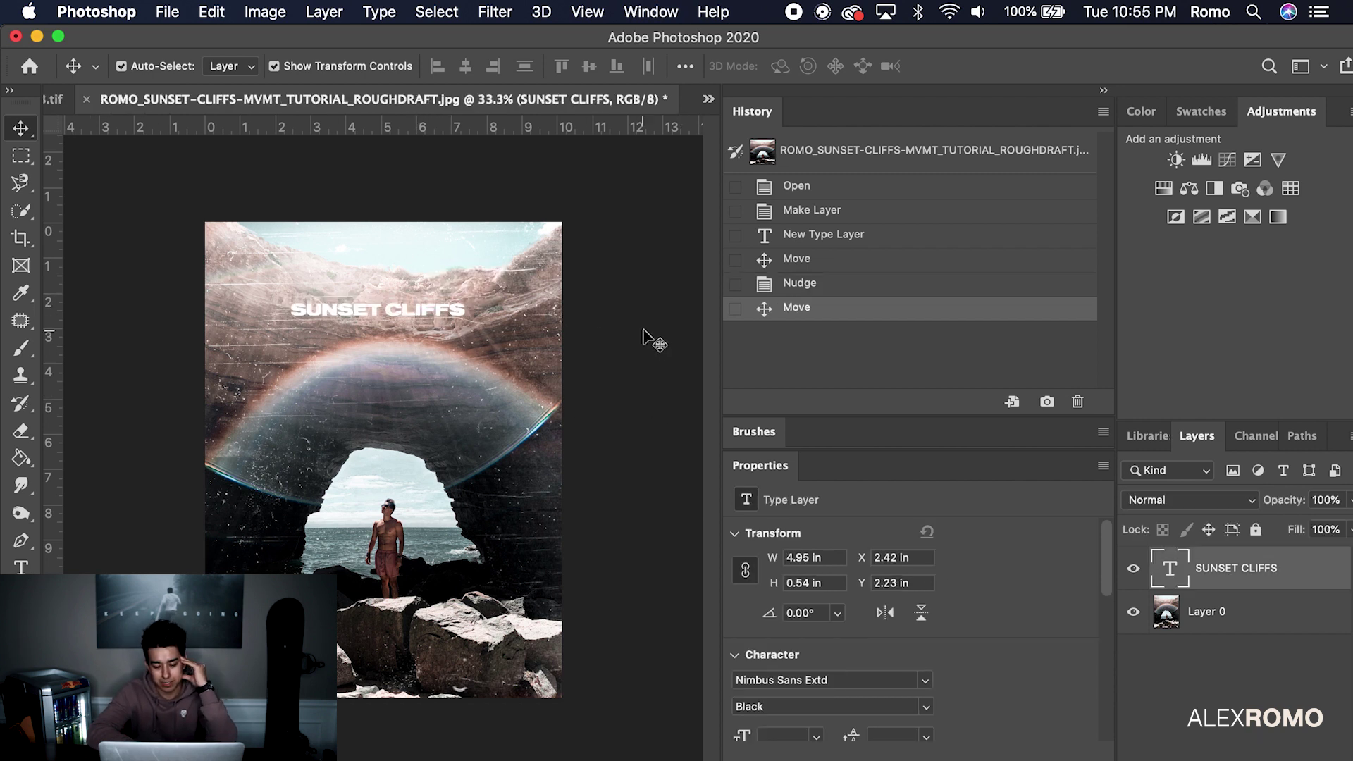
left_click(651, 374)
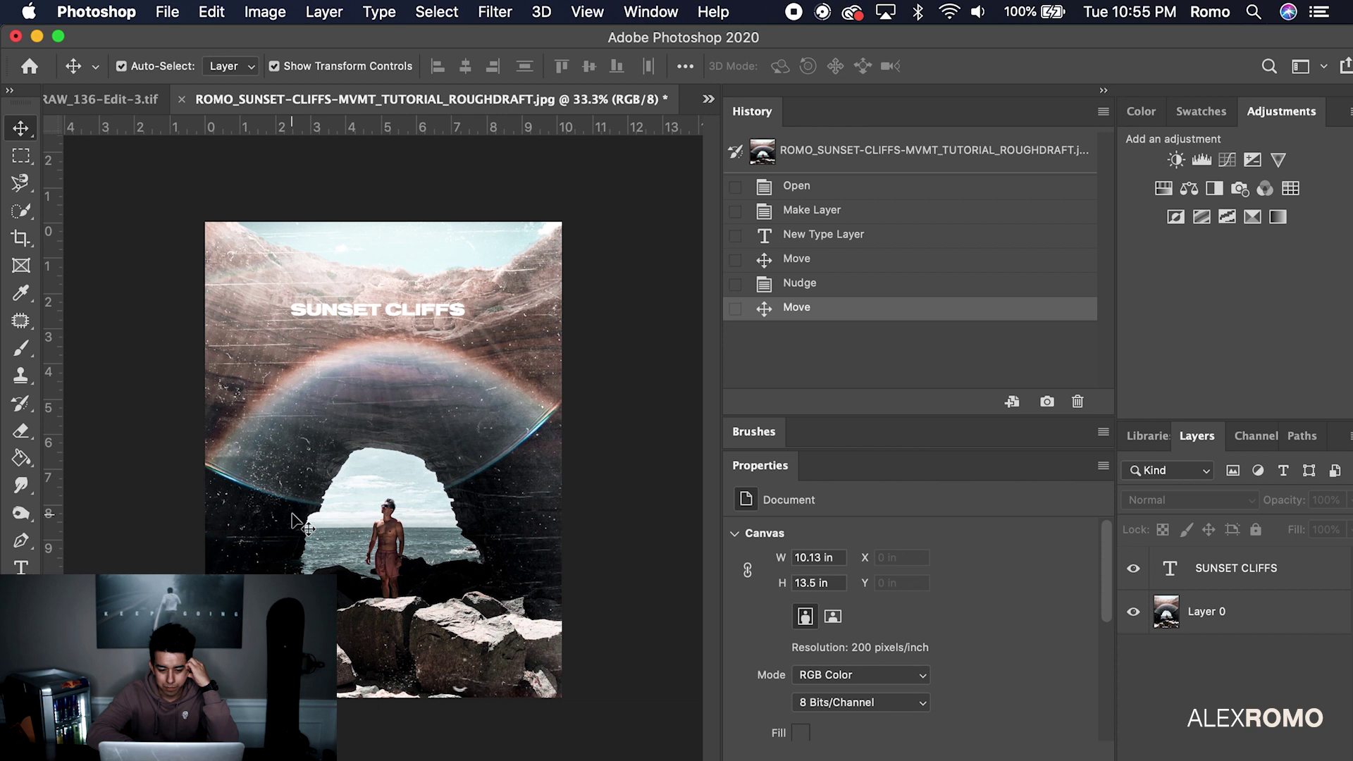
left_click(21, 567)
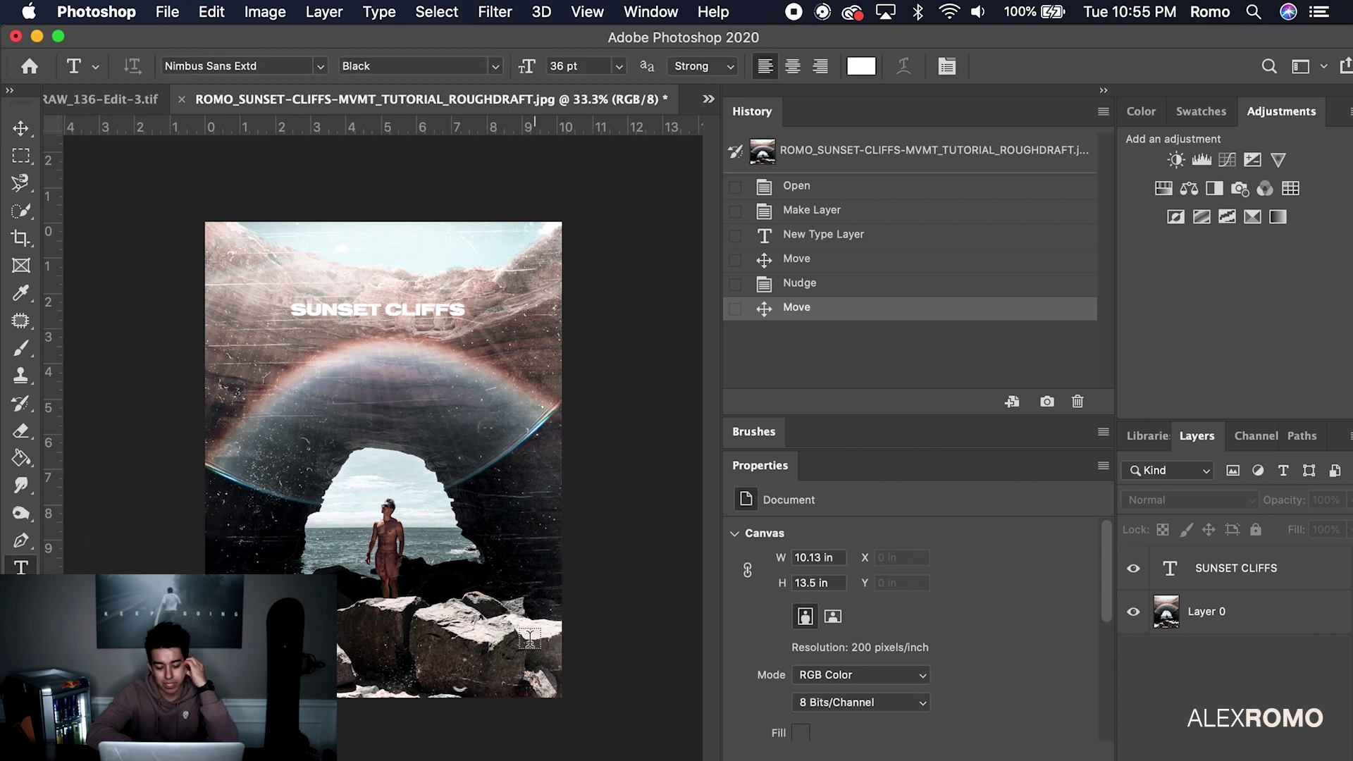
Step: Type the unstable-cliffs warning on the bottom-left rocks and set it to Arial 14 pt
left_click(340, 615)
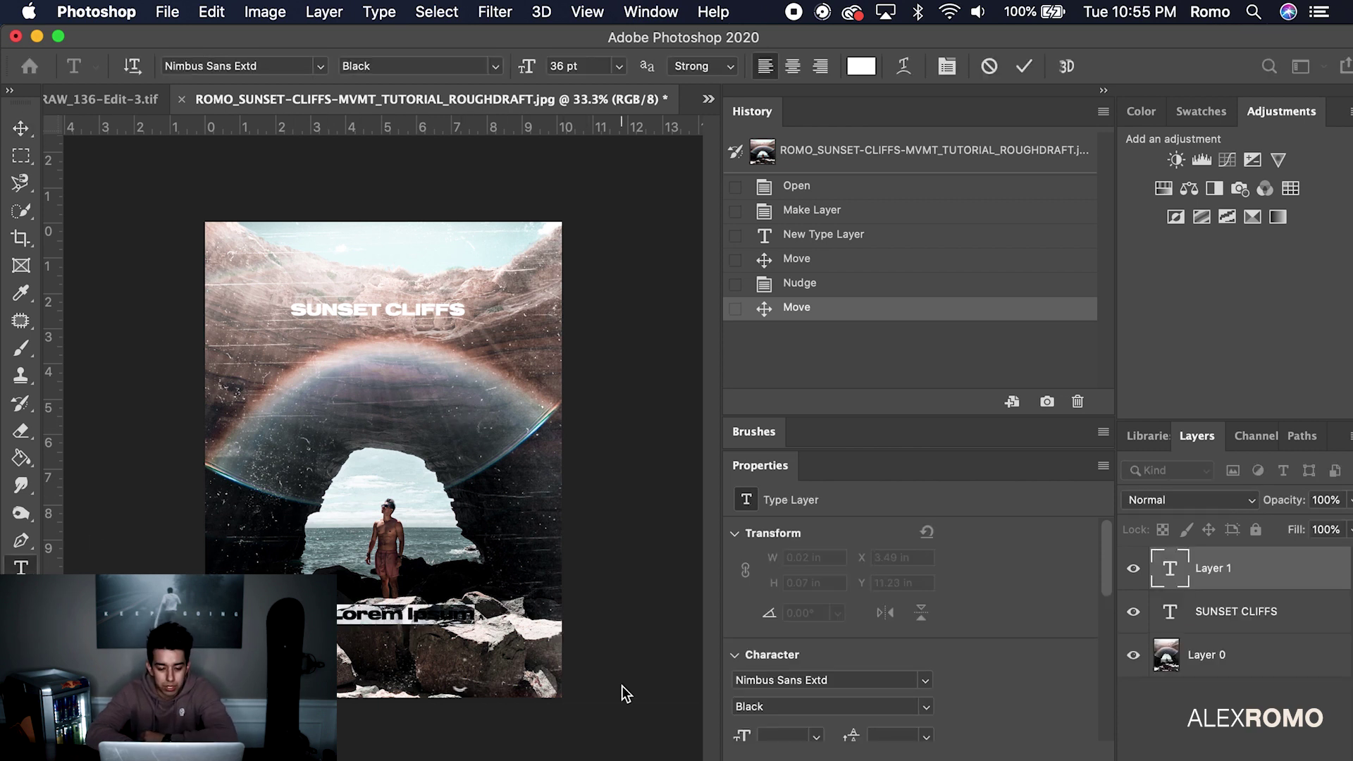
type("Wa")
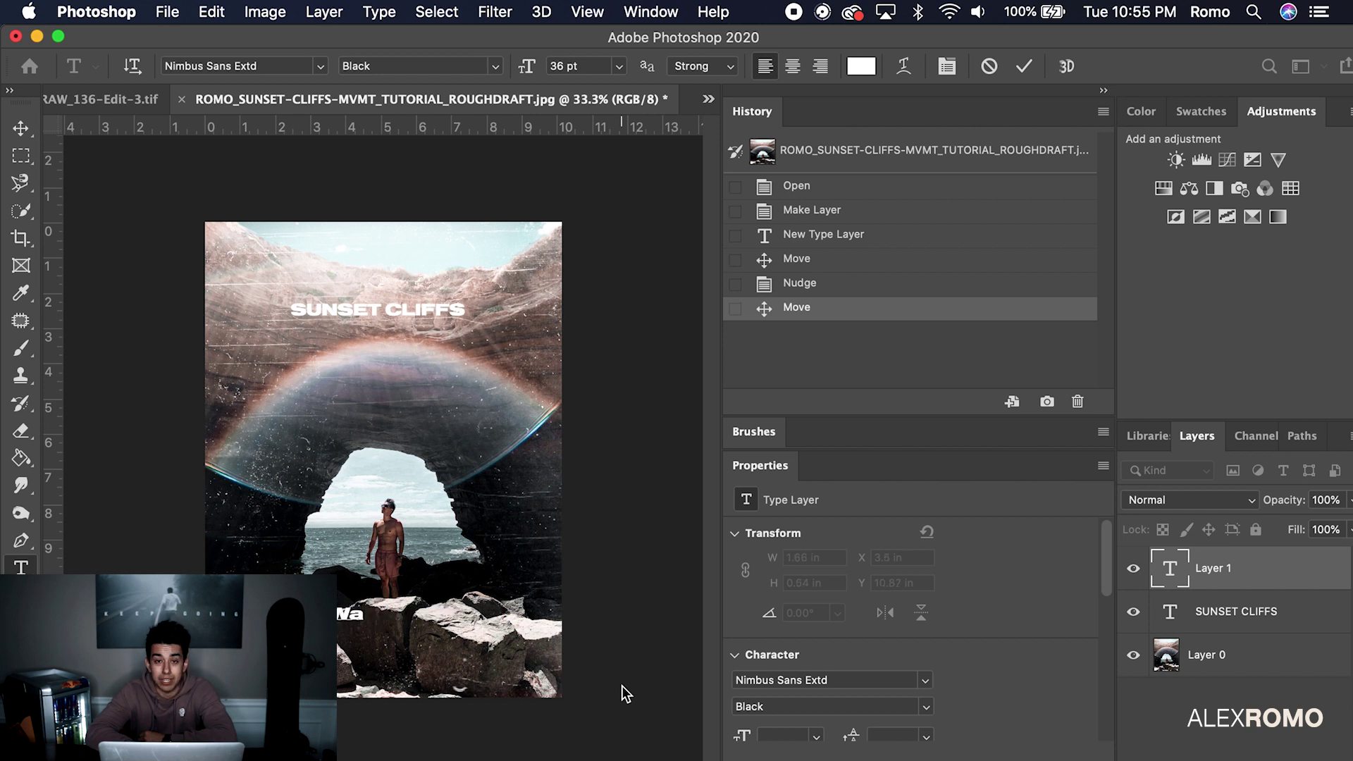
type("rning U")
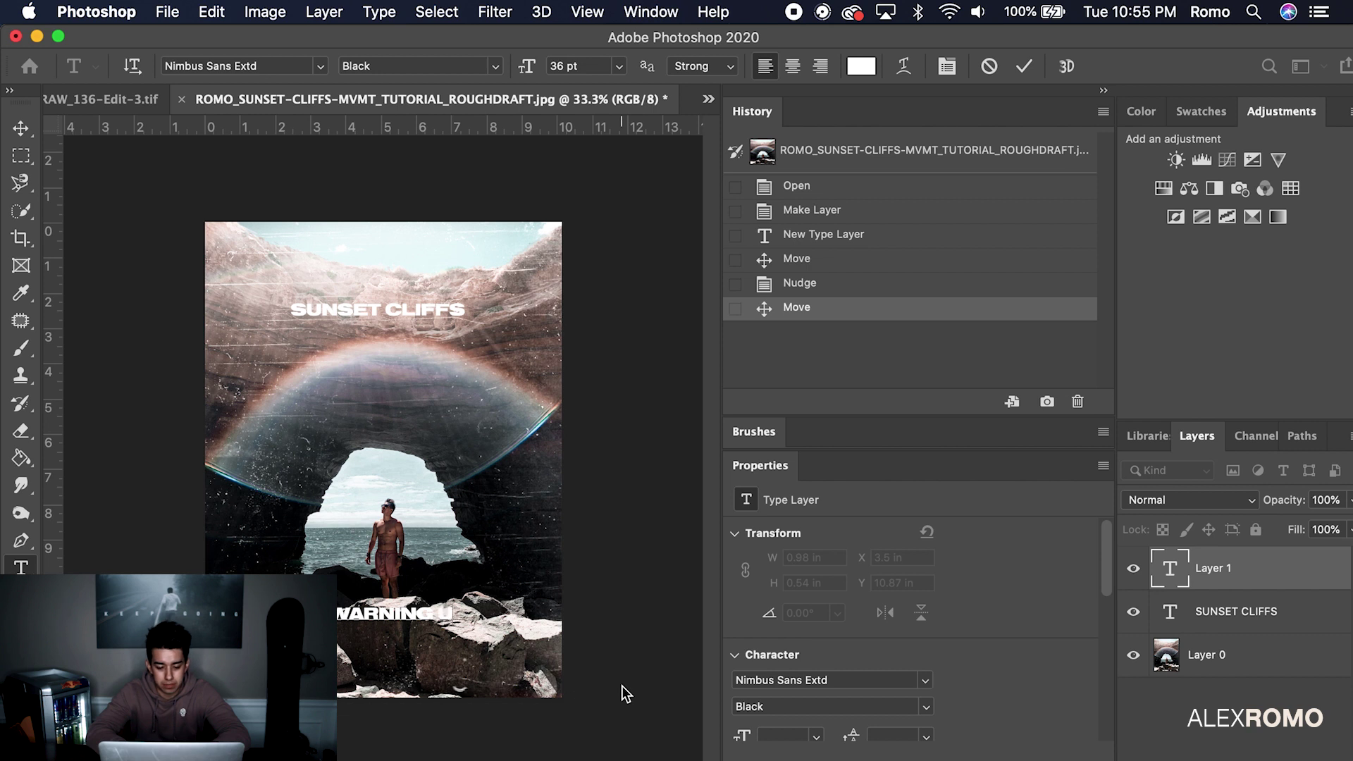
type("nstable Cli")
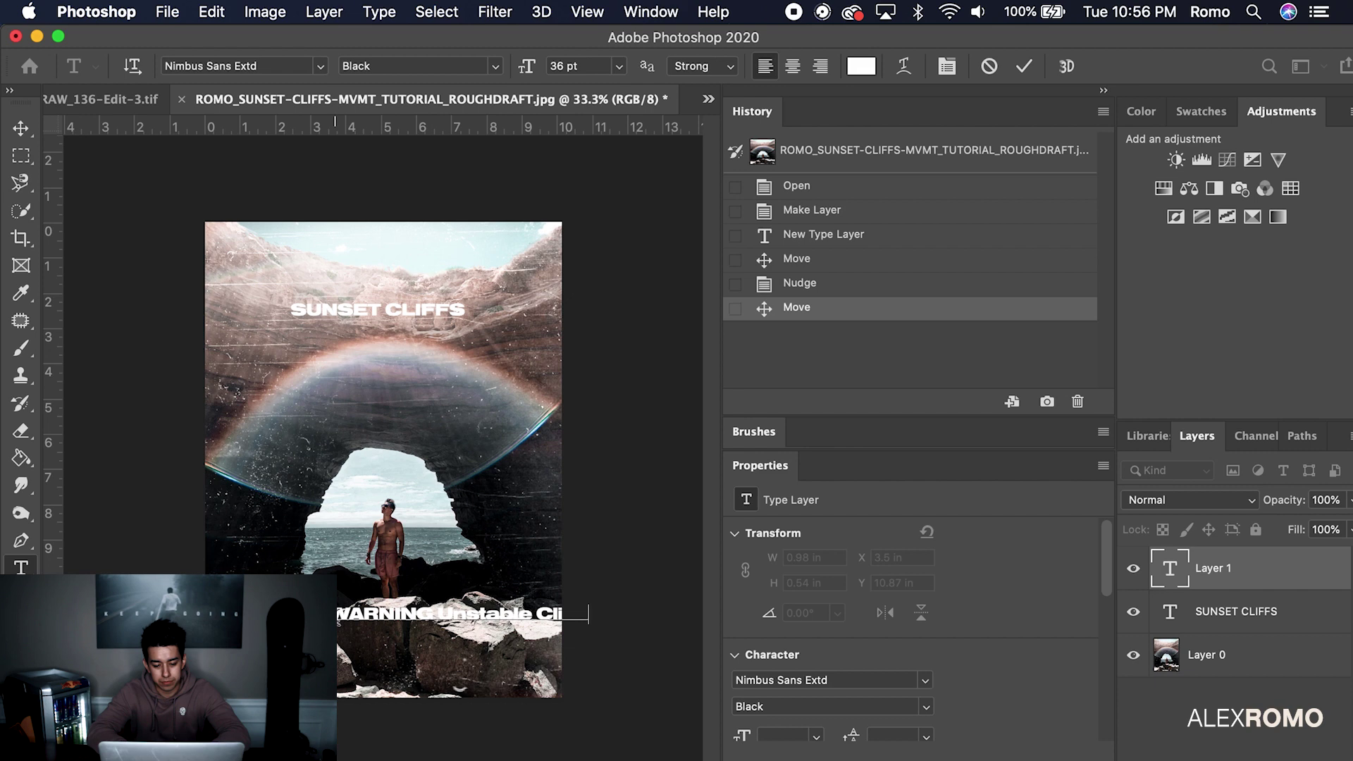
left_click_drag(338, 613, 683, 616)
left_click(926, 682)
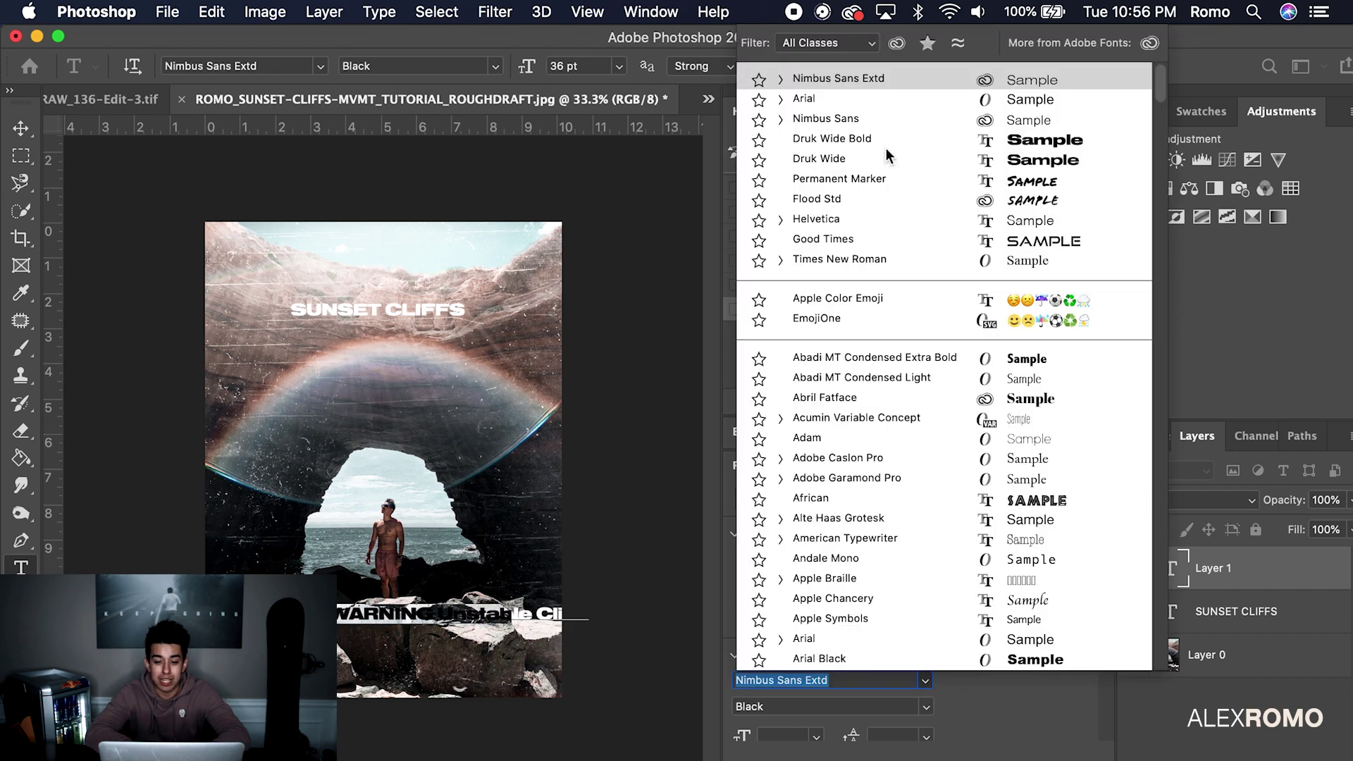
left_click(872, 103)
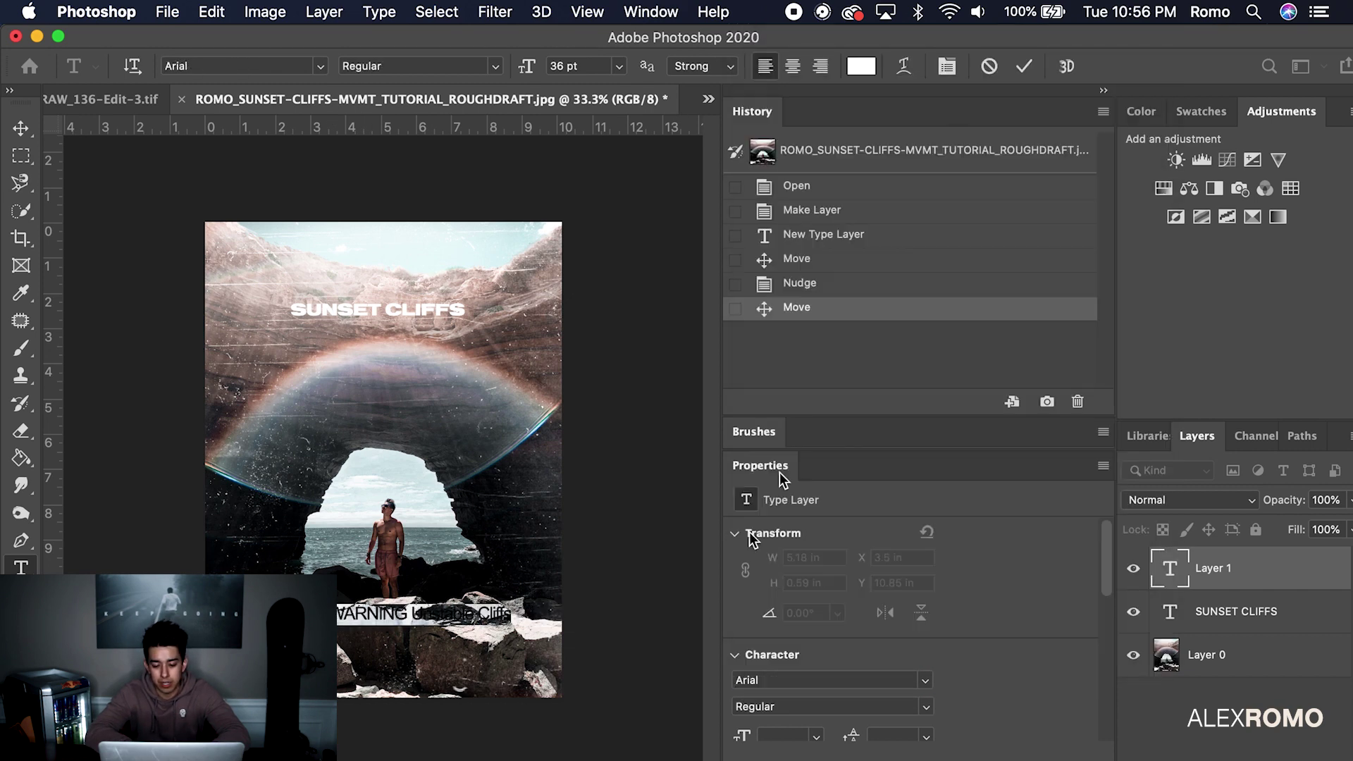
scroll(787, 675, "down", 3)
left_click(817, 620)
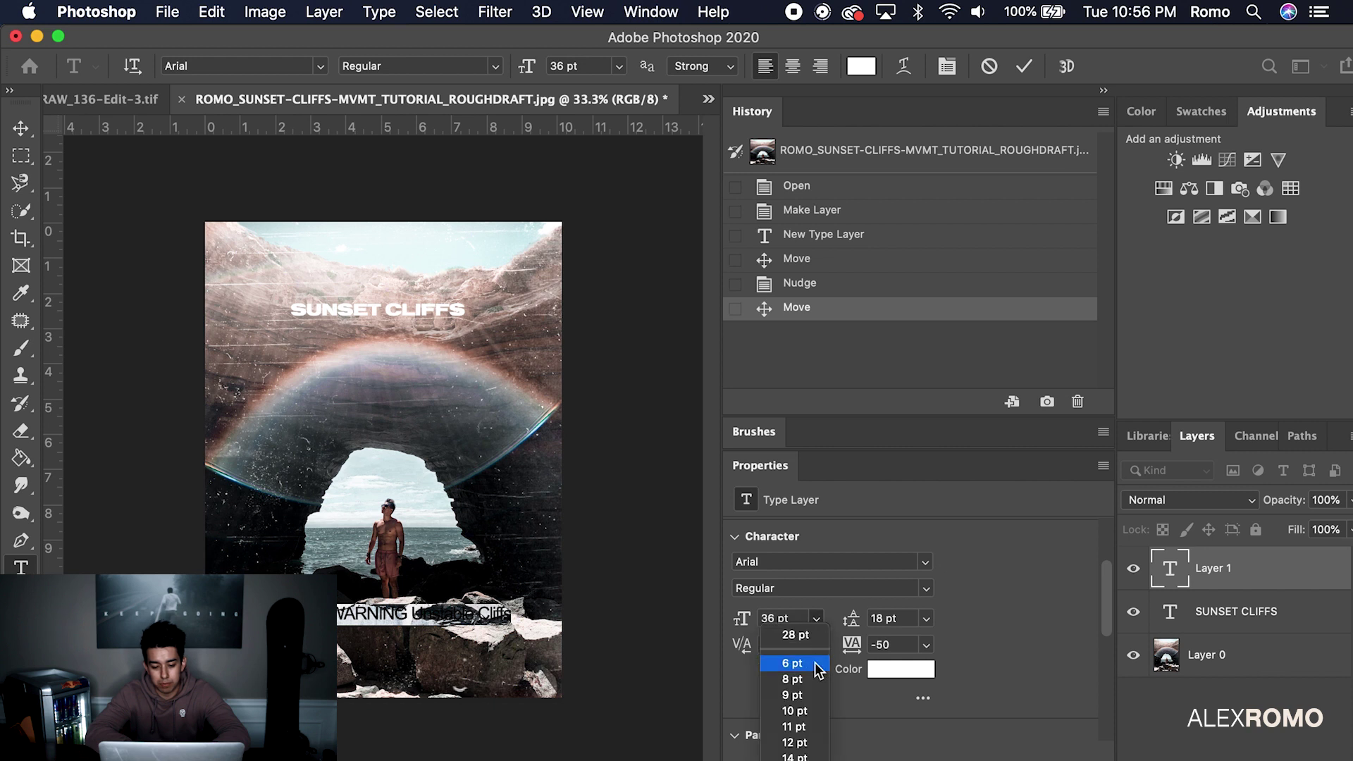
left_click(783, 733)
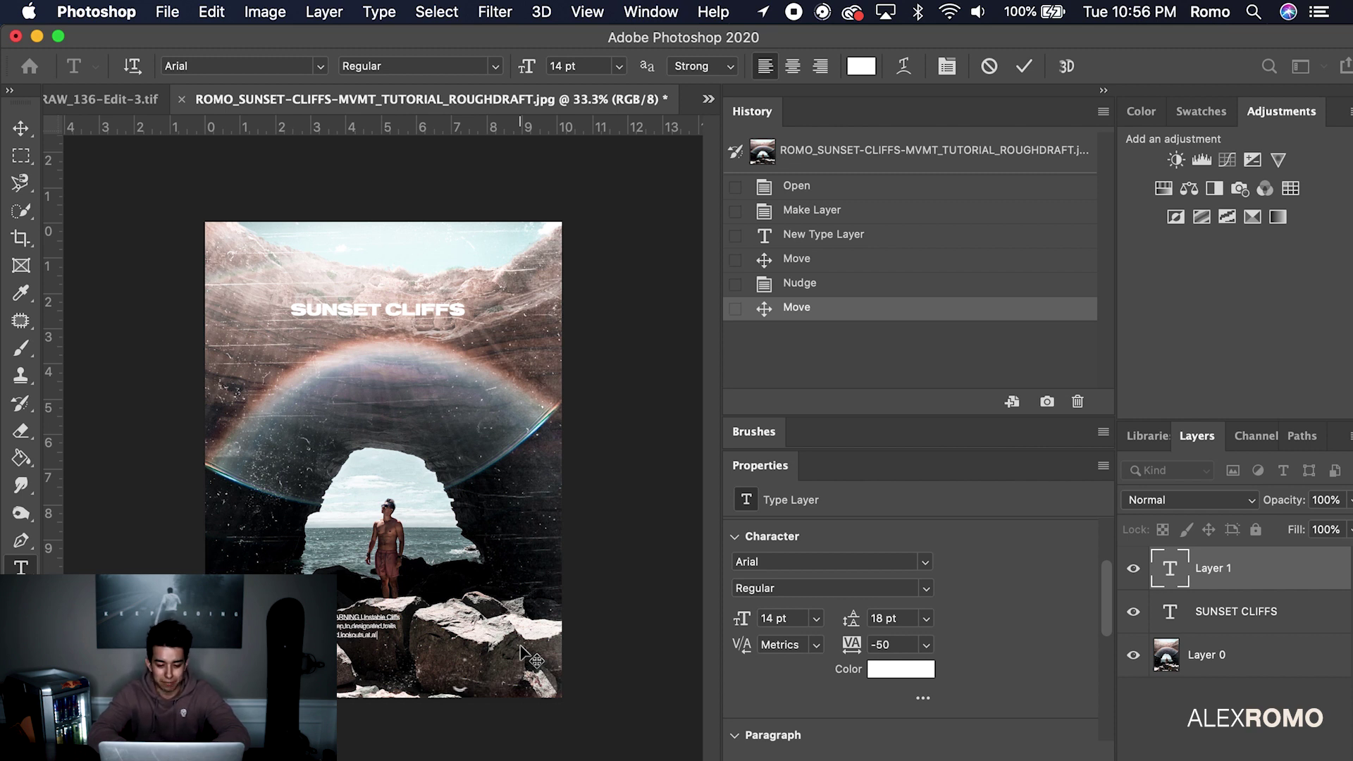
Step: Zoom in on the poster and make the word WARNING bold
key("super+equal")
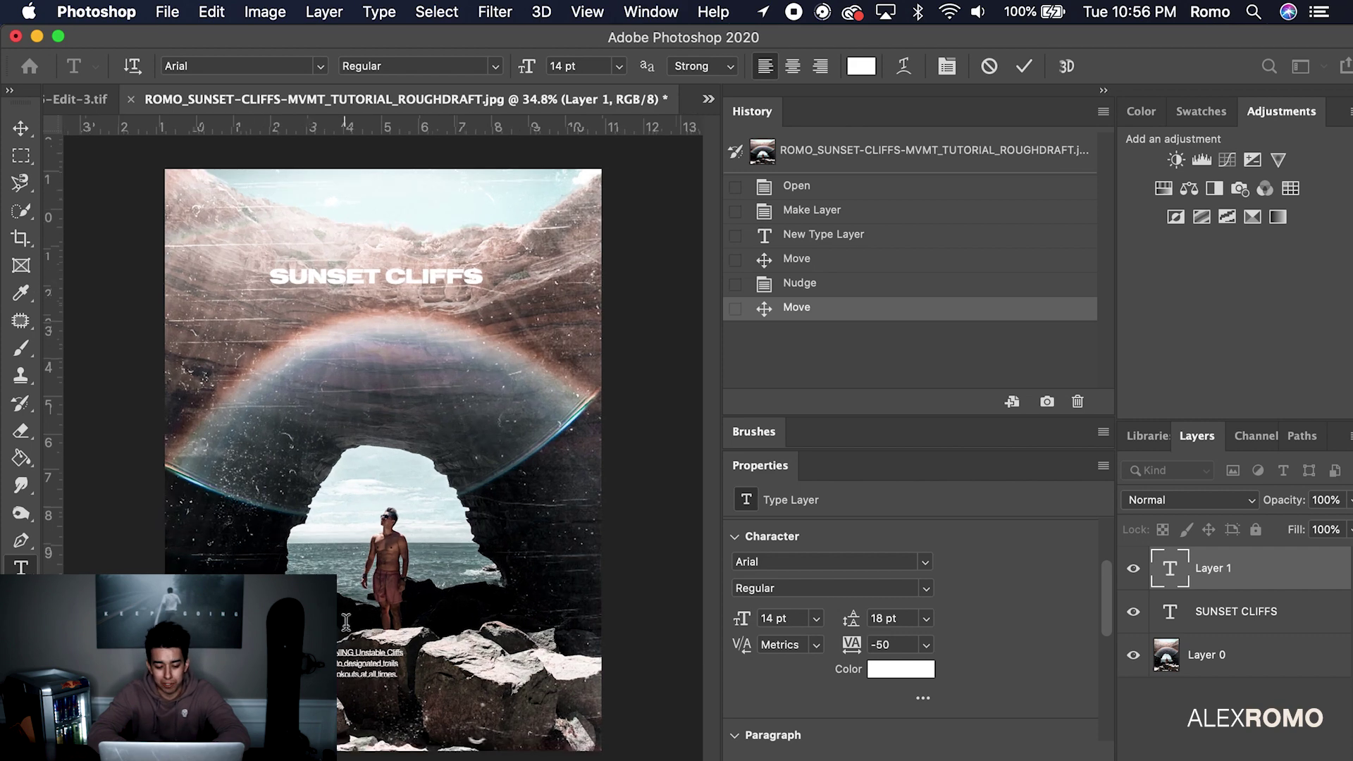
key("super+equal")
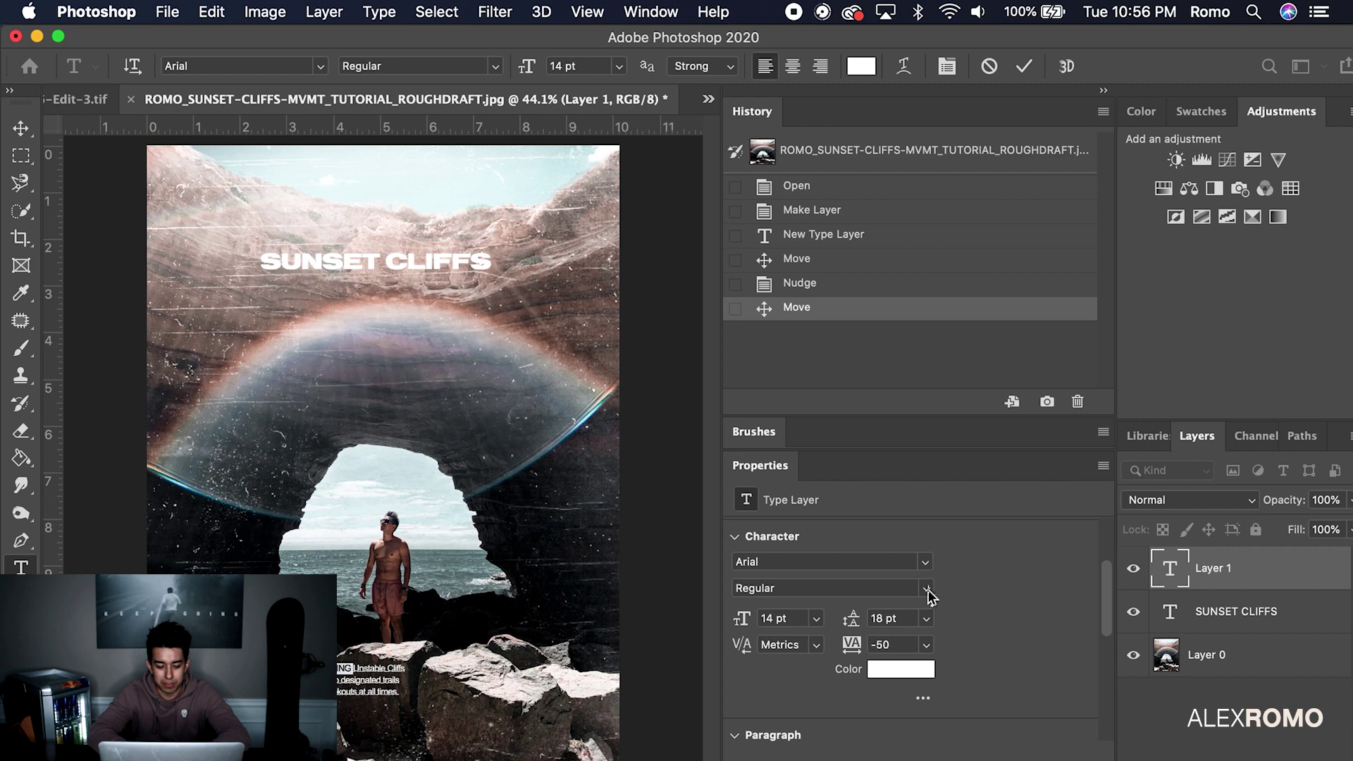
left_click(927, 591)
left_click(871, 623)
Step: Commit the notice and drag it to the poster's bottom-right corner
left_click(392, 689)
key("super+Return")
left_click_drag(389, 689, 573, 724)
scroll(589, 737, "down", 1)
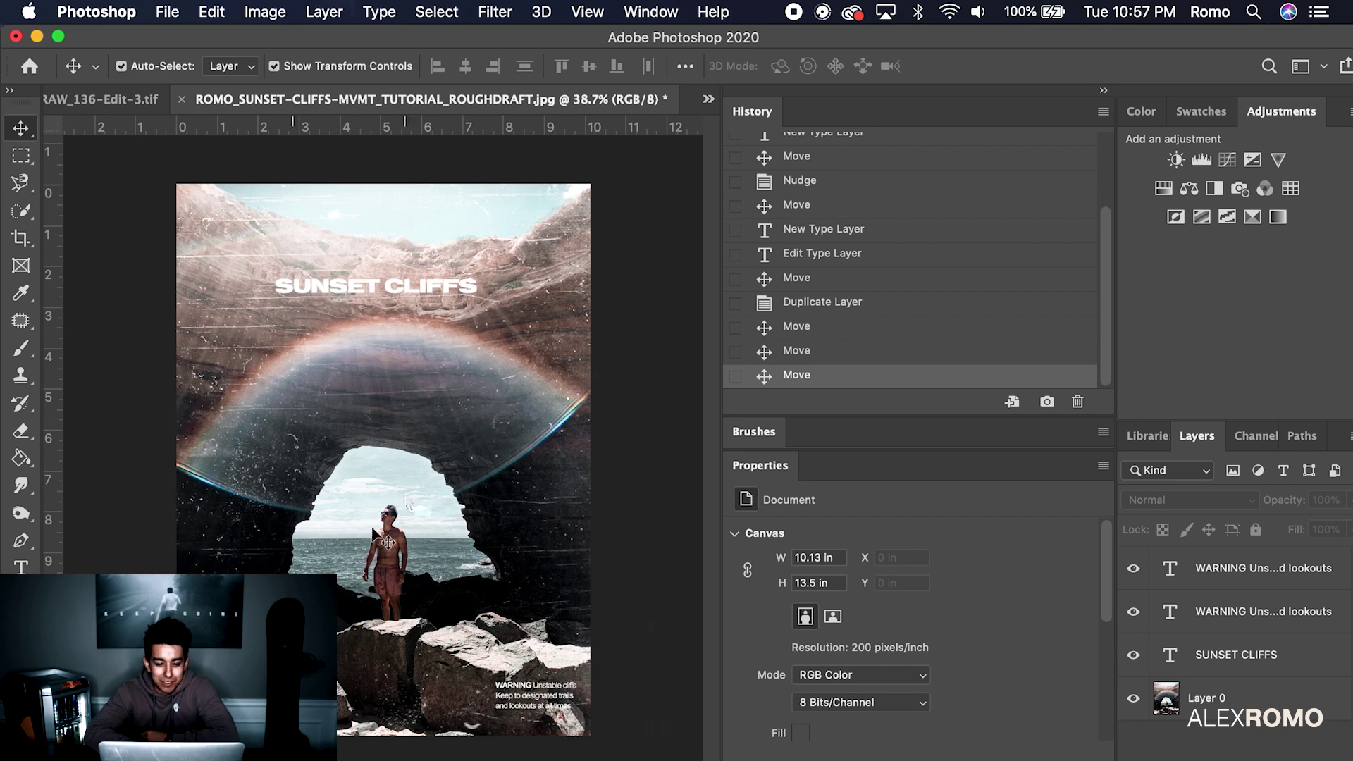
key("super+Tab")
Step: Search Google for 'sunset cliffs open ceiling cave' and show the results on Maps
key("super+n")
type("sunset")
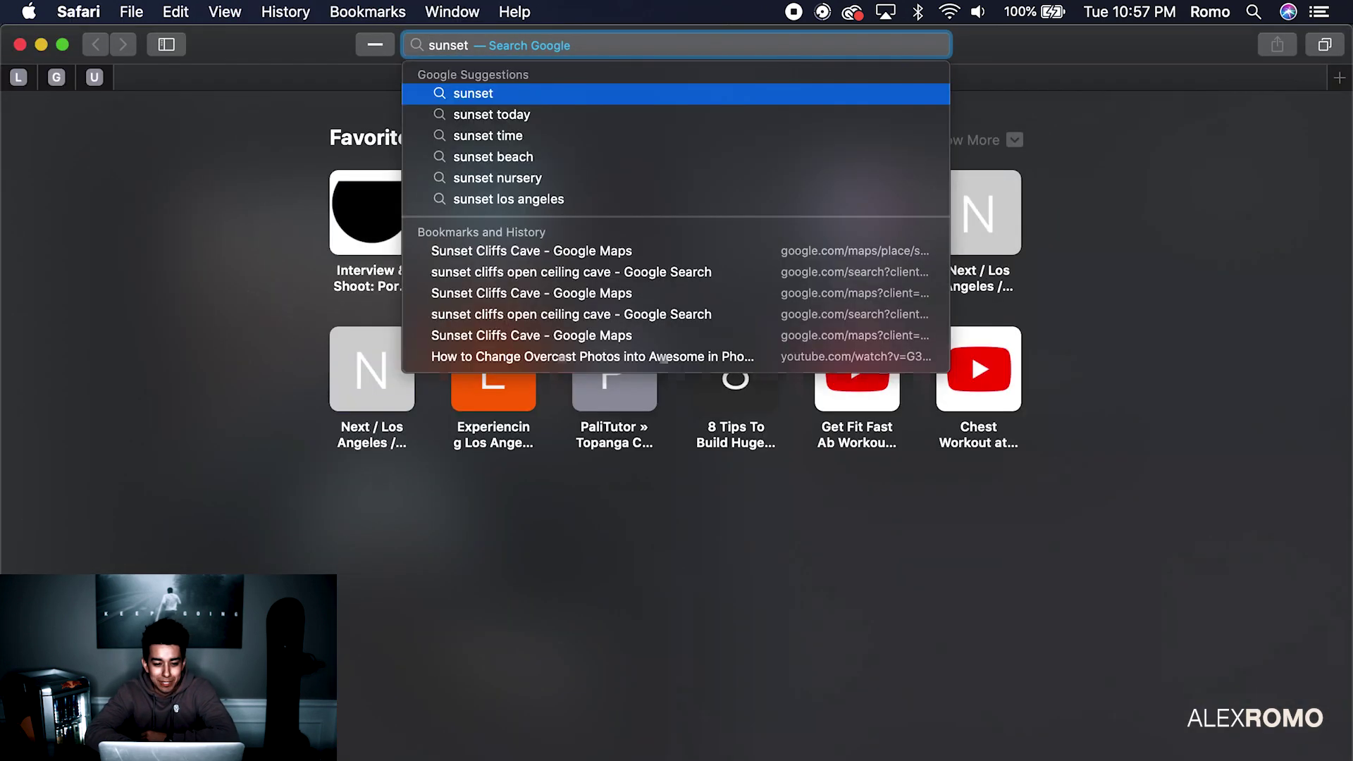
type(" cliffs open ceiling cave")
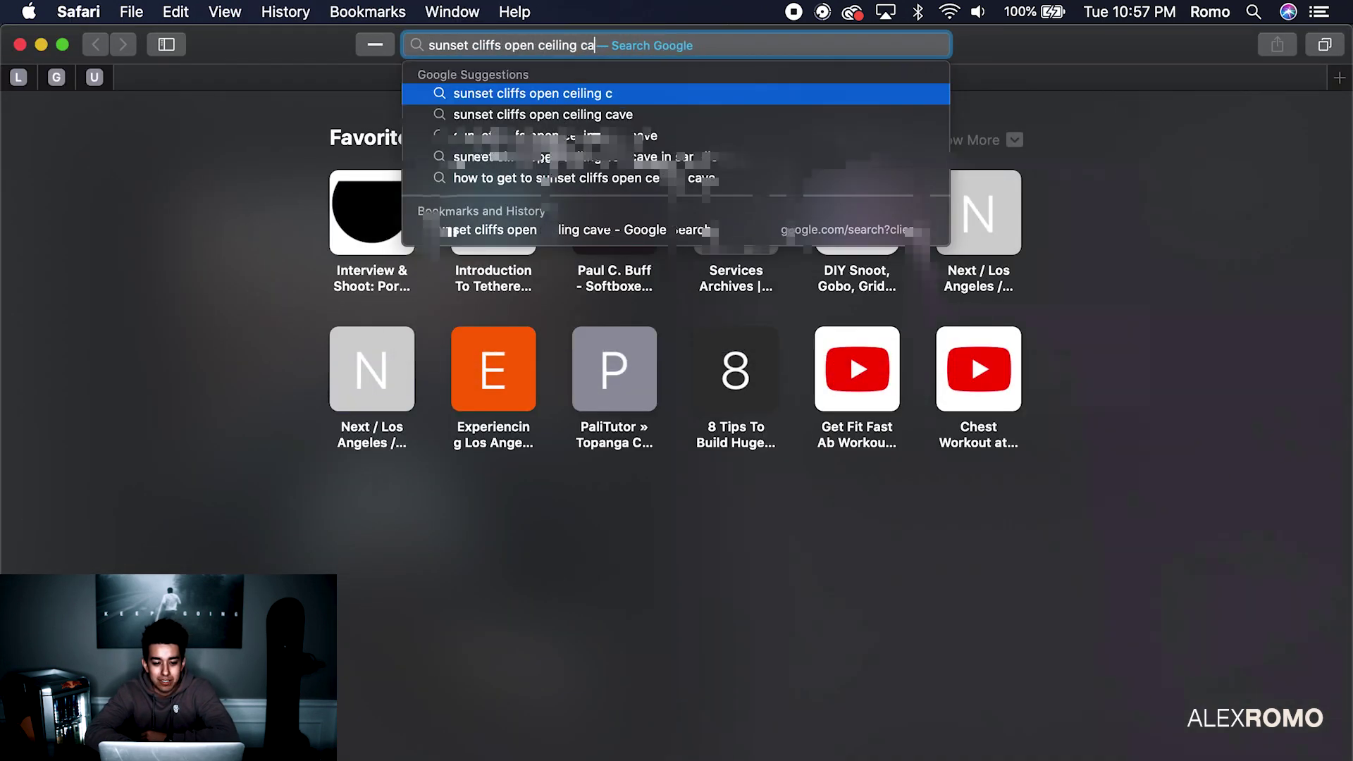
key("Return")
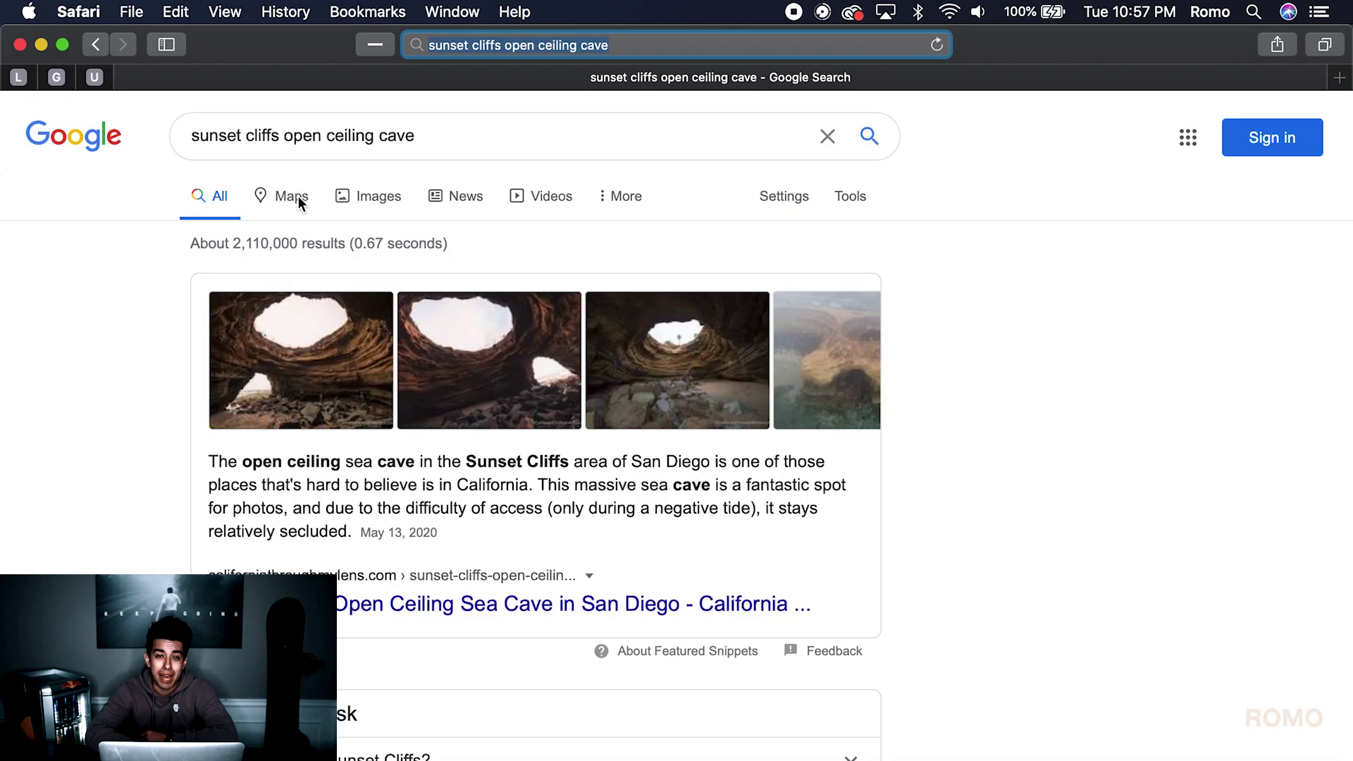
left_click(298, 196)
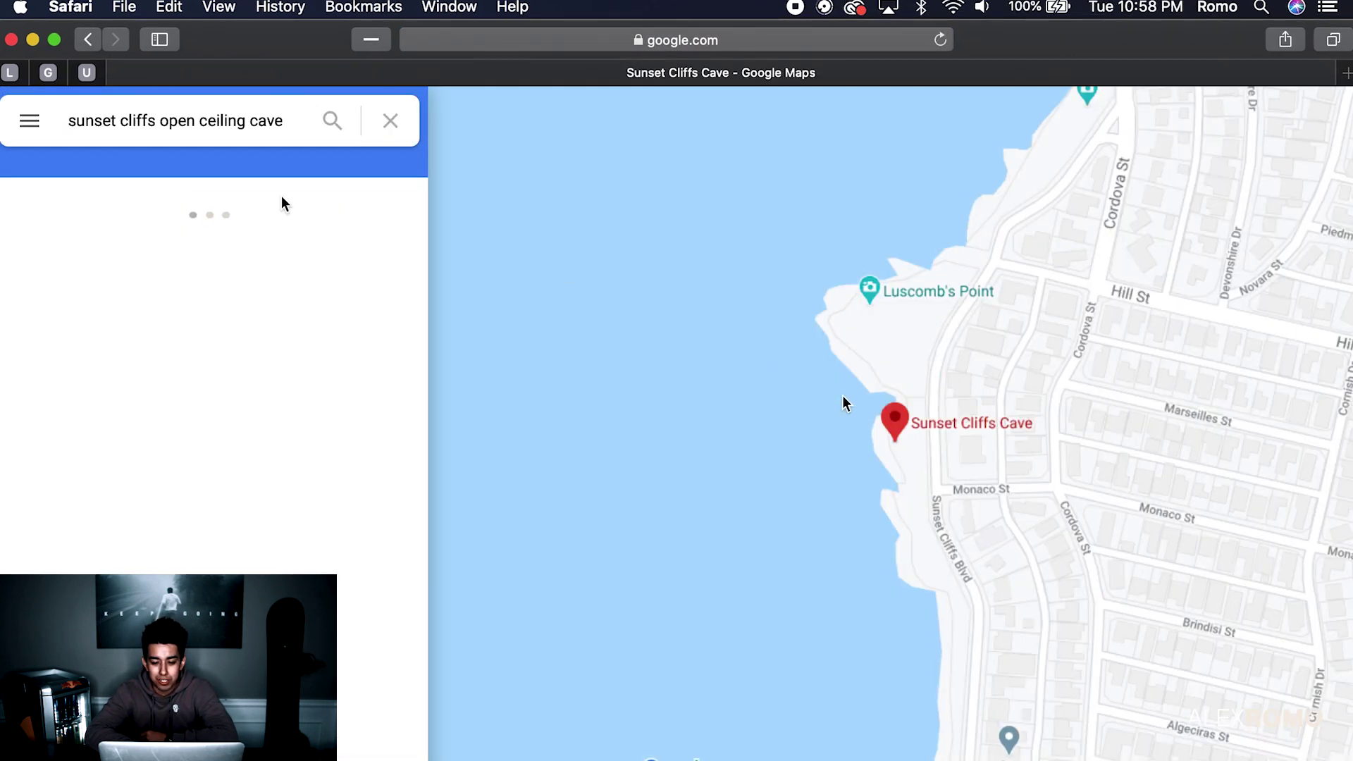
Step: Drop a What's here? pin beside the cave and select its coordinates 32°43'28.7"N 117°15'22.1"W
right_click(938, 423)
mouse_move(907, 430)
left_mouse_down()
mouse_move(882, 421)
mouse_move(893, 419)
left_mouse_up()
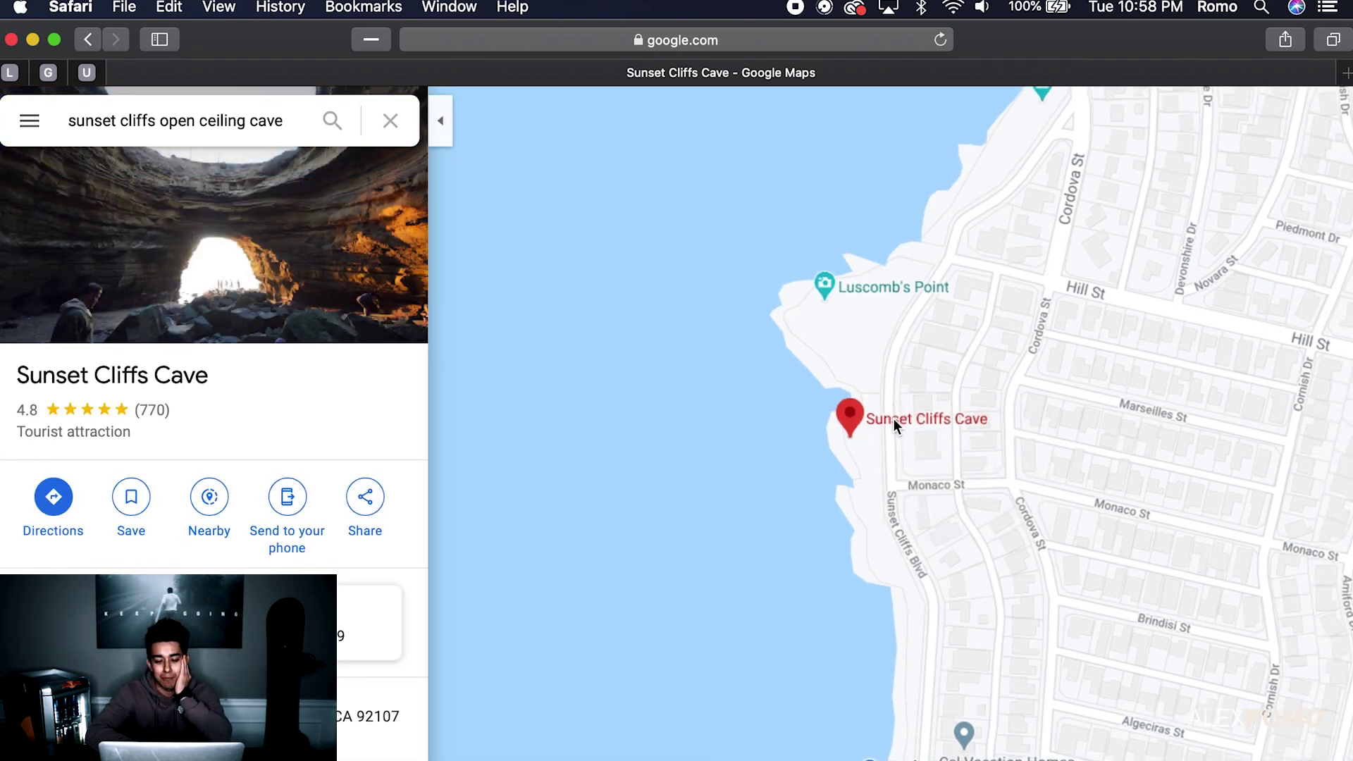
right_click(853, 418)
left_click(855, 423)
left_click_drag(910, 425, 912, 427)
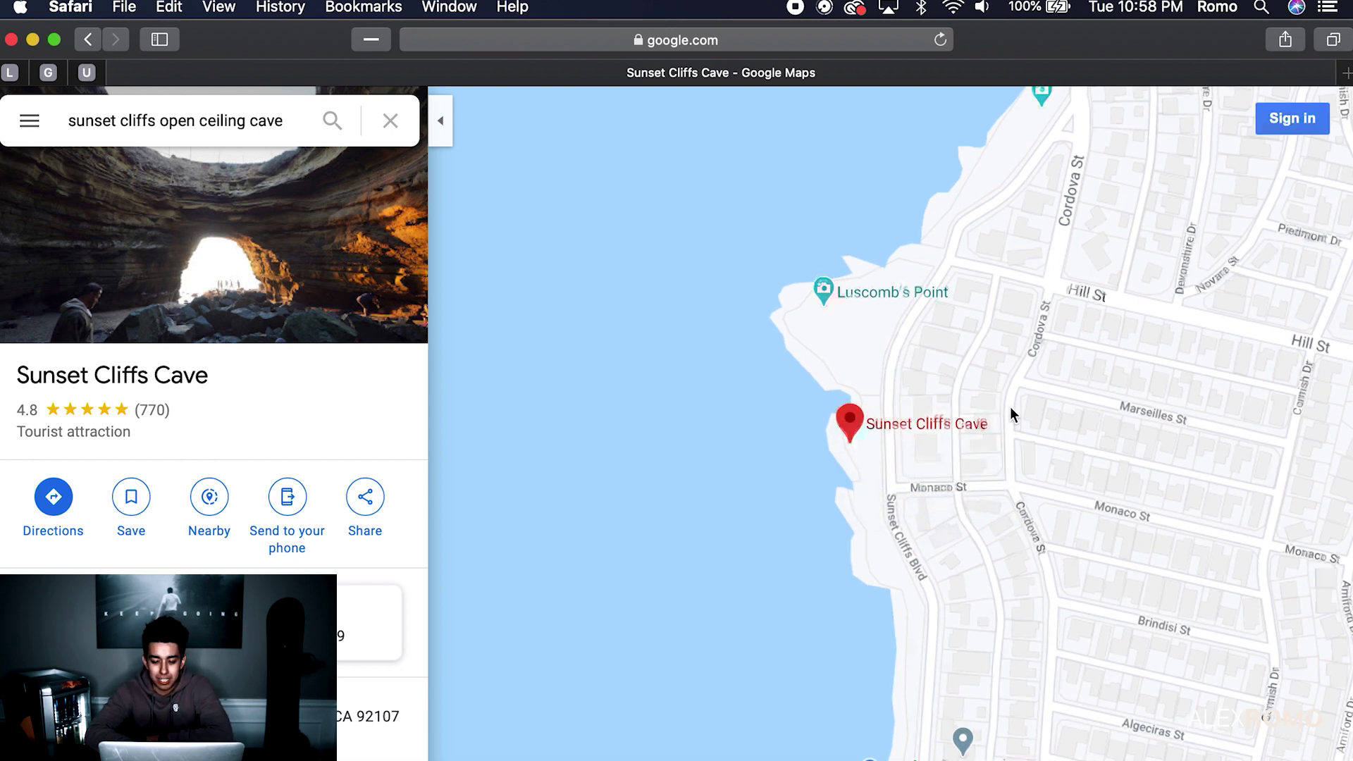
scroll(1009, 408, "down", 2)
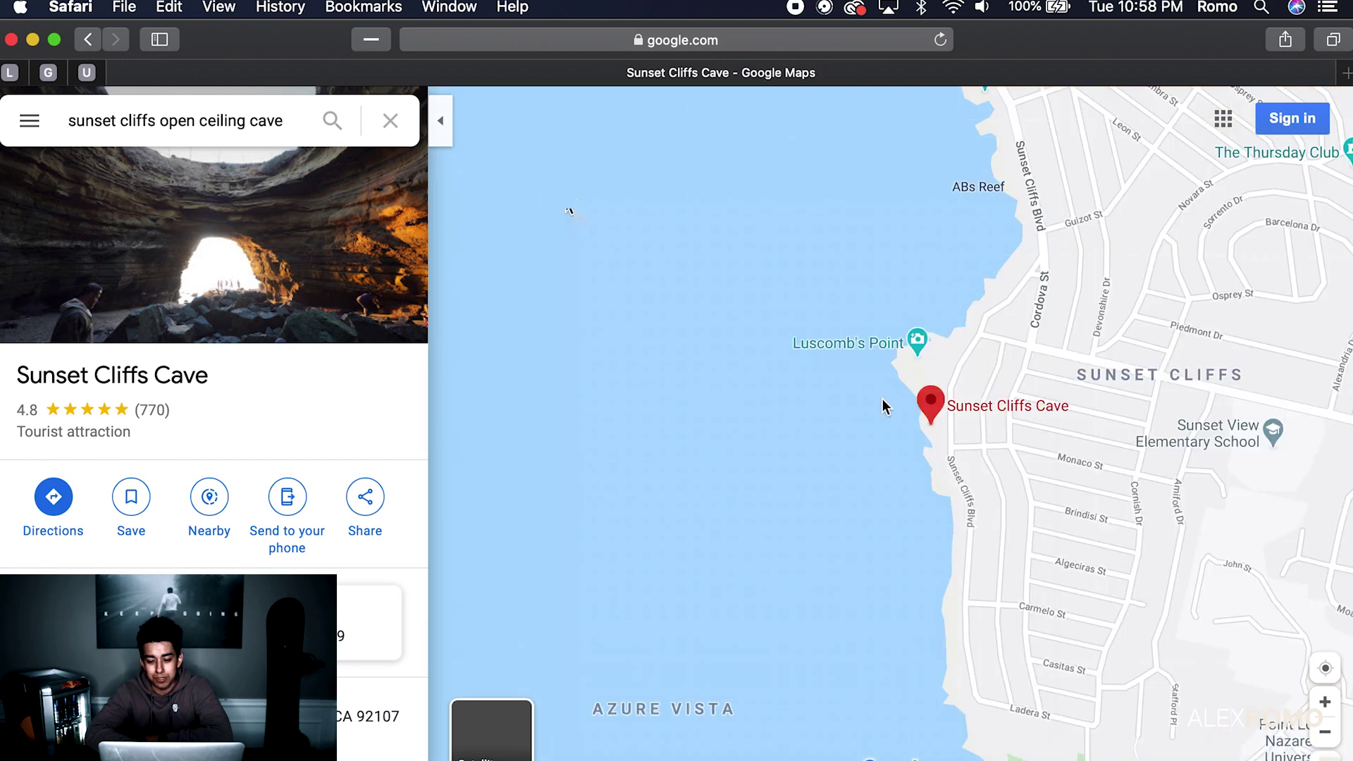
right_click(1007, 409)
left_click(1074, 502)
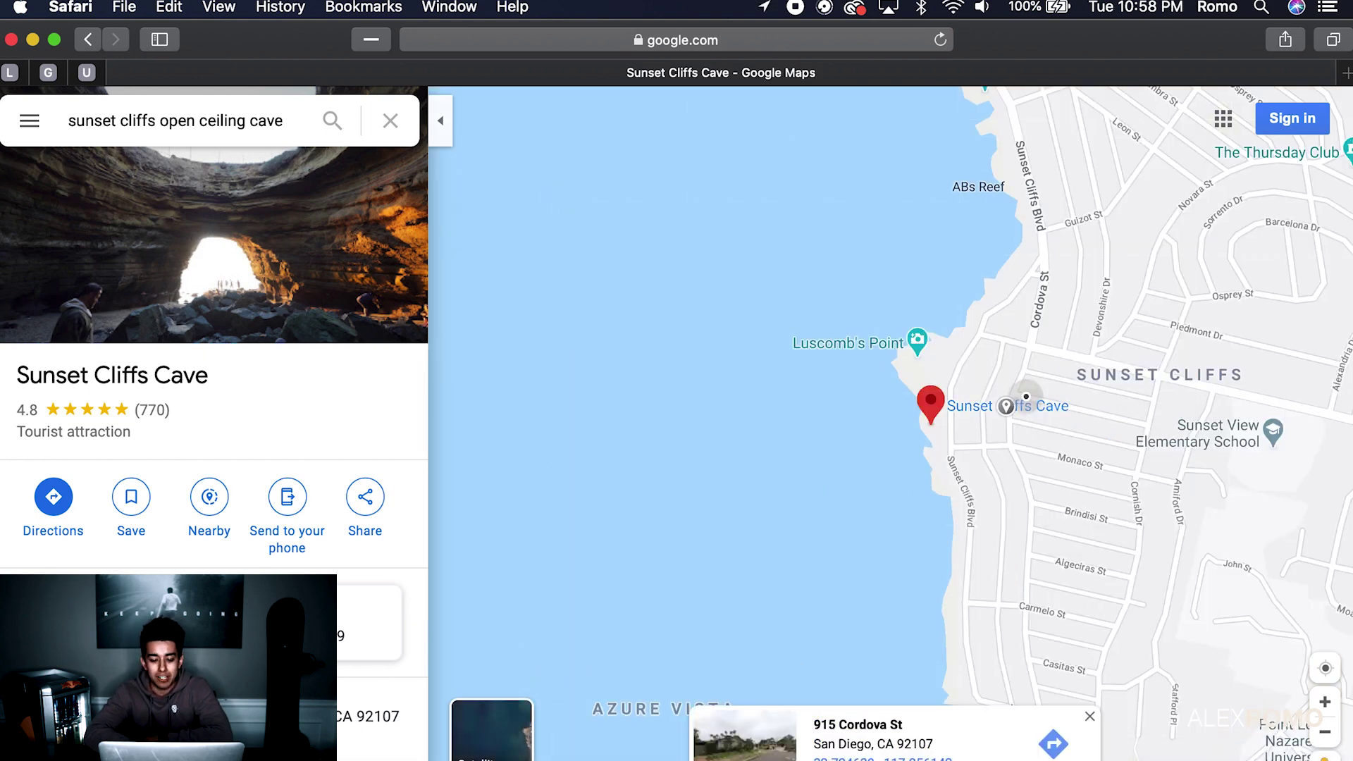
left_click(881, 757)
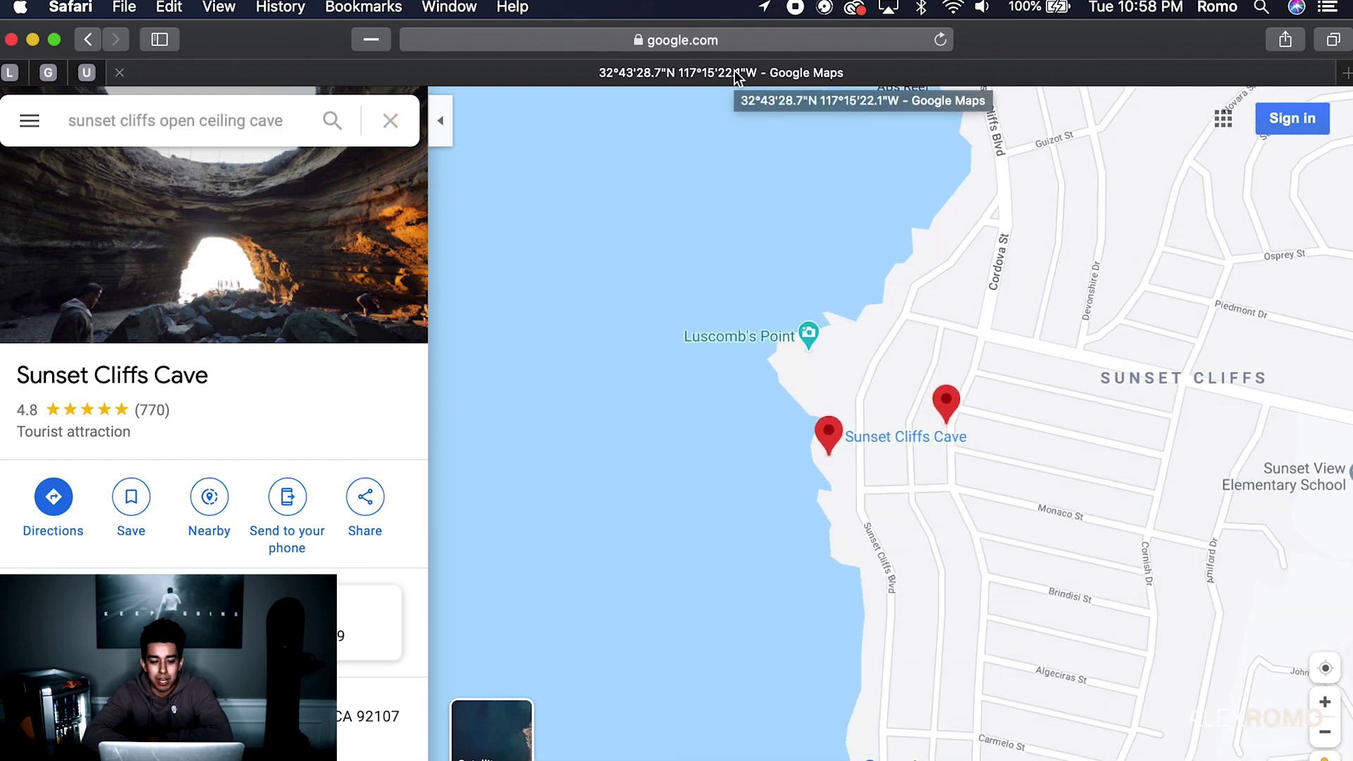
triple_click(272, 375)
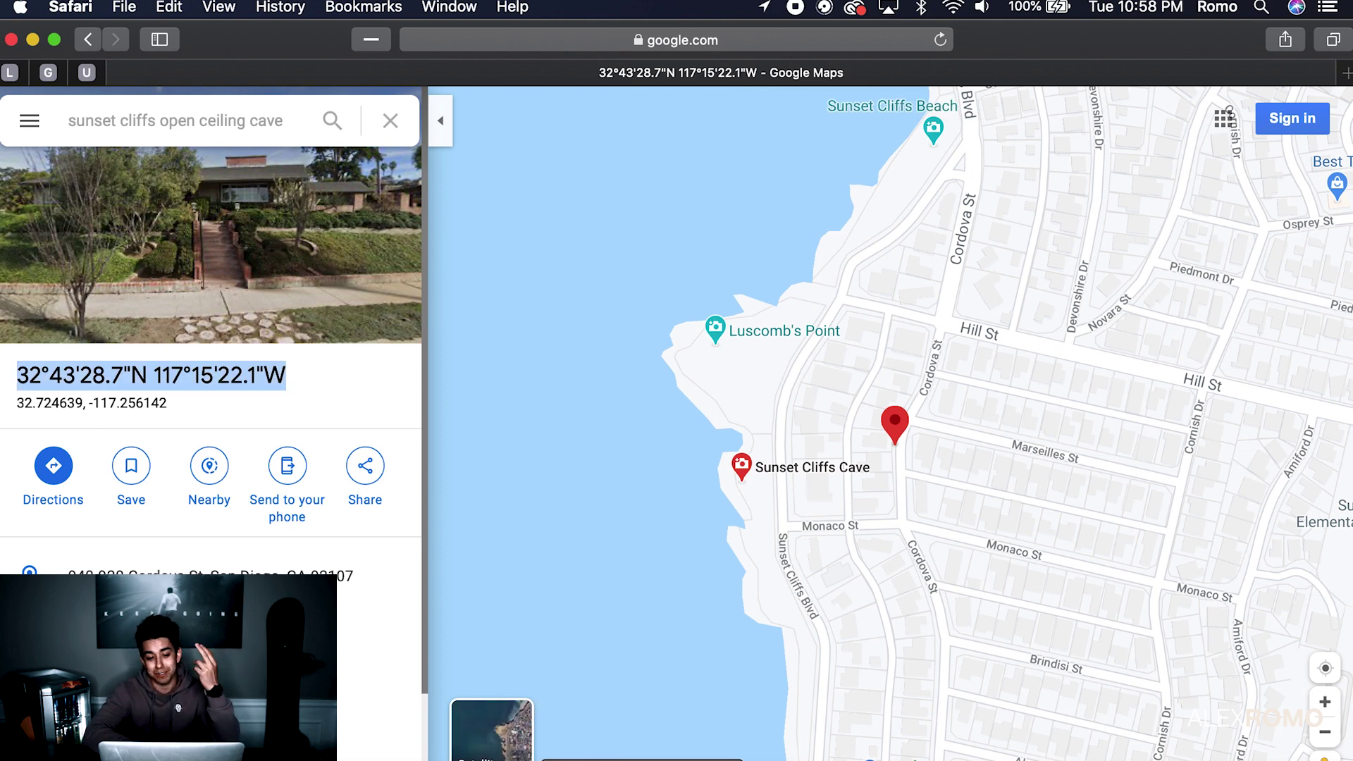
key("super+Tab")
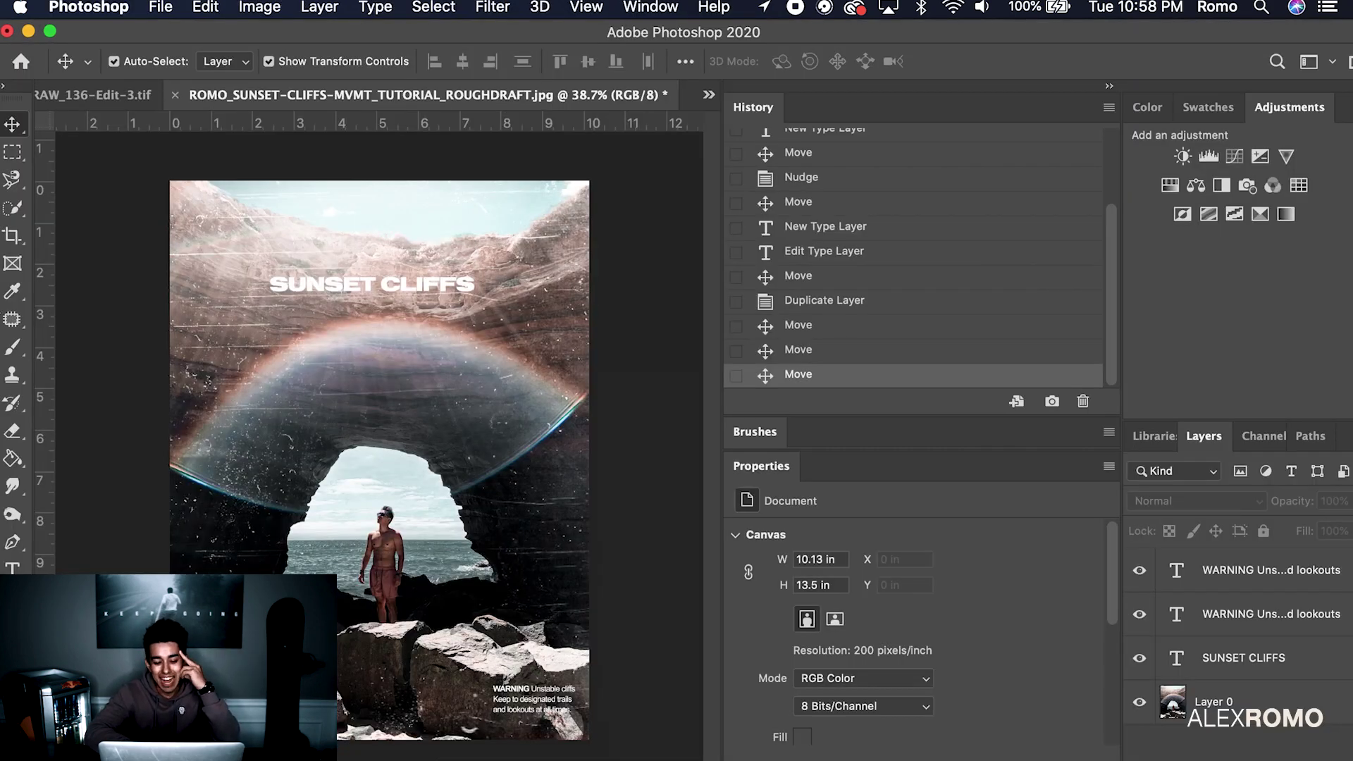
Step: Paste the GPS coordinates as a new text line below the title
key("t")
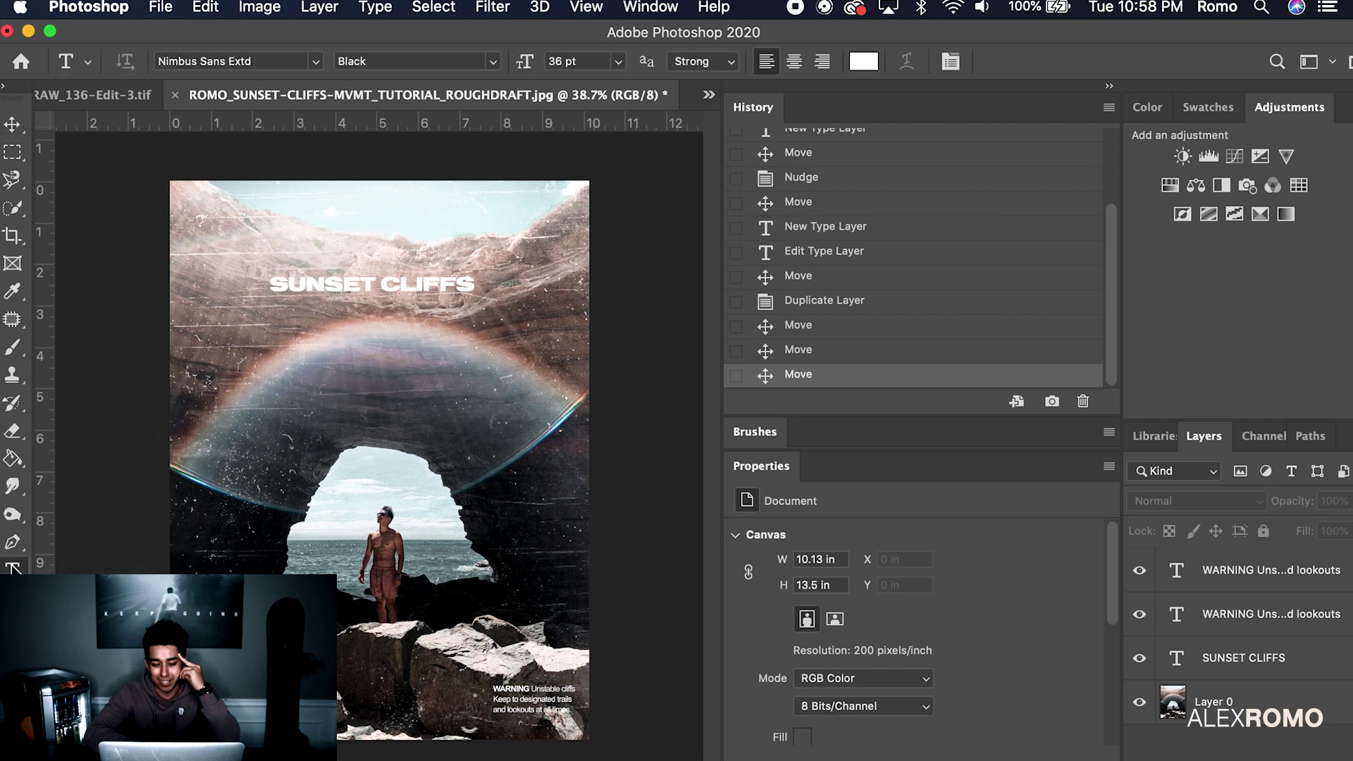
left_click(293, 318)
key("super+v")
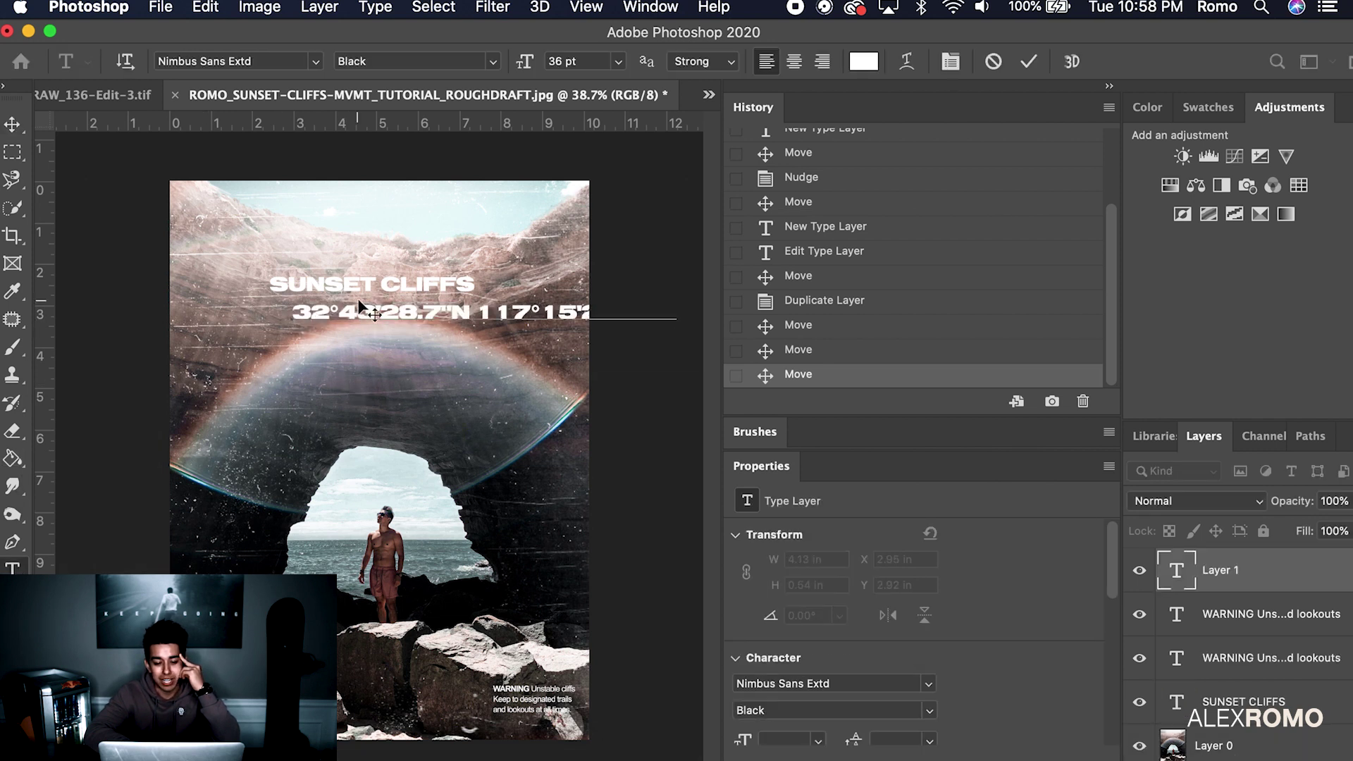
key("super+a")
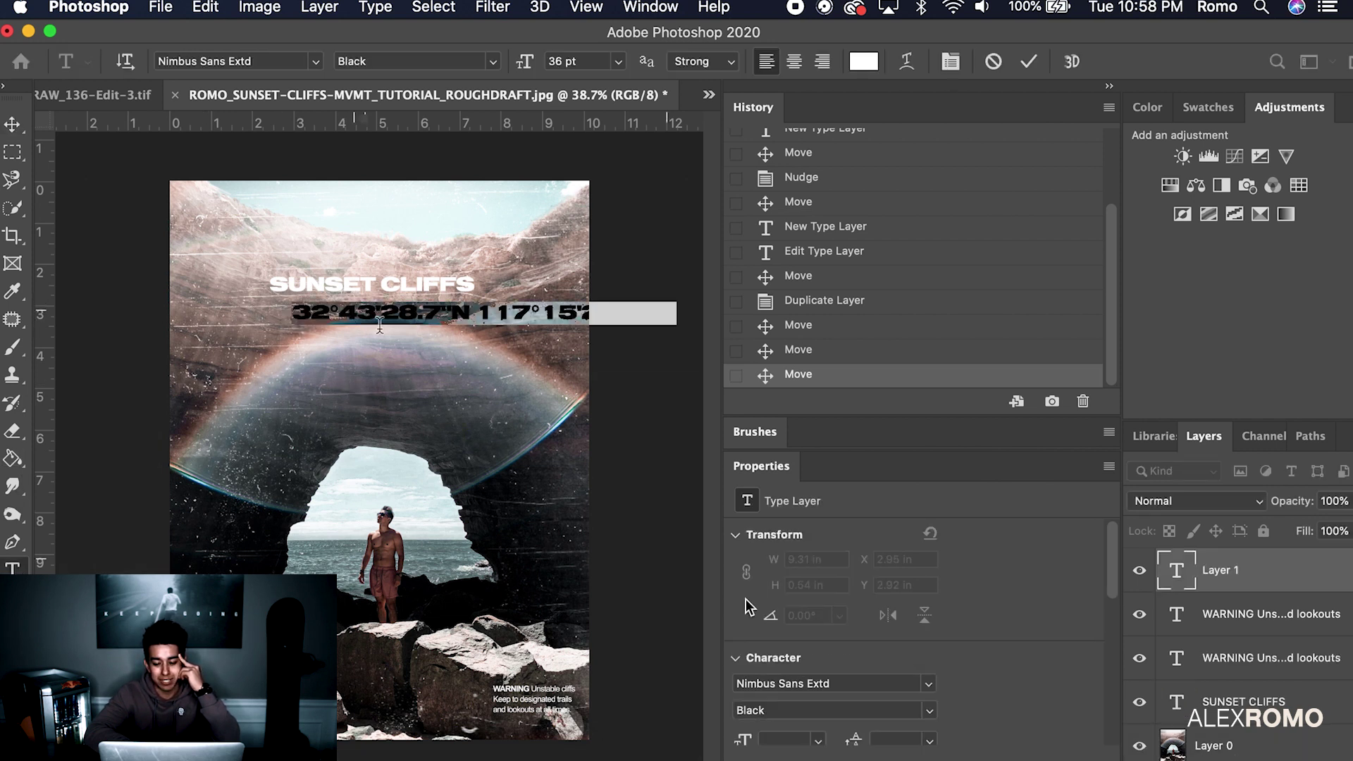
Step: Set the coordinates text to Nimbus Sans Regular Italic, 24 pt
left_click(908, 689)
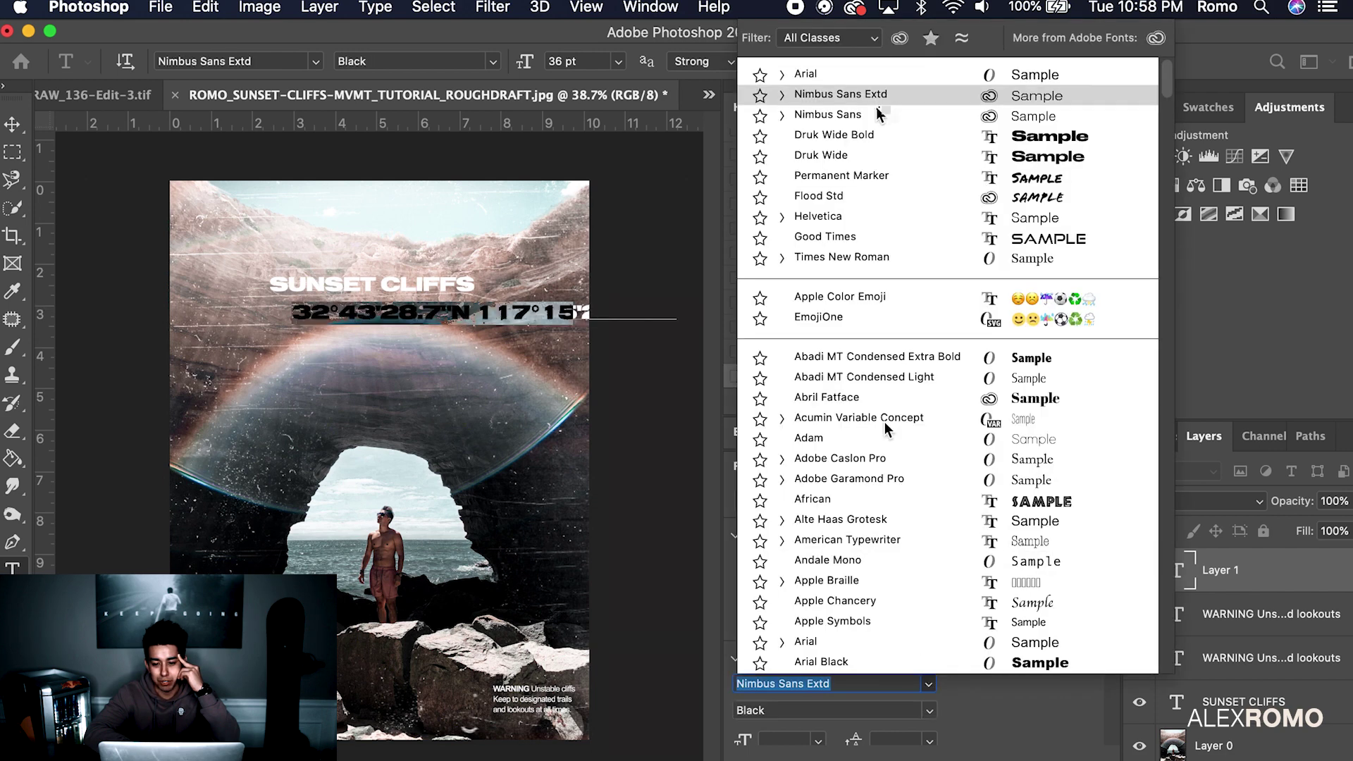
key("Down")
key("Return")
left_click(926, 708)
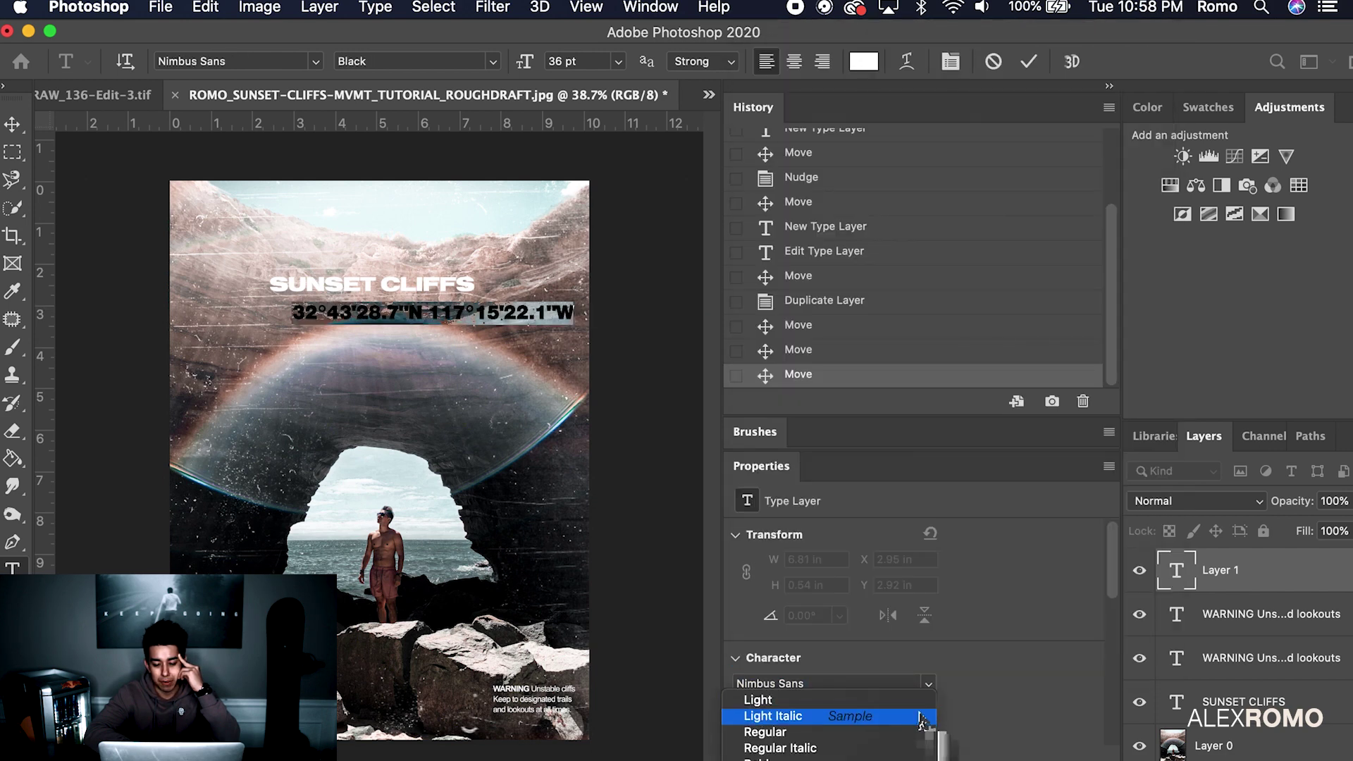
left_click(854, 742)
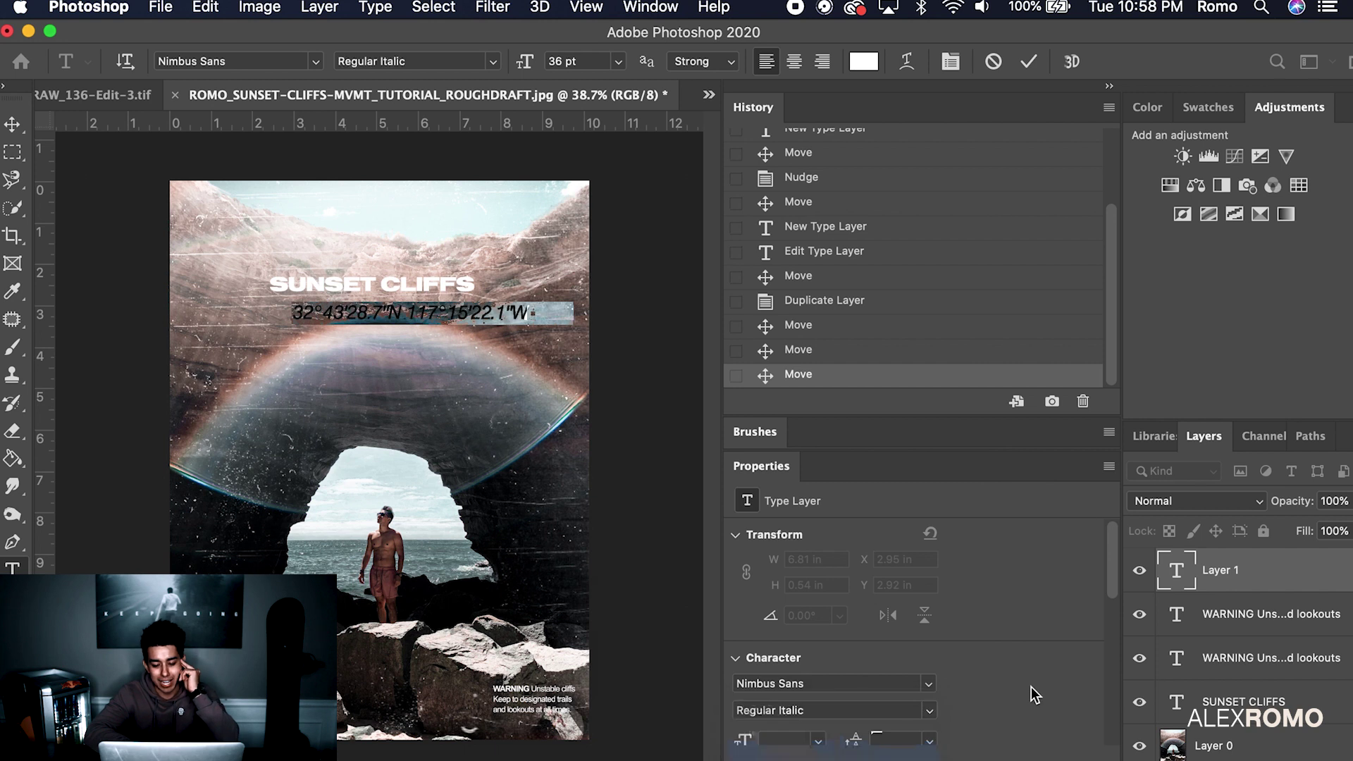
scroll(1004, 724, "down", 3)
left_click(818, 643)
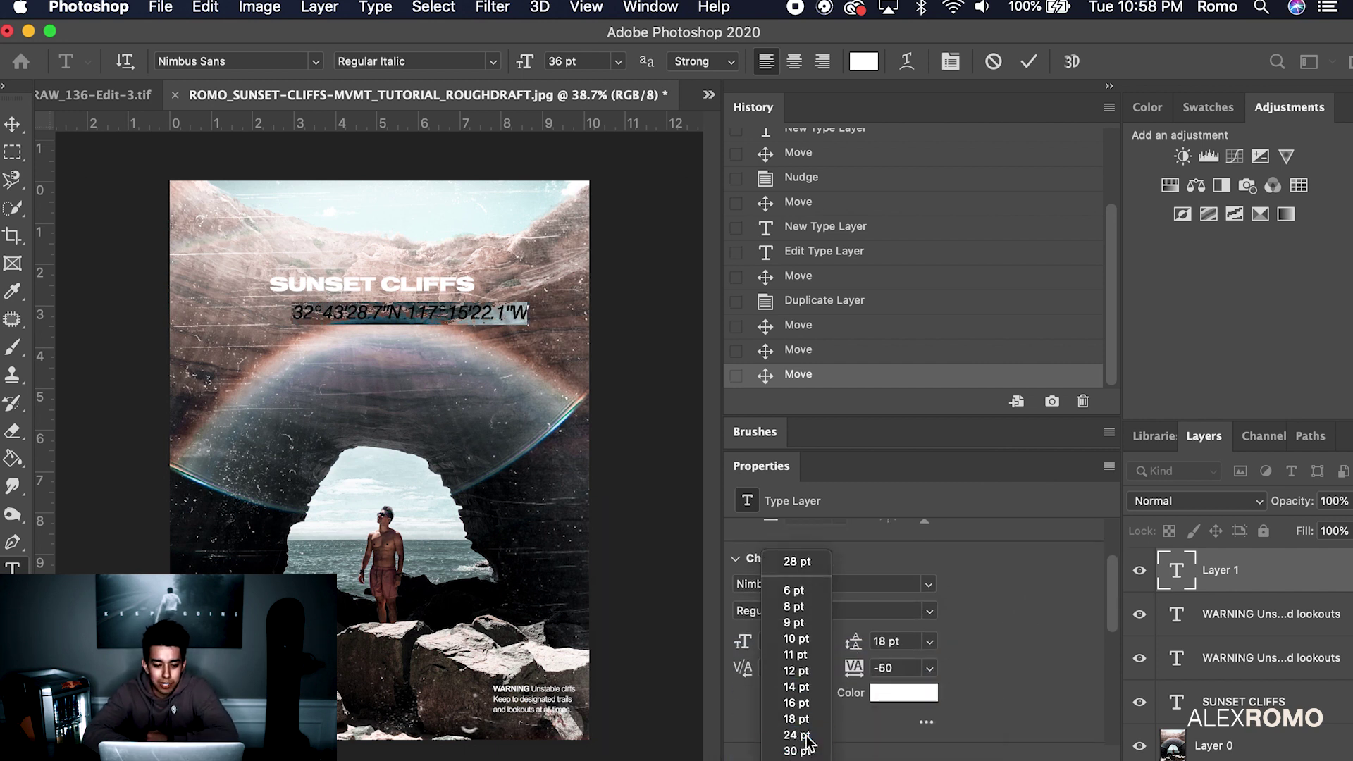
left_click(803, 737)
Step: Commit the coordinates, move them just under the title, and nudge the title down
left_click(13, 124)
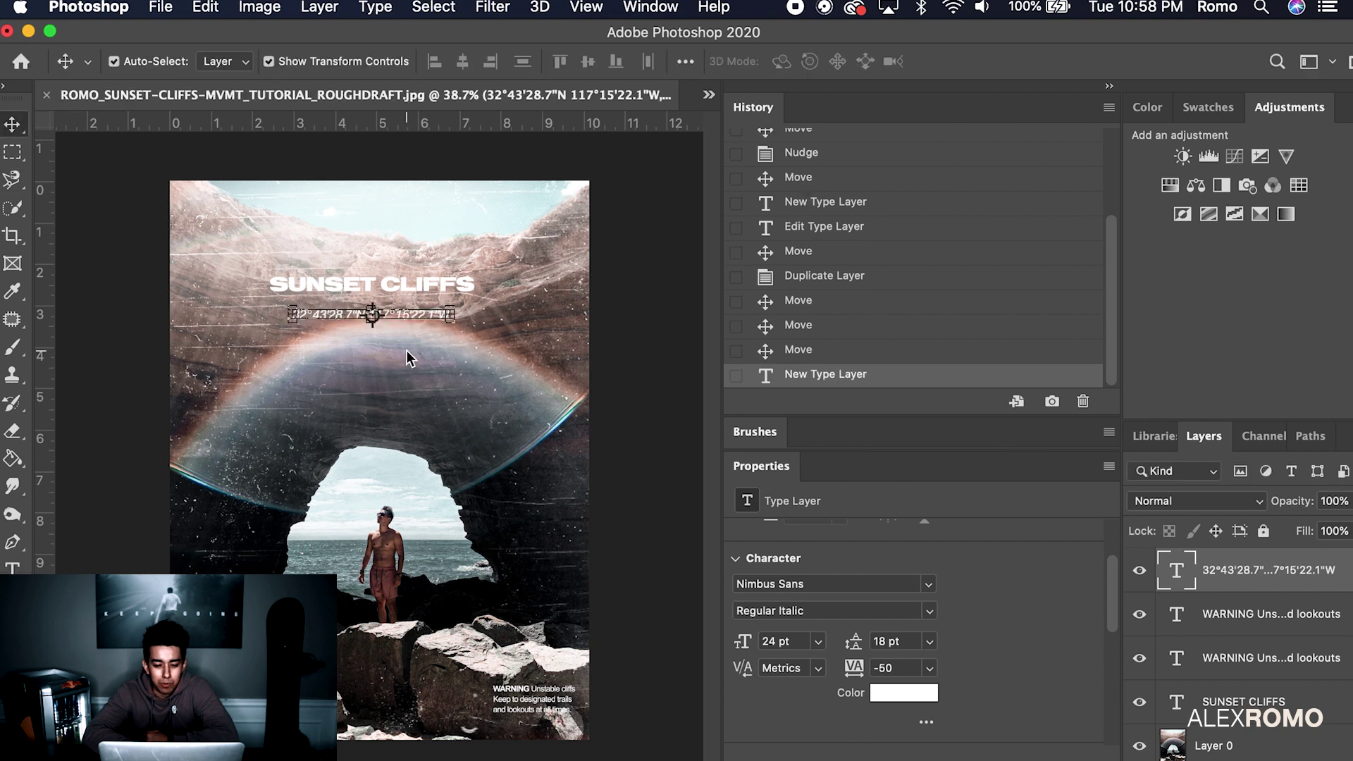
left_click_drag(410, 319, 417, 287)
left_click(405, 283)
key("Down")
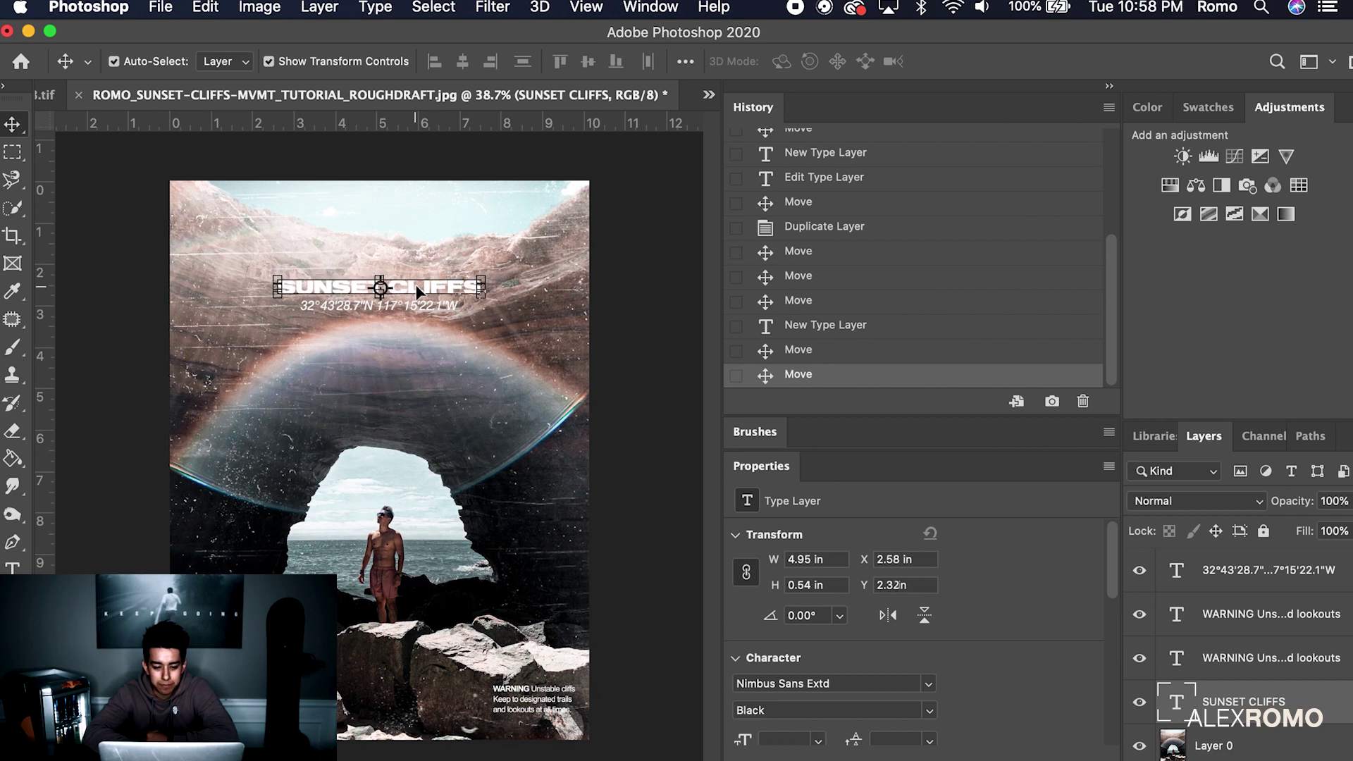
Step: Nudge SUNSET CLIFFS down and slightly left so it centres over the coordinates
left_click(629, 318)
left_click(373, 293)
key("Down")
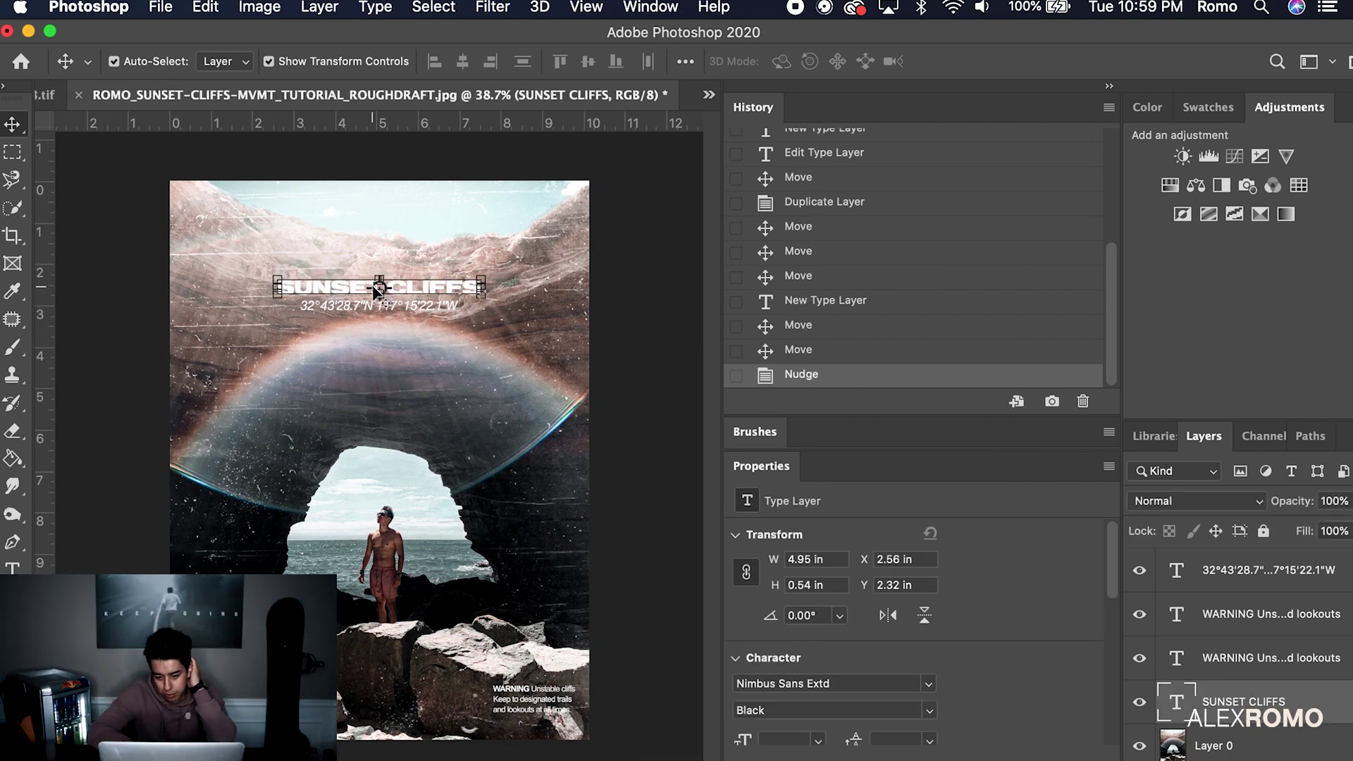
left_click(607, 321)
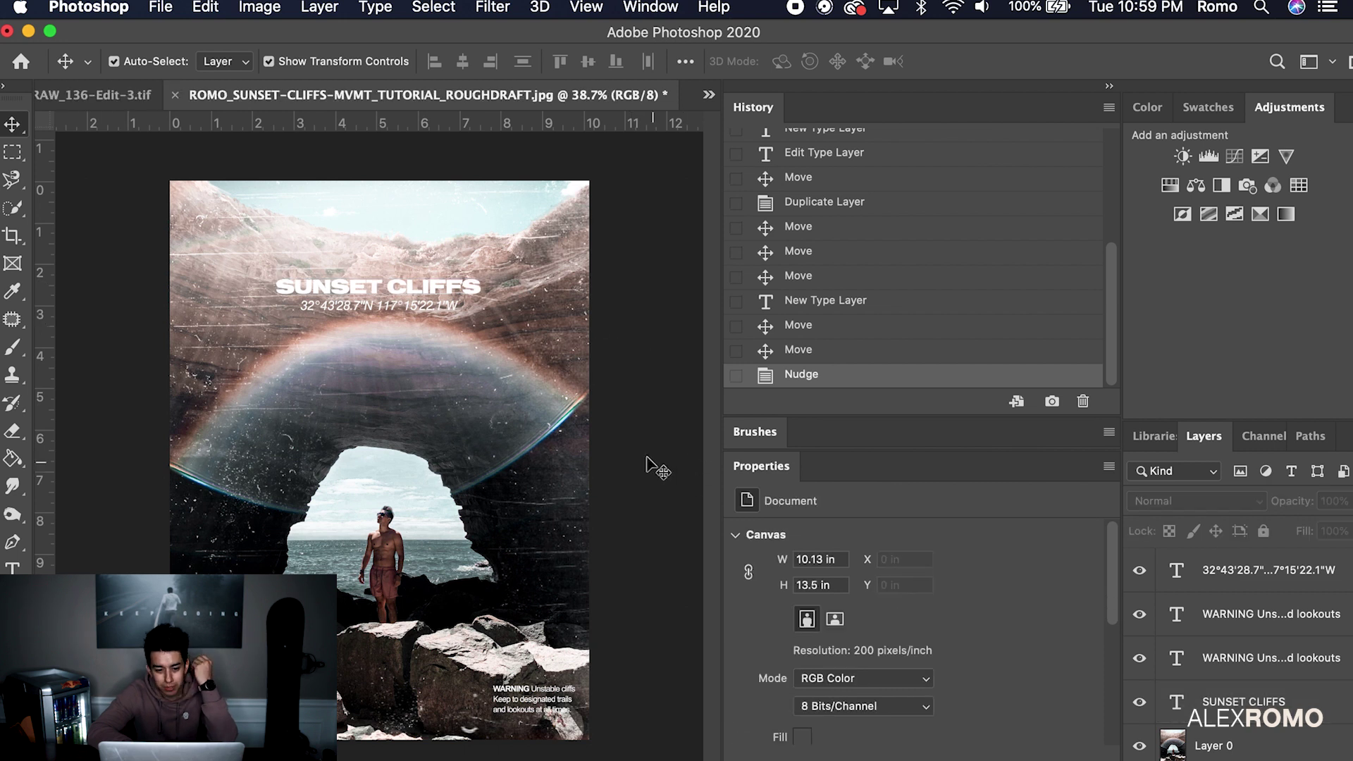
left_click_drag(397, 289, 392, 286)
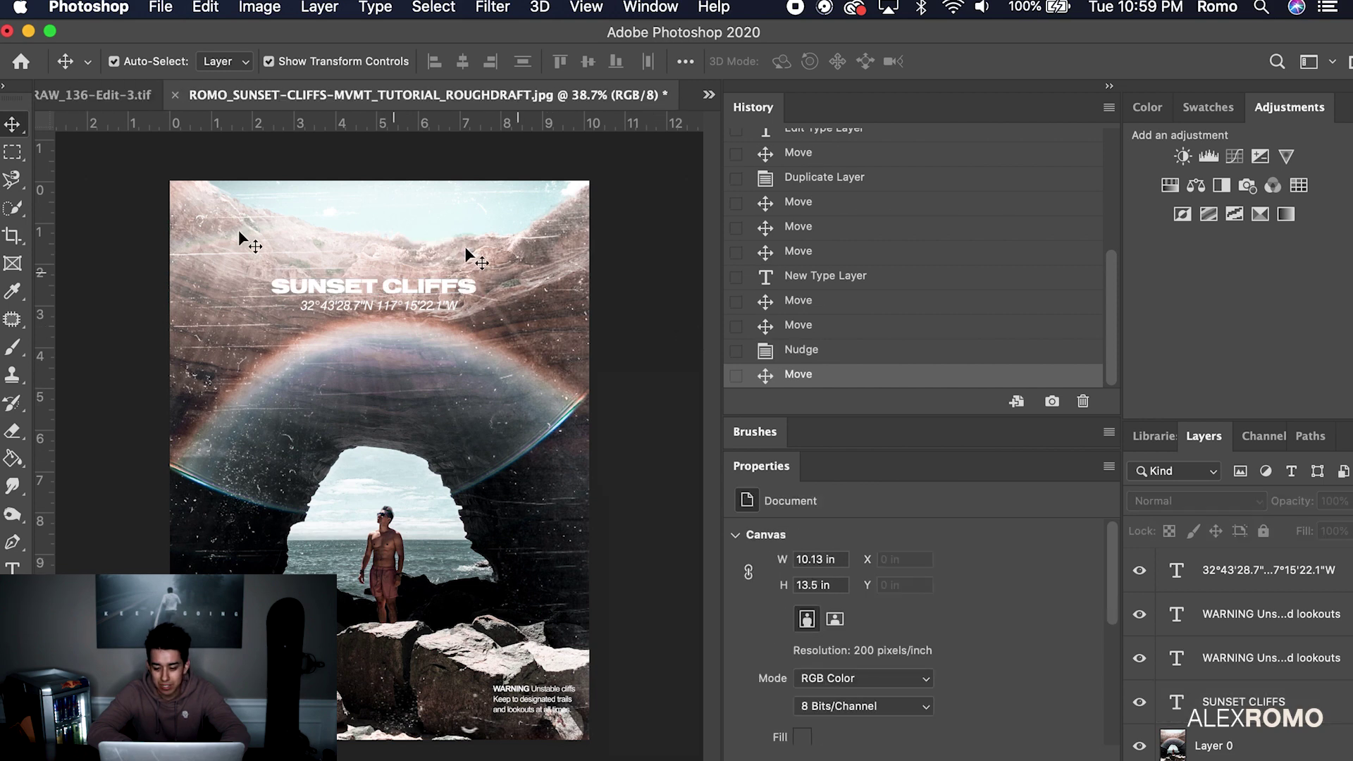
left_click(1251, 745)
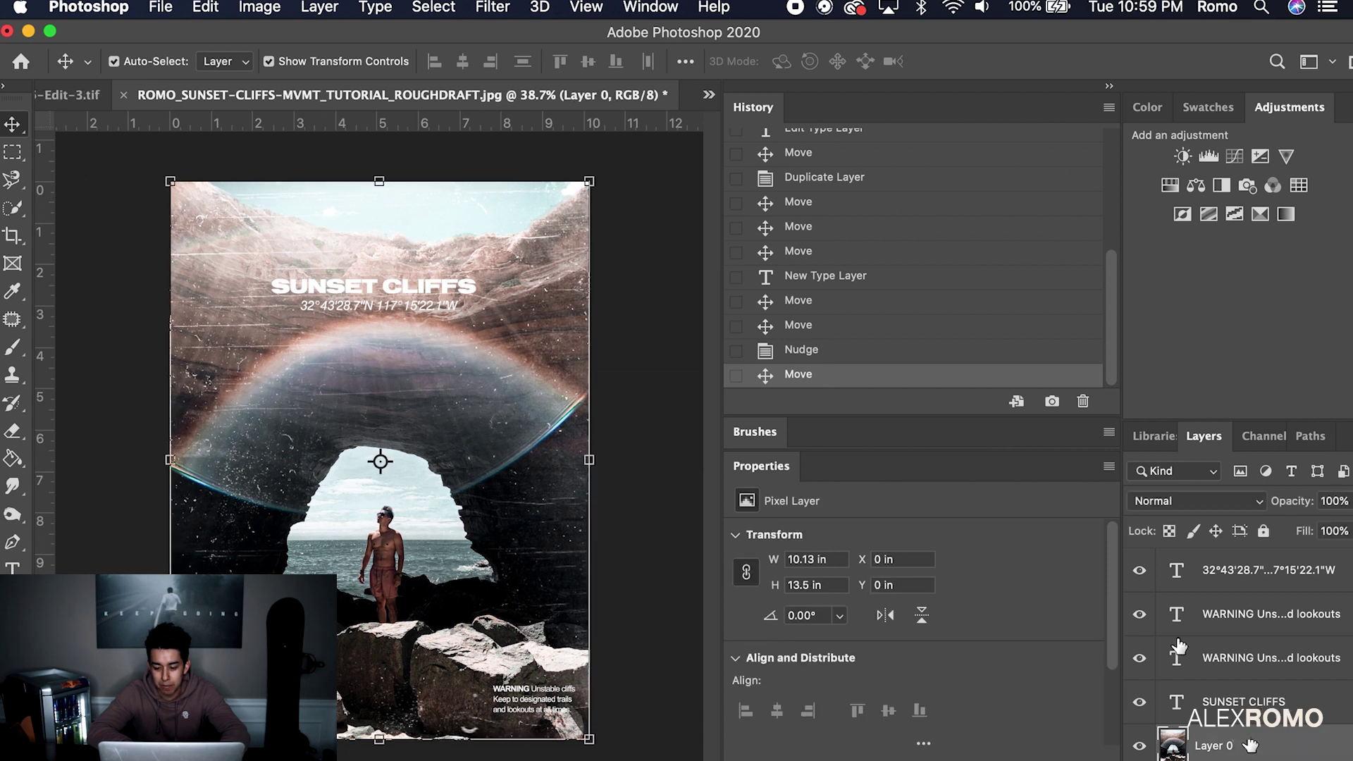
left_click(1252, 705)
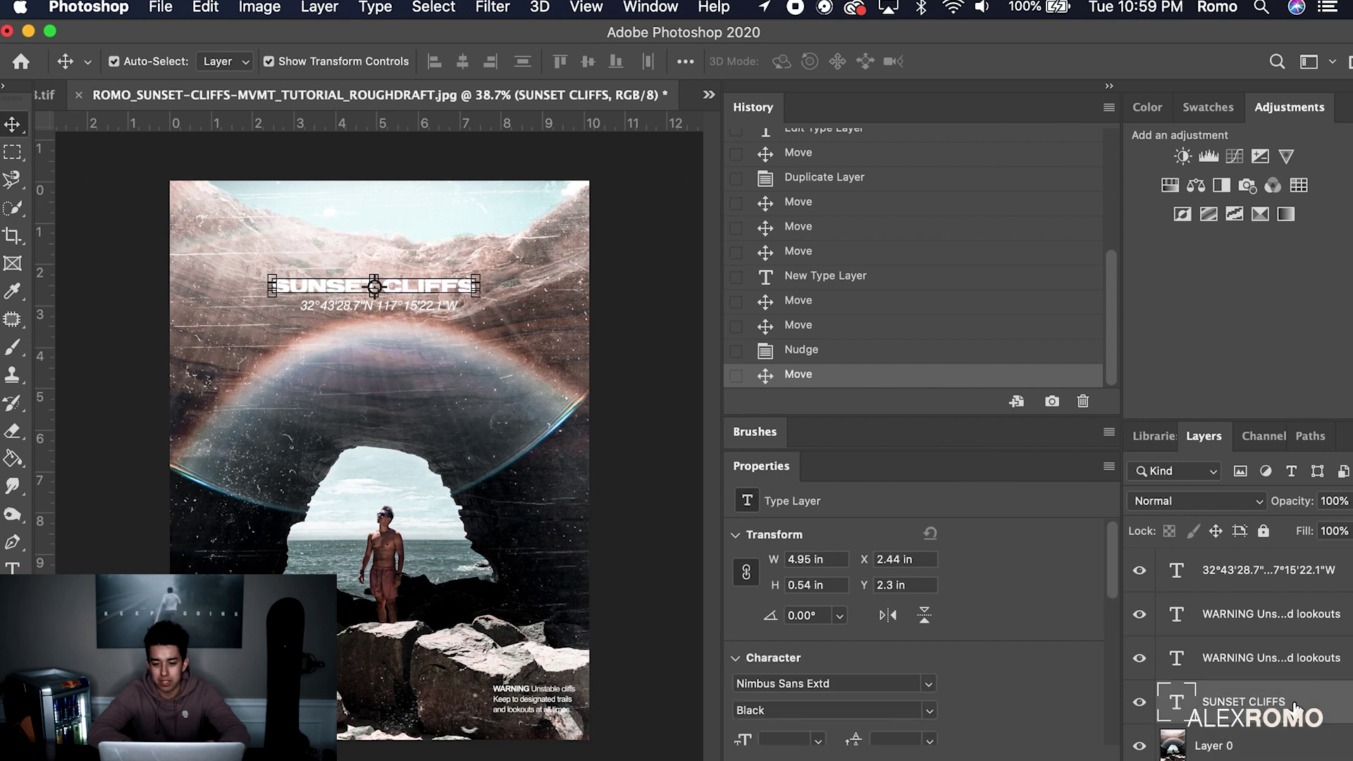
left_click(715, 7)
Step: Find Outer Glow via a 'glow' search and apply it to the title at 35% opacity
type("glow")
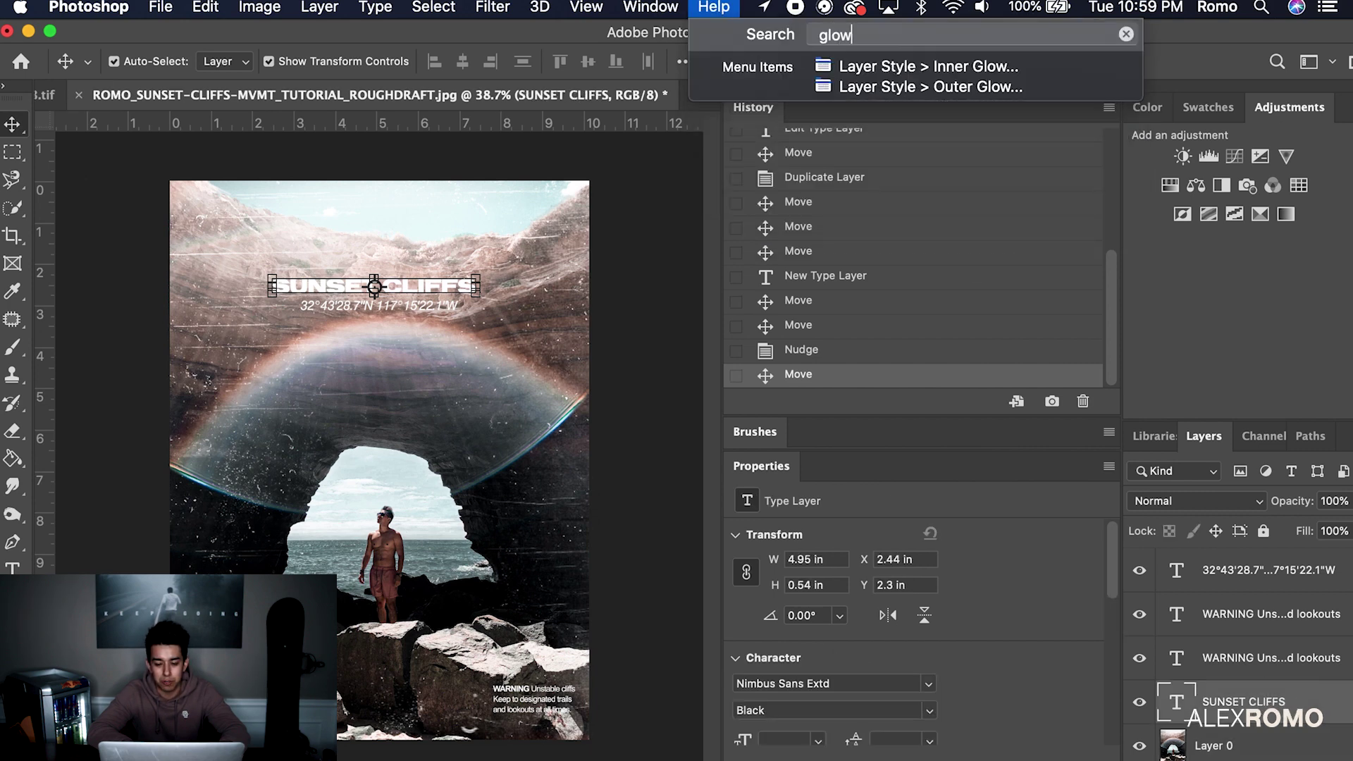
left_click(895, 86)
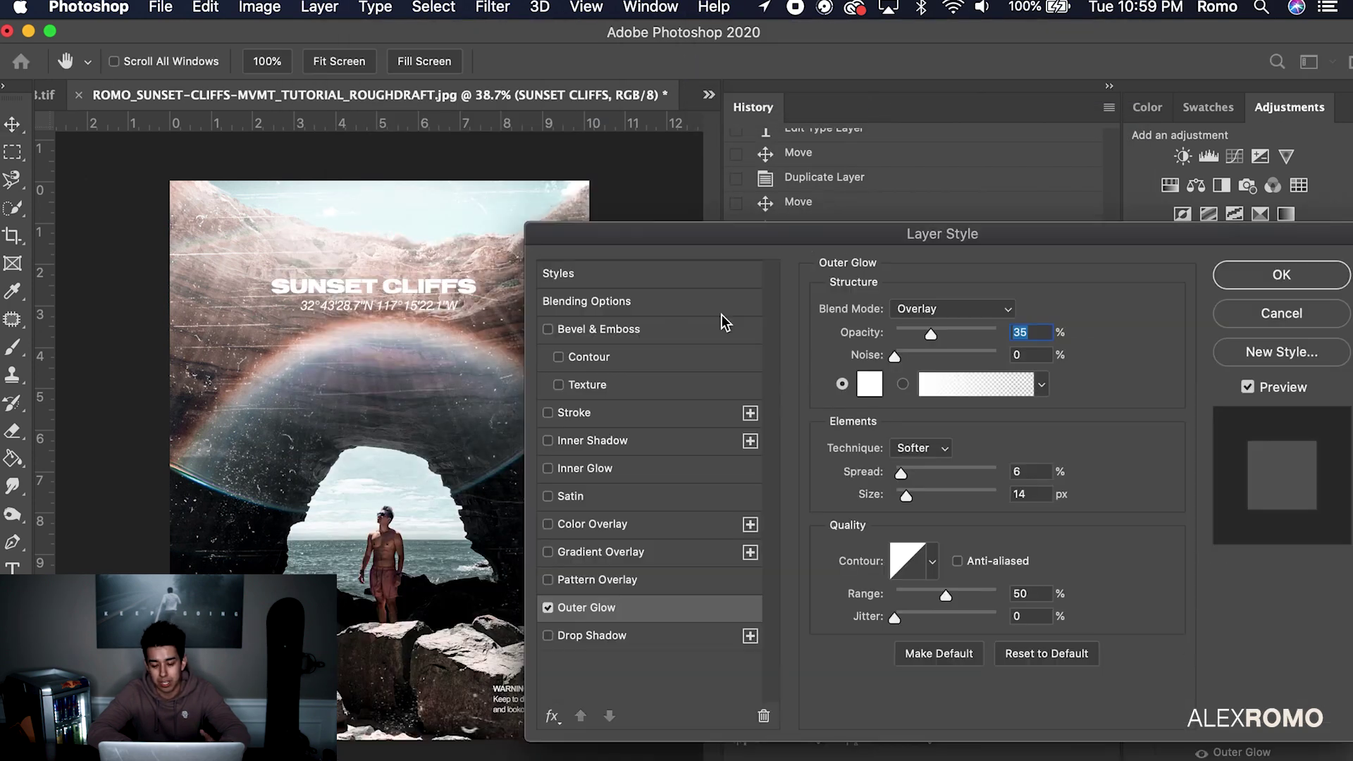
left_click_drag(929, 332, 774, 334)
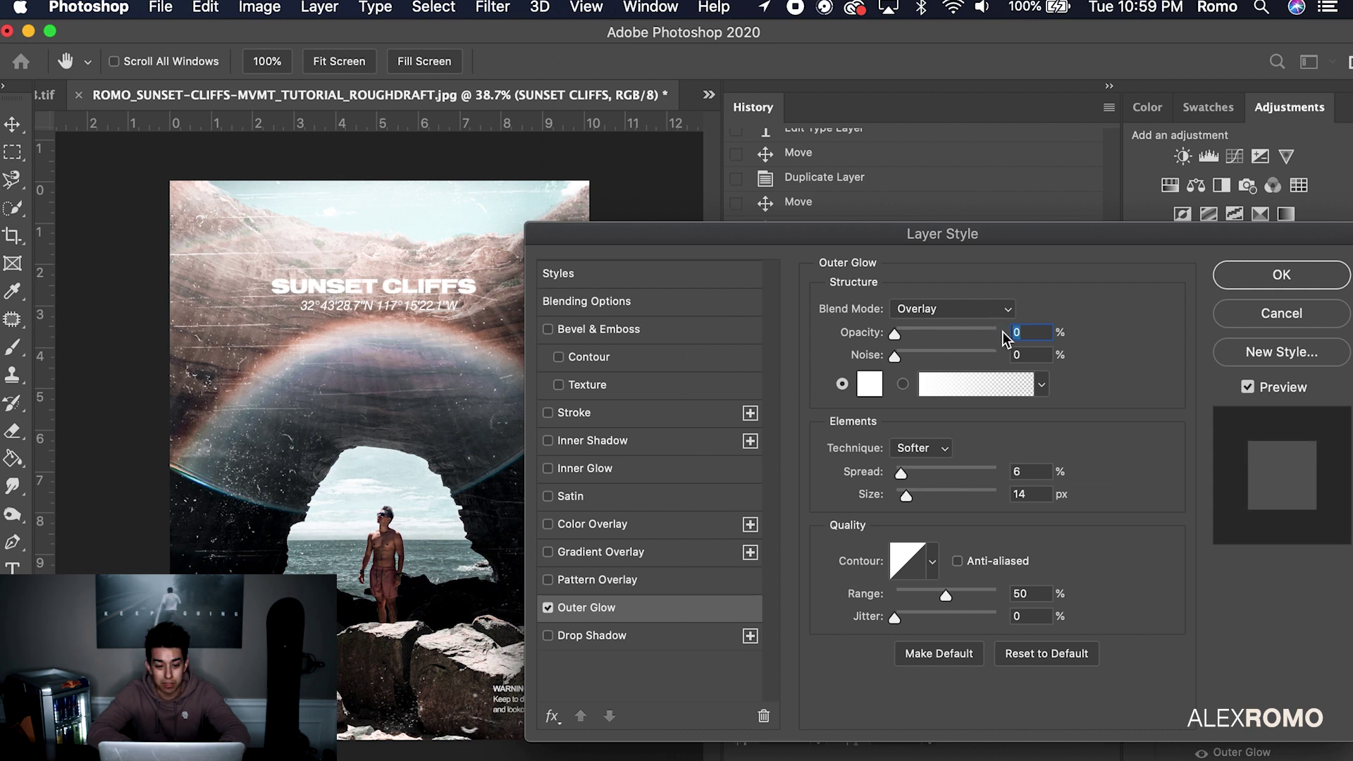
type("35")
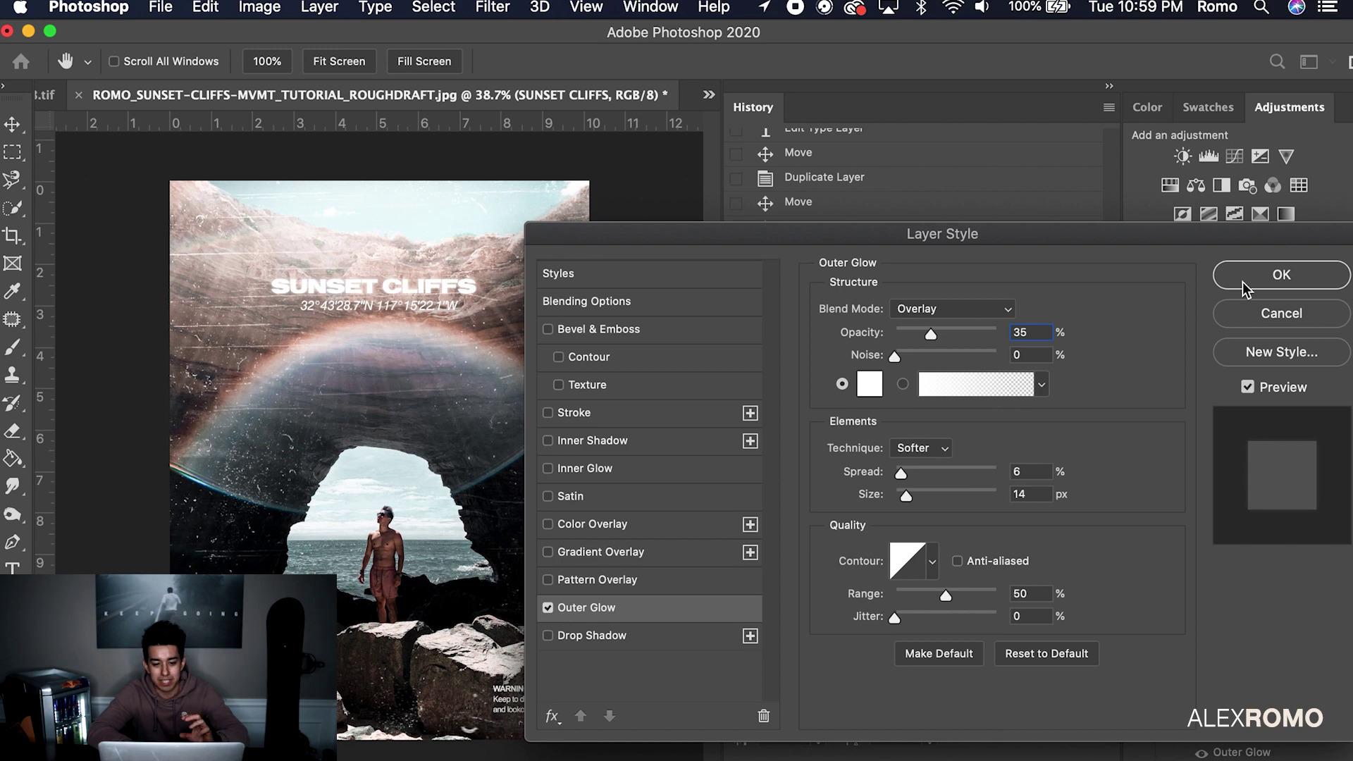
key("Return")
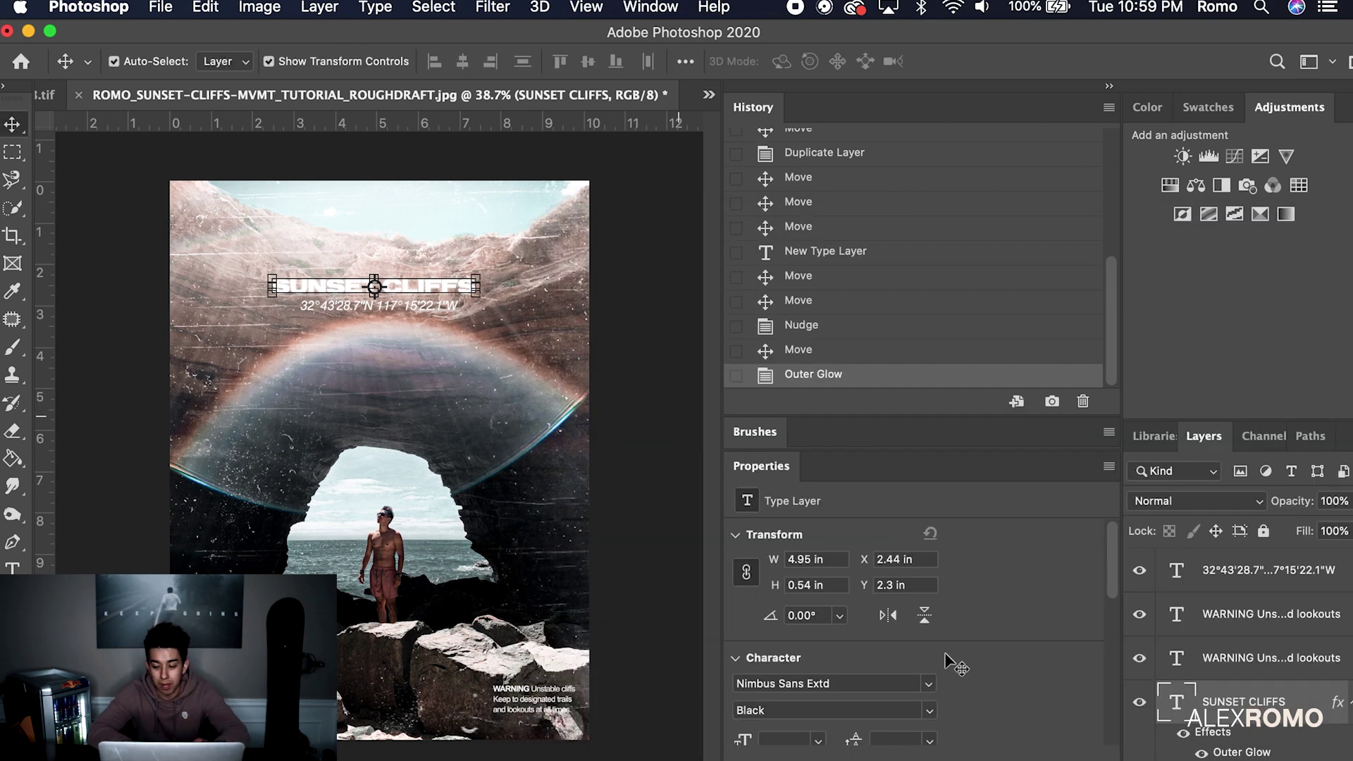
scroll(1240, 670, "down", 1)
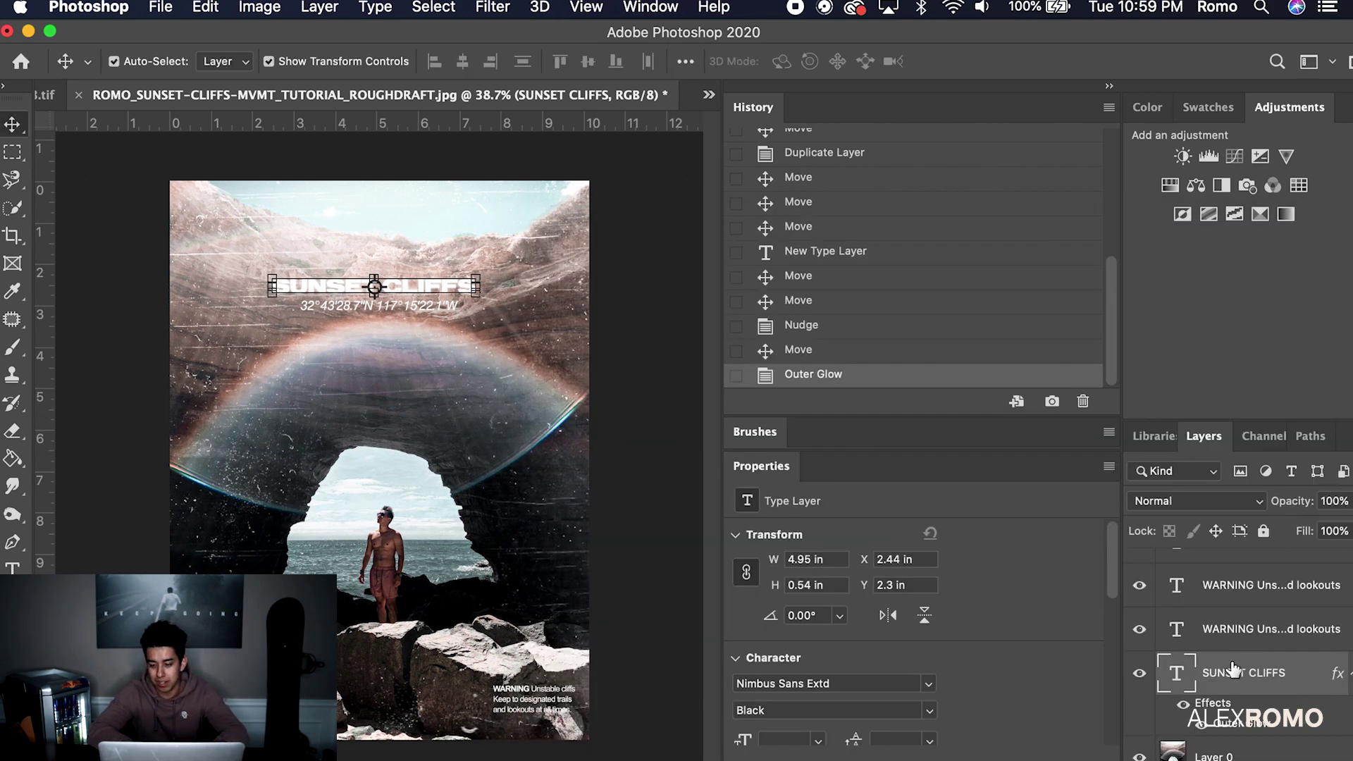
Step: Add a Brightness/Contrast adjustment layer above Layer 0 with Brightness set to -60
left_click(1232, 757)
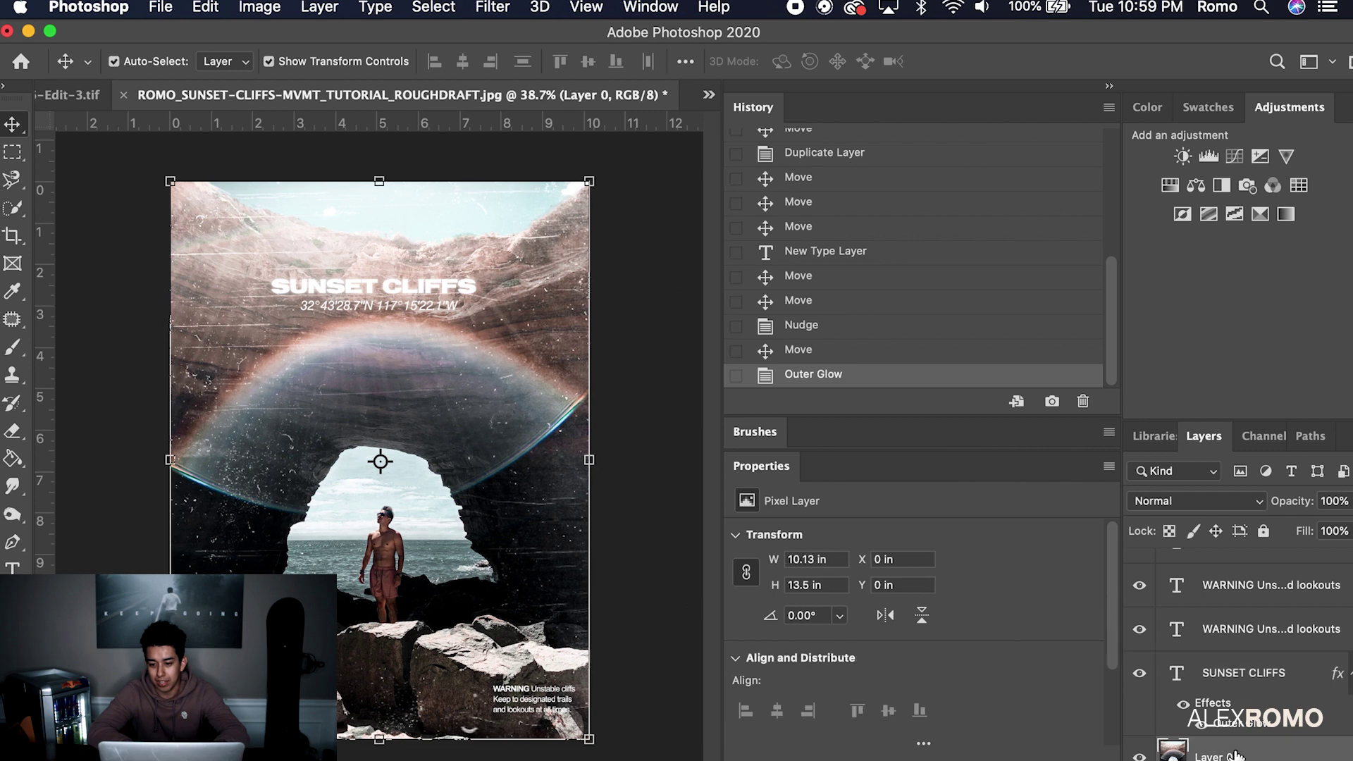
left_click(1184, 157)
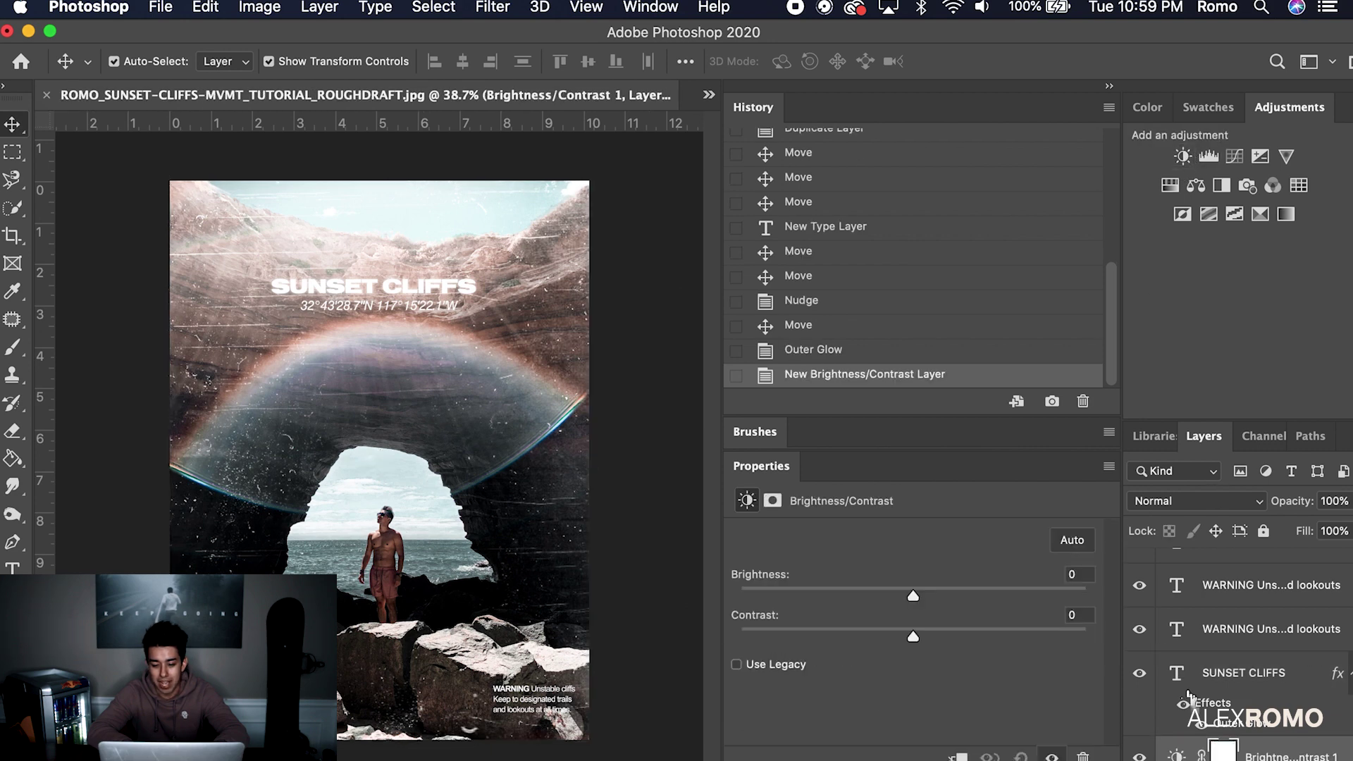
scroll(1193, 704, "down", 1)
left_click(1080, 575)
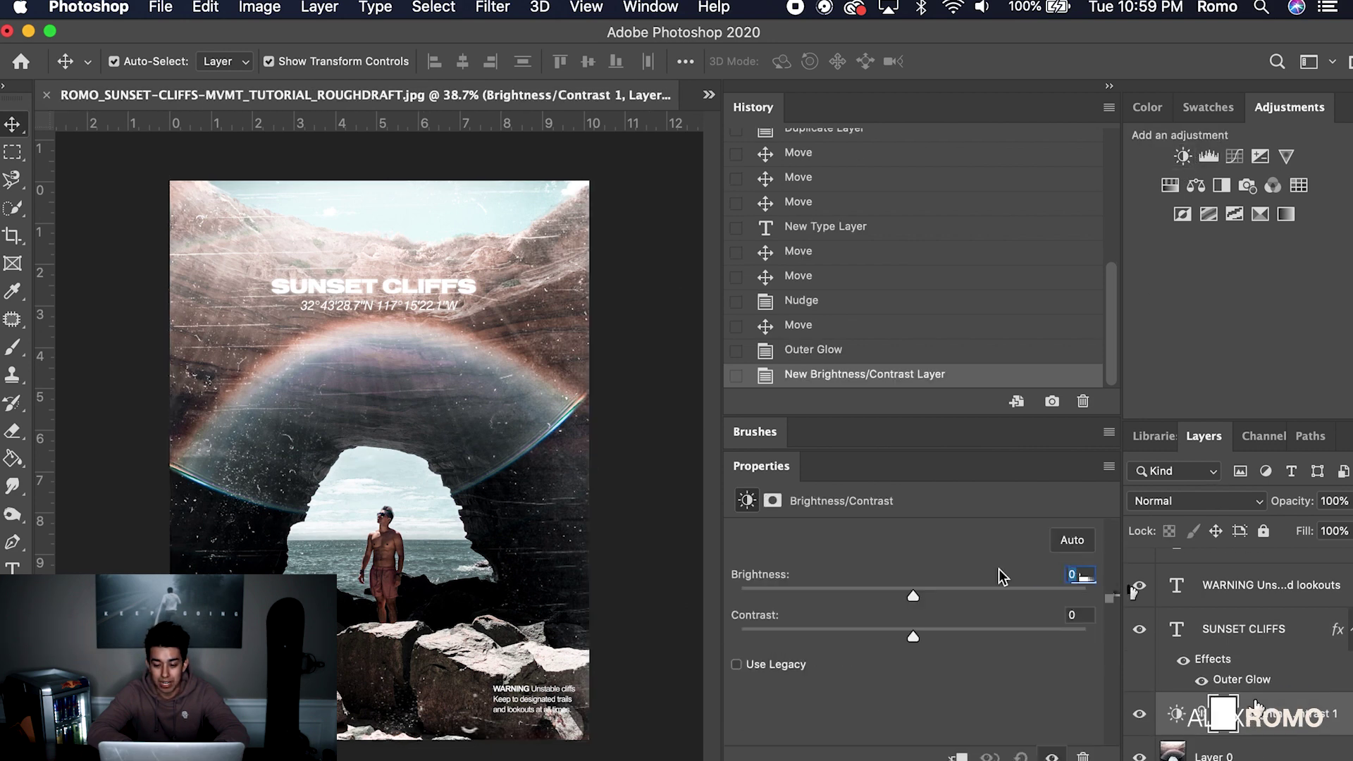
type("-")
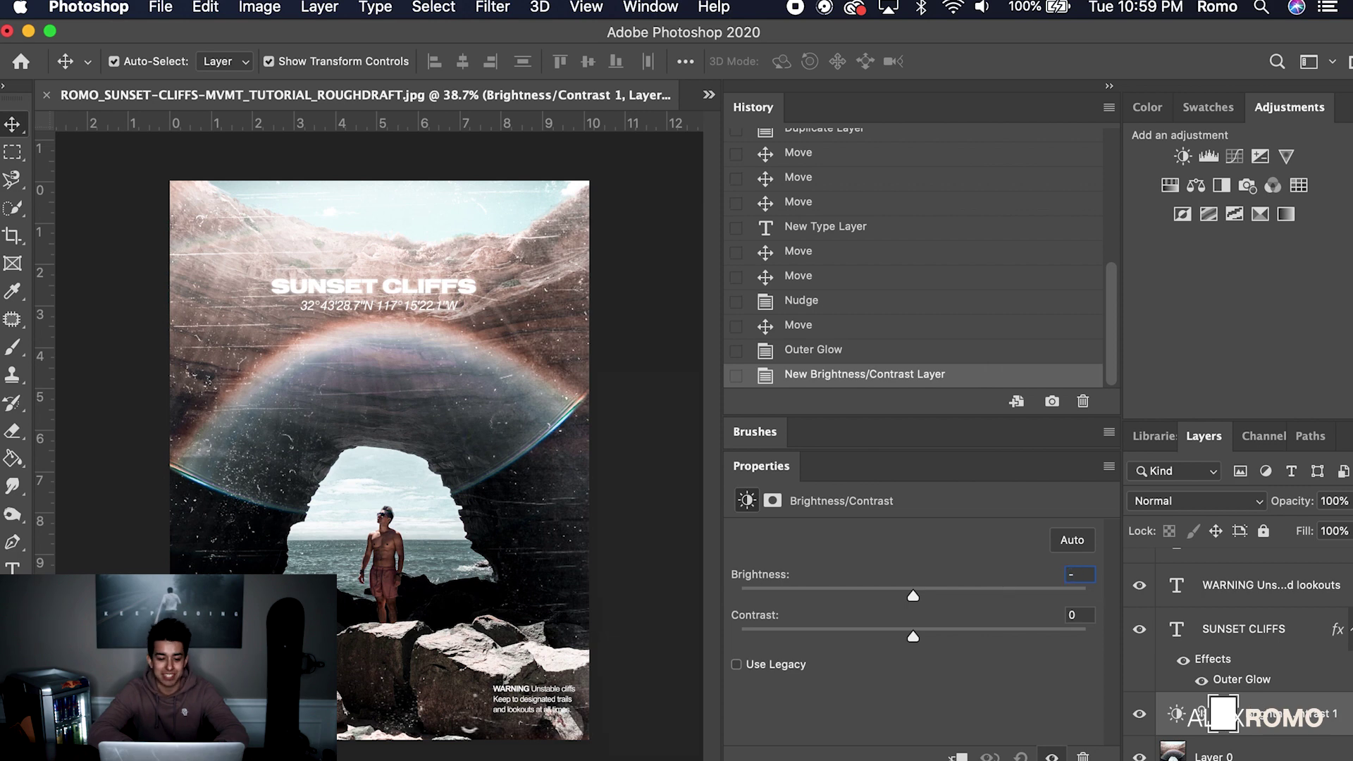
type("60")
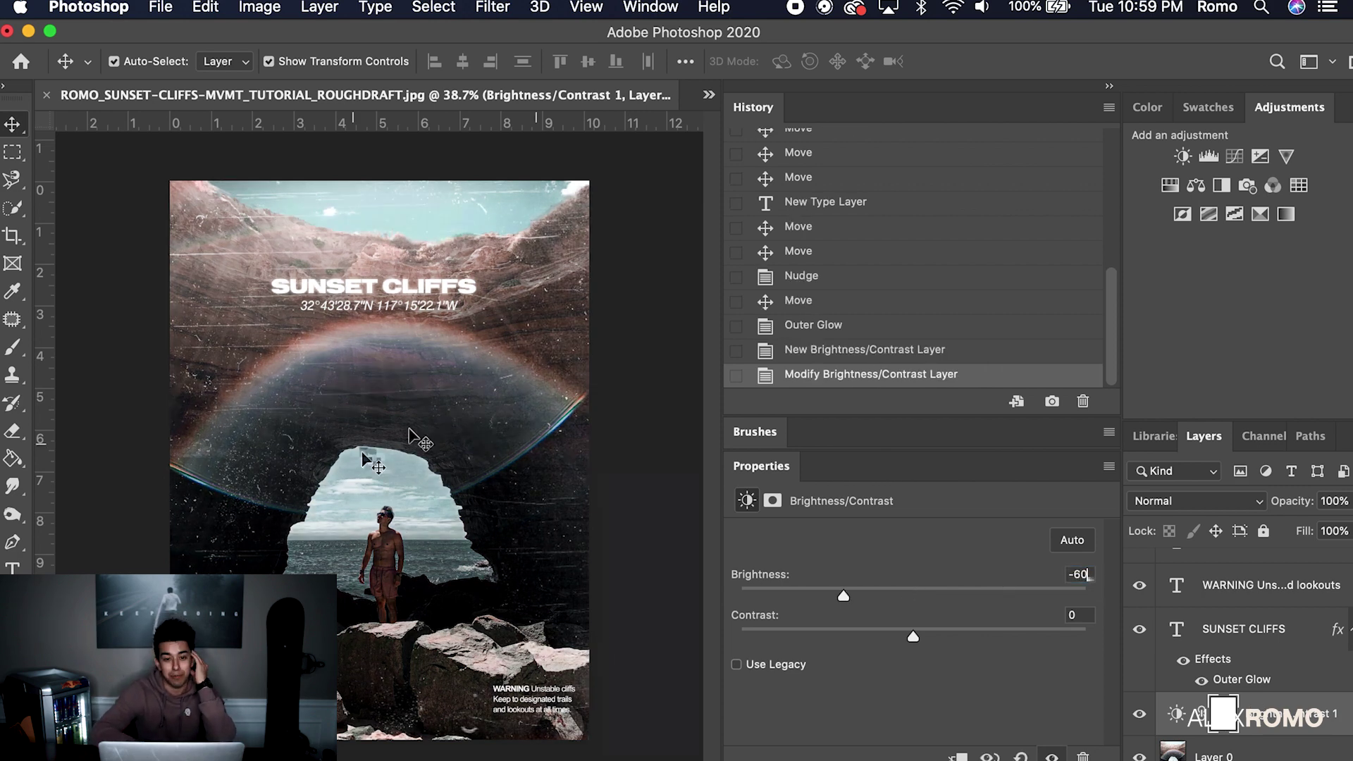
left_click(659, 437)
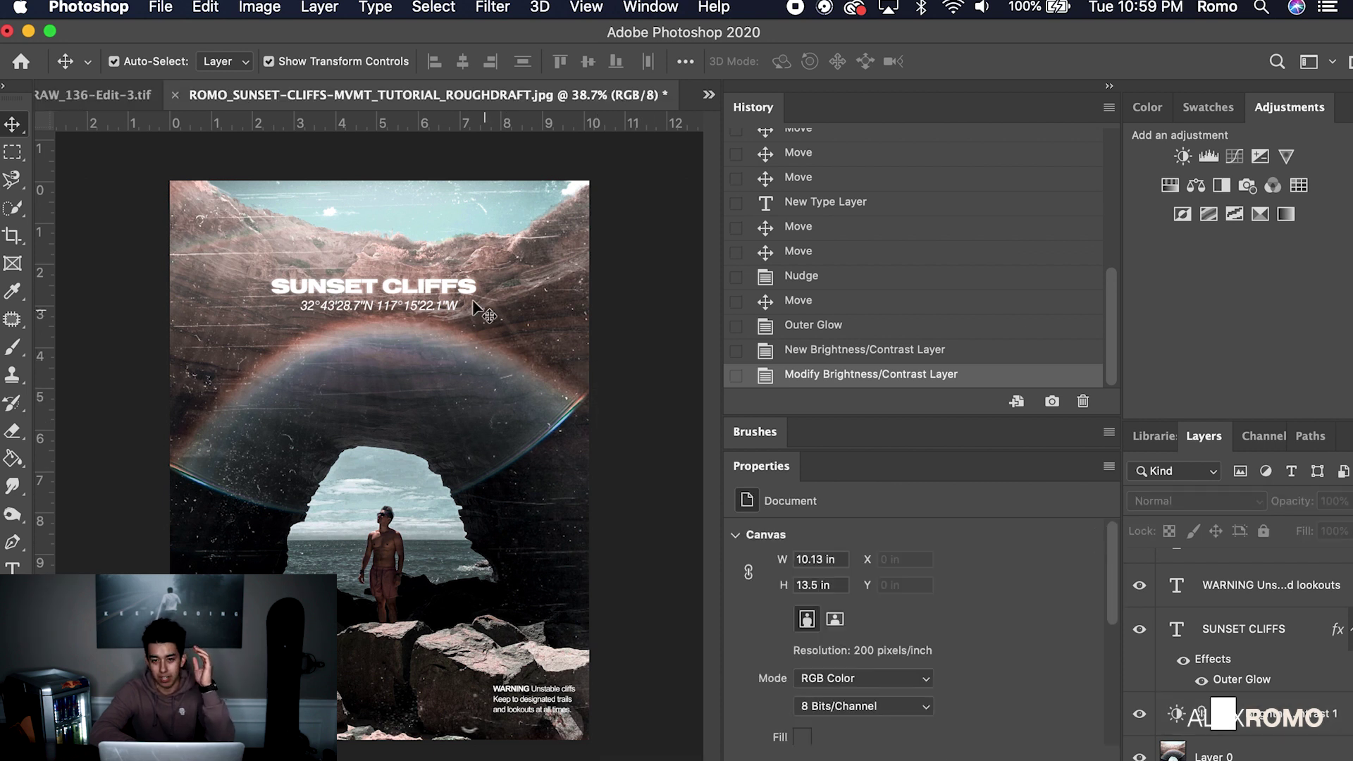